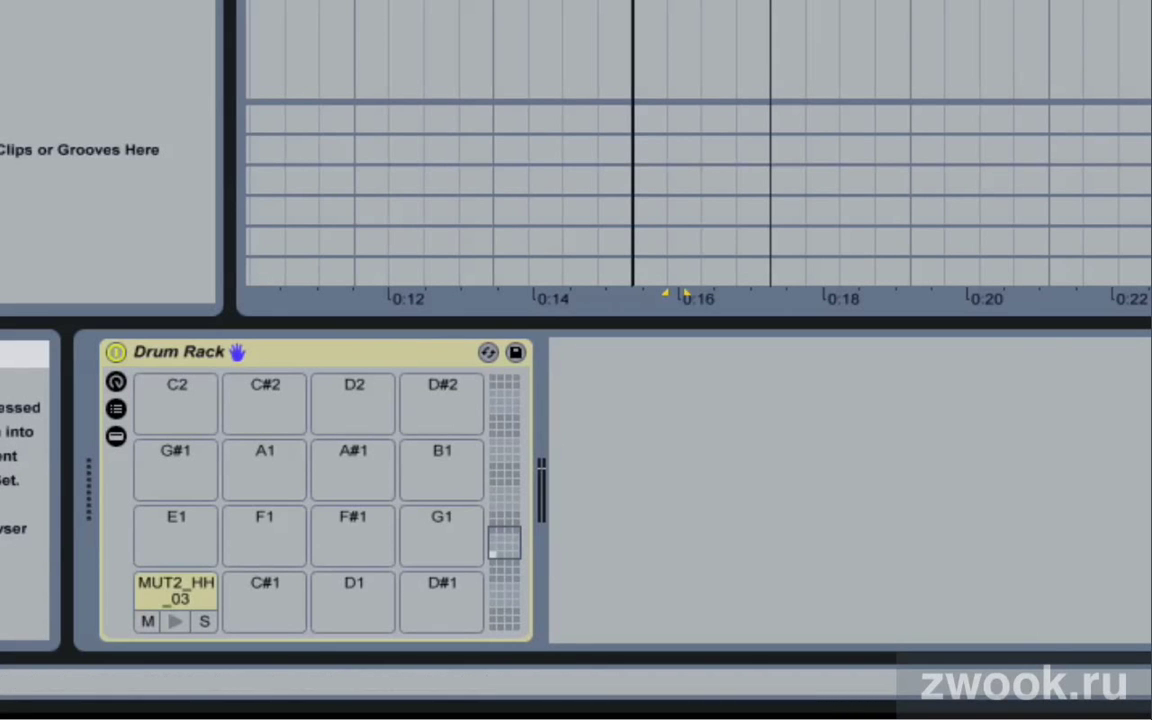
Raise the Bass 05 filter resonance to 1.21 and switch its LFO waveform to triangle.
key(Return)
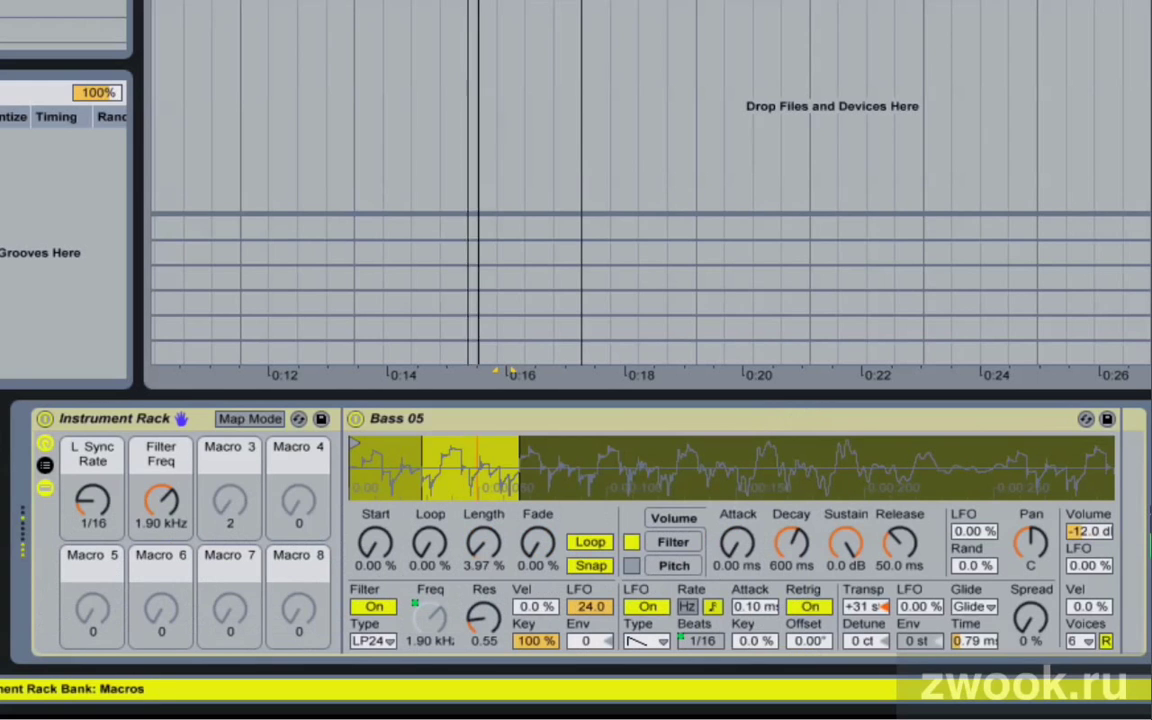
drag(92, 500, 92, 482)
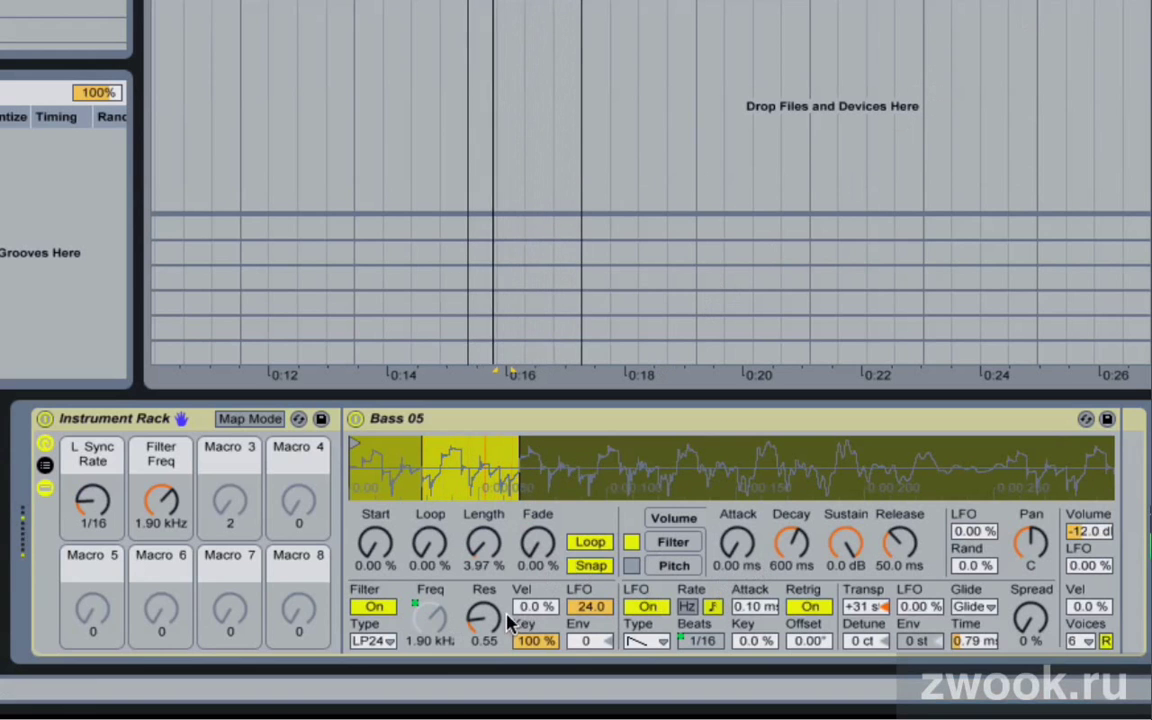
drag(484, 620, 484, 515)
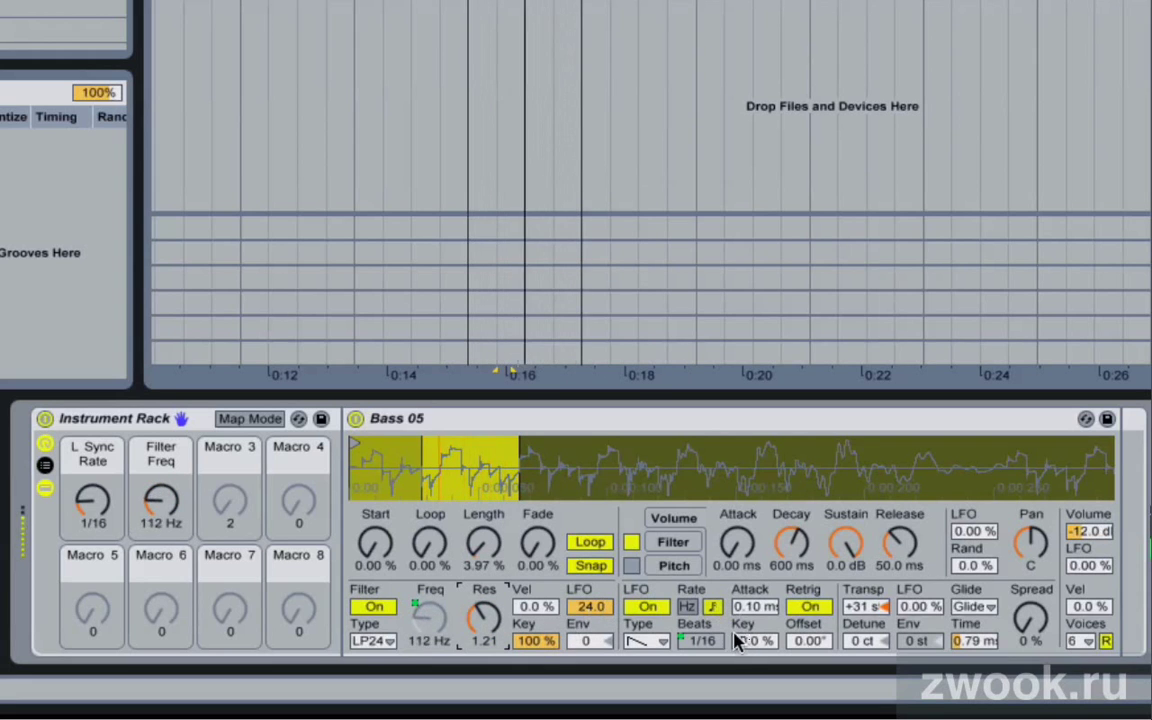
click(670, 640)
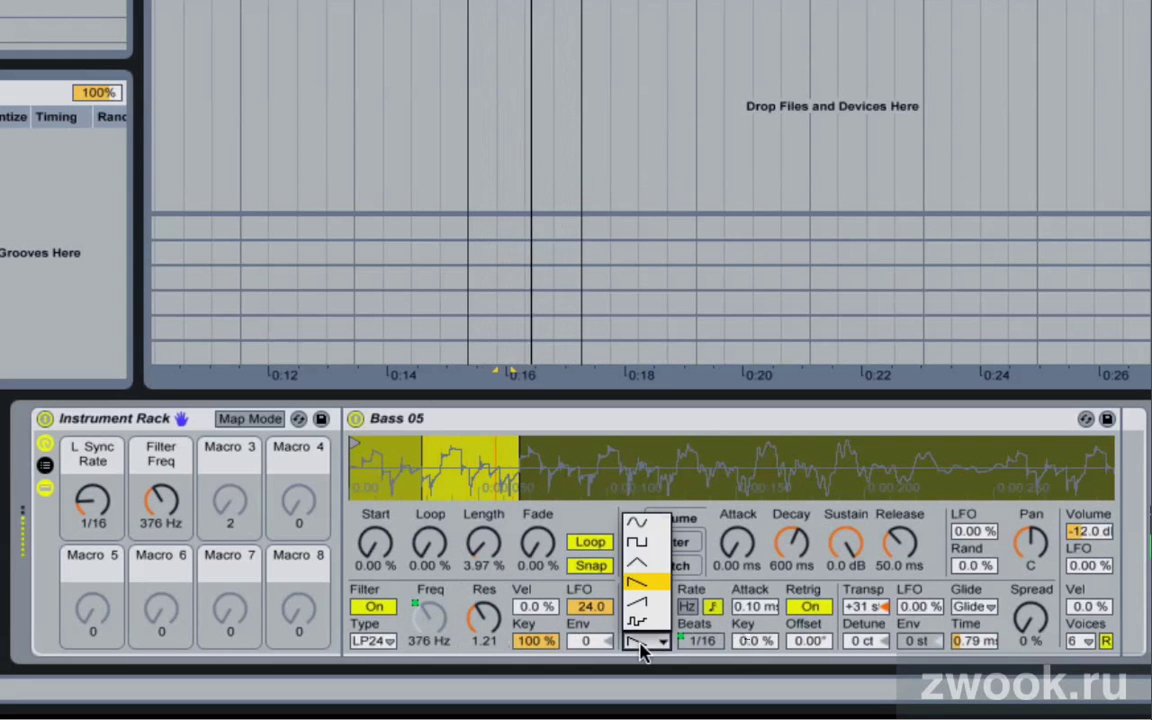
click(647, 567)
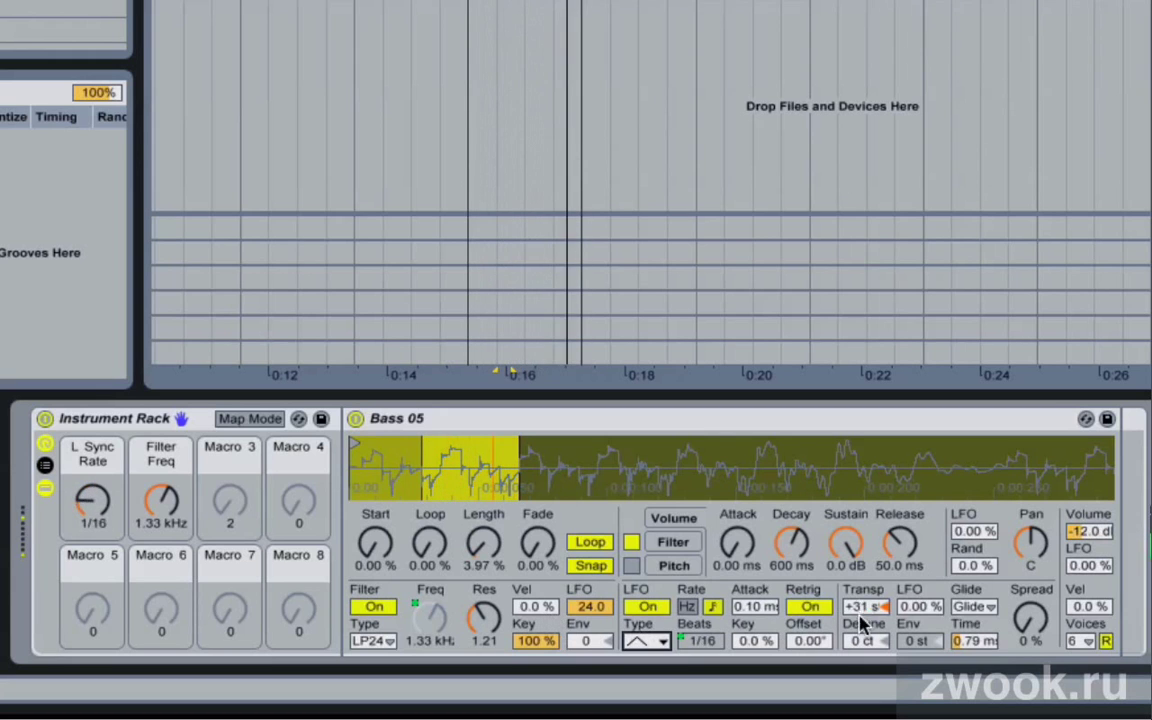
mouse_move(862, 612)
mouse_down()
mouse_move(870, 600)
mouse_move(887, 622)
mouse_move(872, 615)
mouse_up()
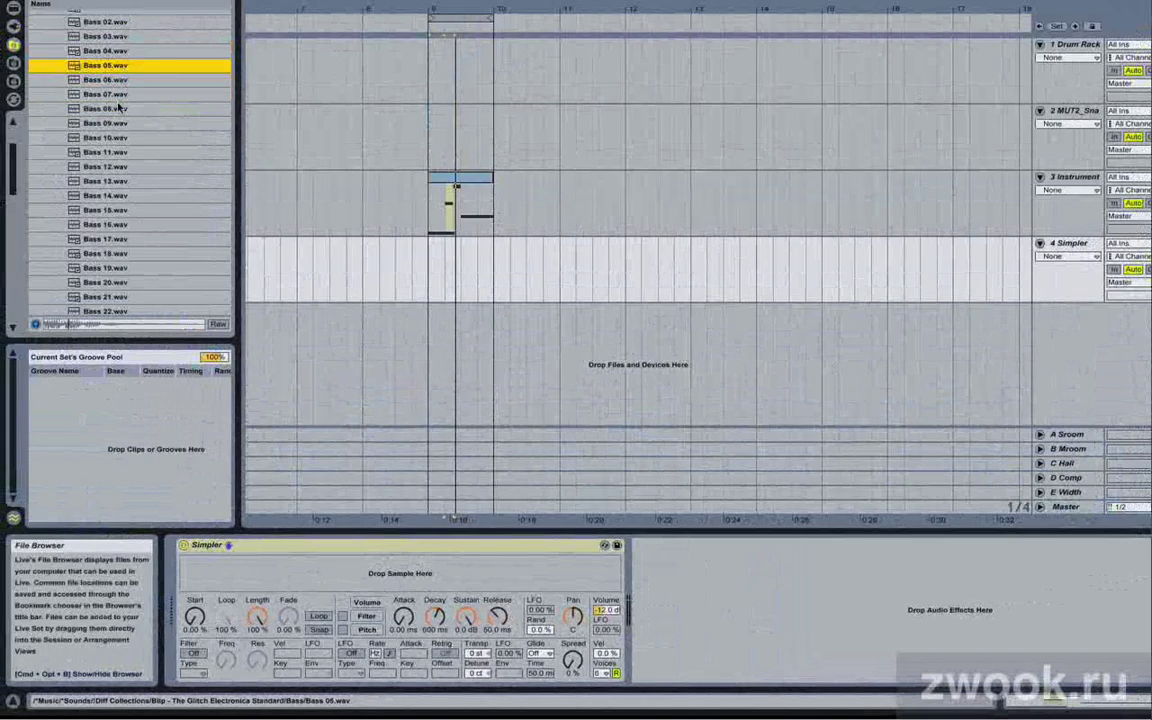
Load the Bass 08.wav sample into the empty Simpler on track 4 and select that track.
click(105, 108)
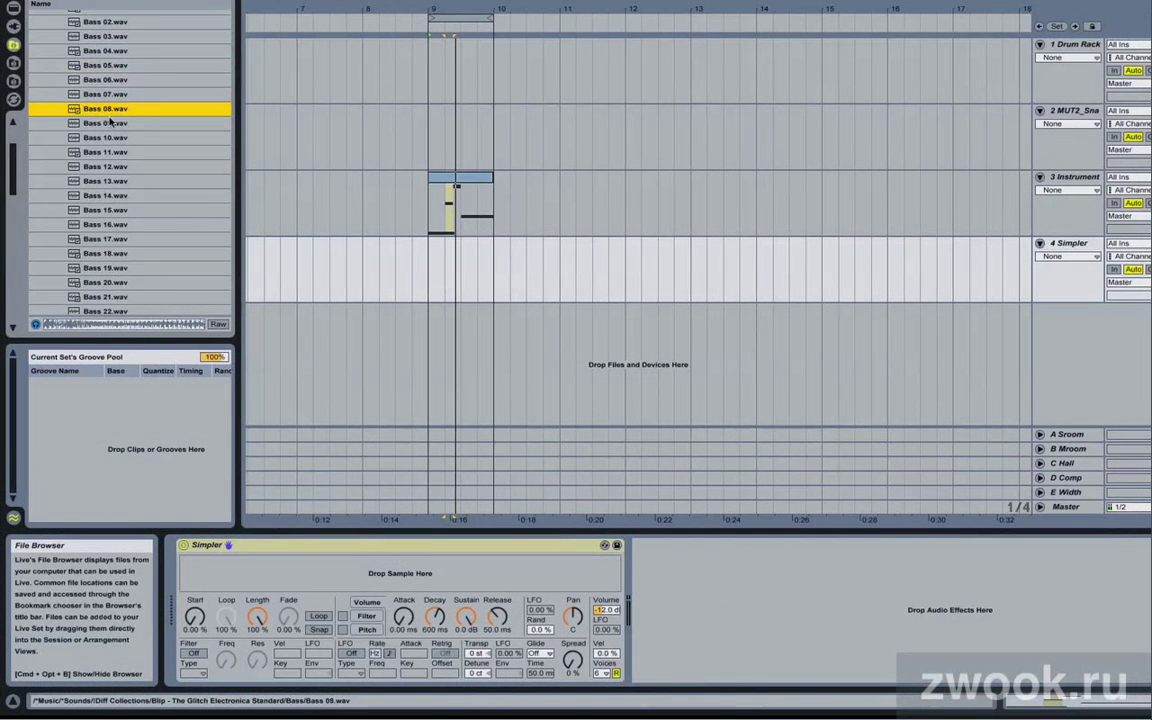
drag(115, 115, 272, 570)
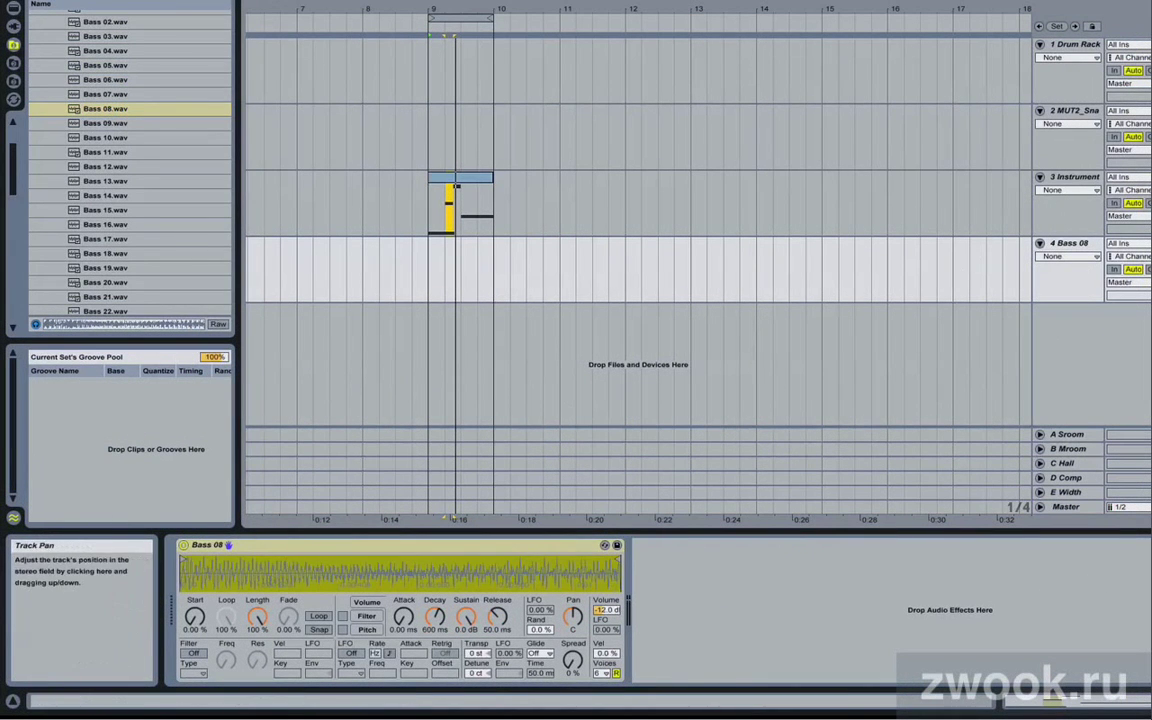
click(964, 218)
click(622, 290)
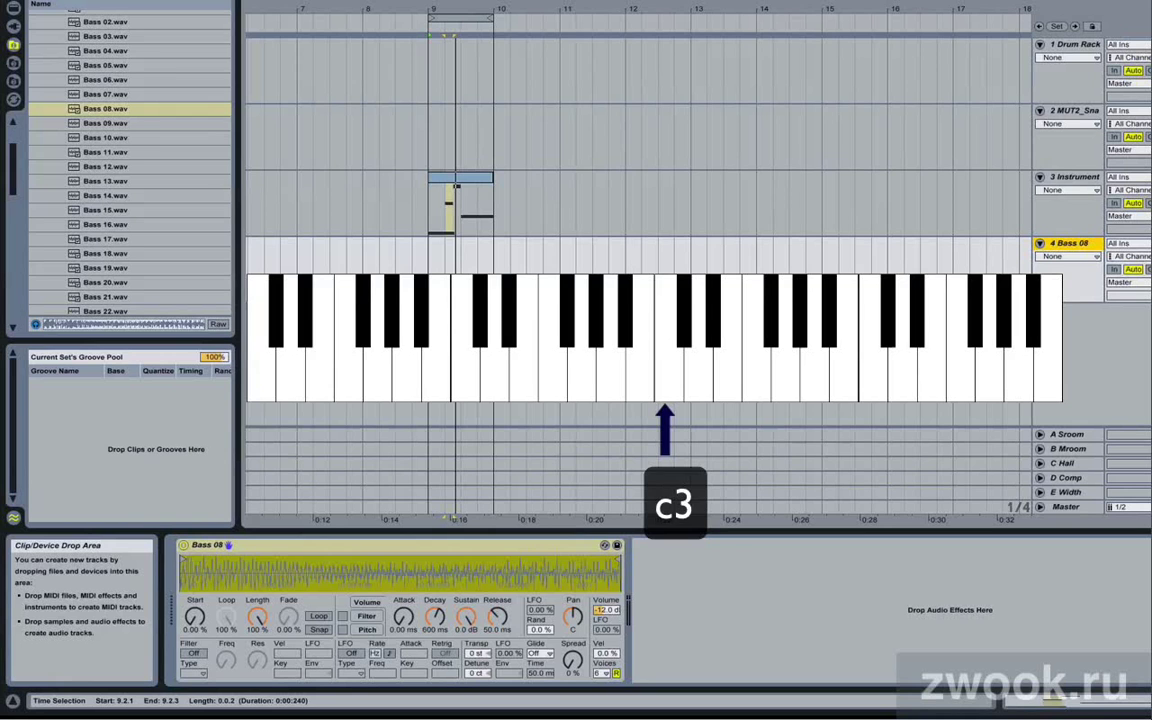
click(118, 110)
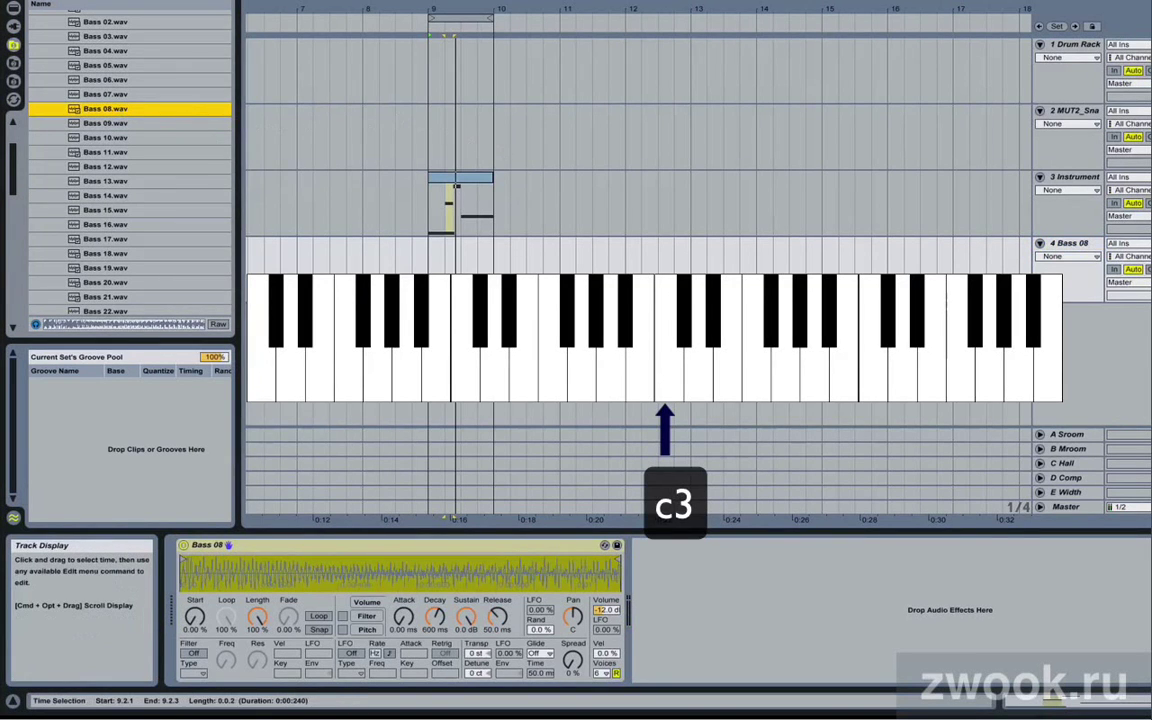
key(z)
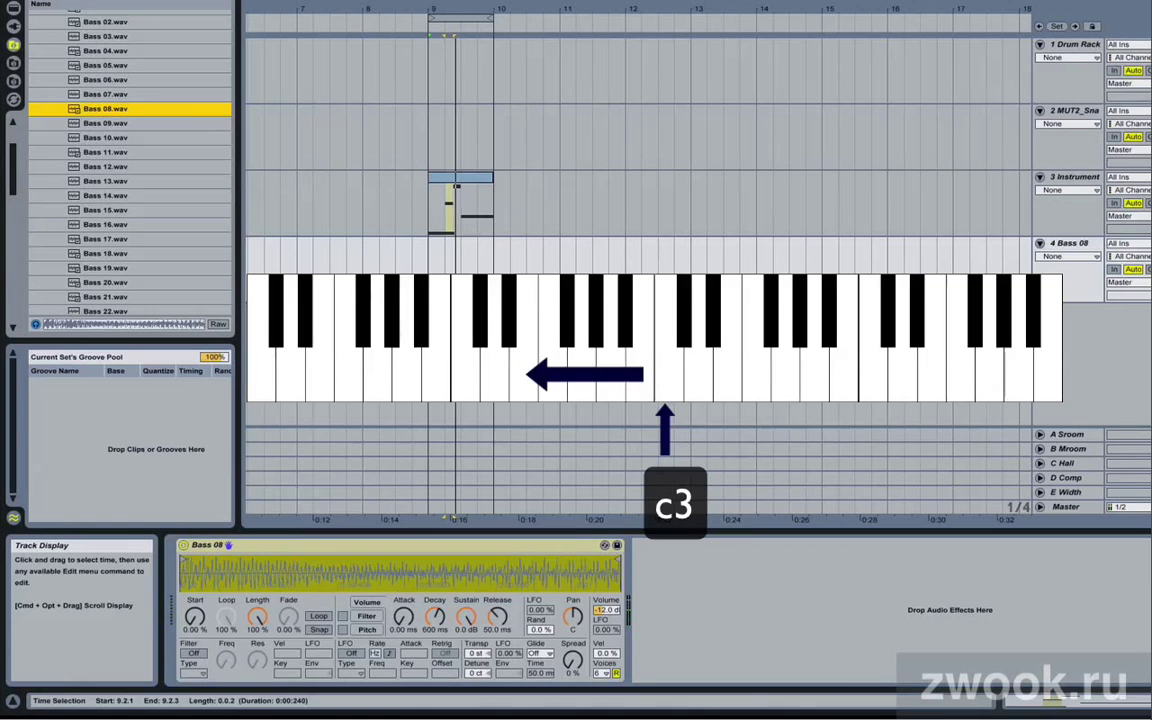
key(x)
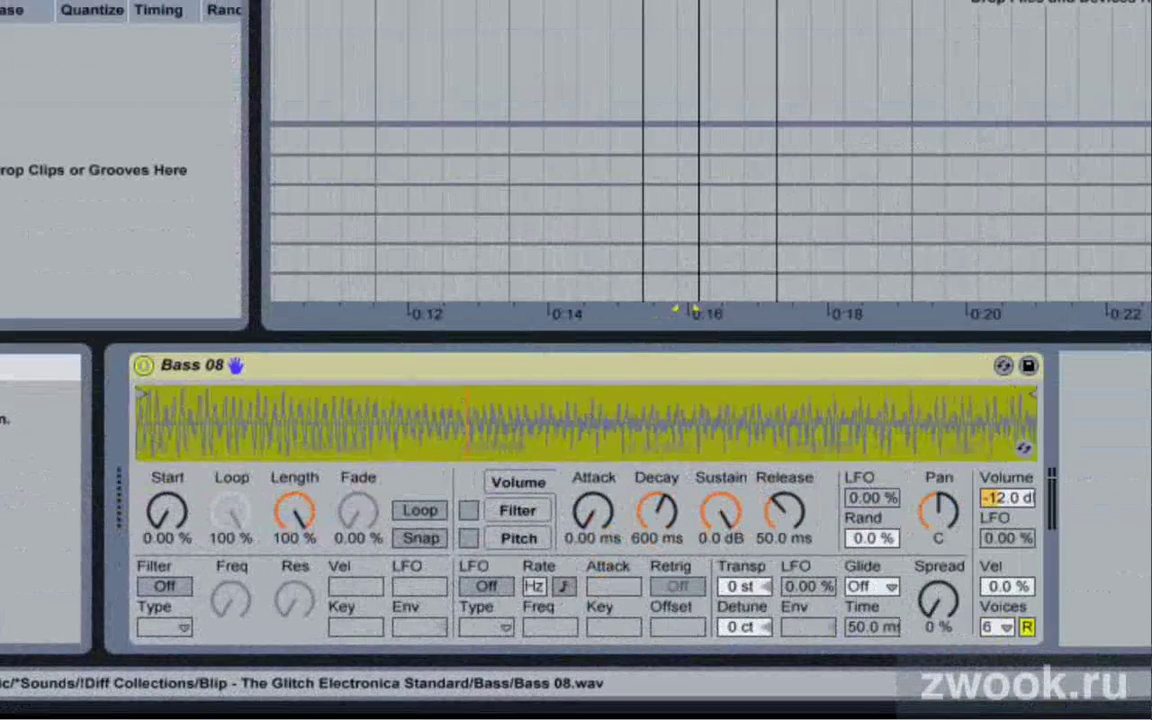
Examine the Bass 08 waveform and the Start, Length, Loop and Fade controls below it.
drag(309, 404, 132, 422)
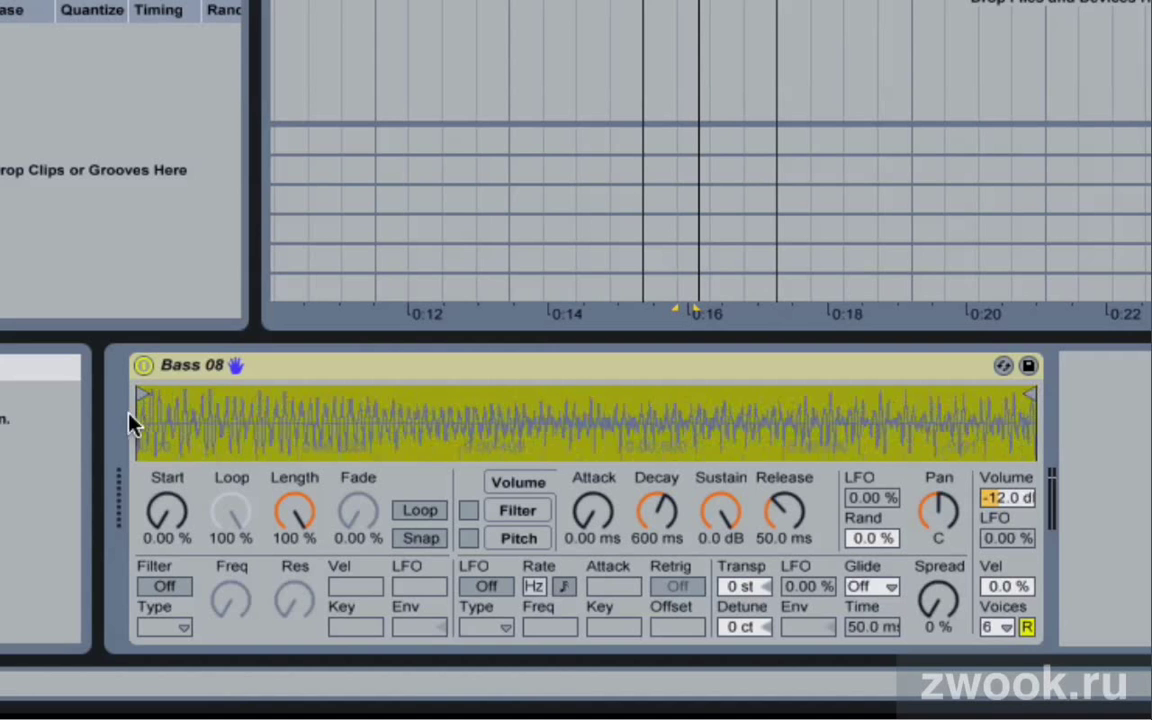
click(155, 507)
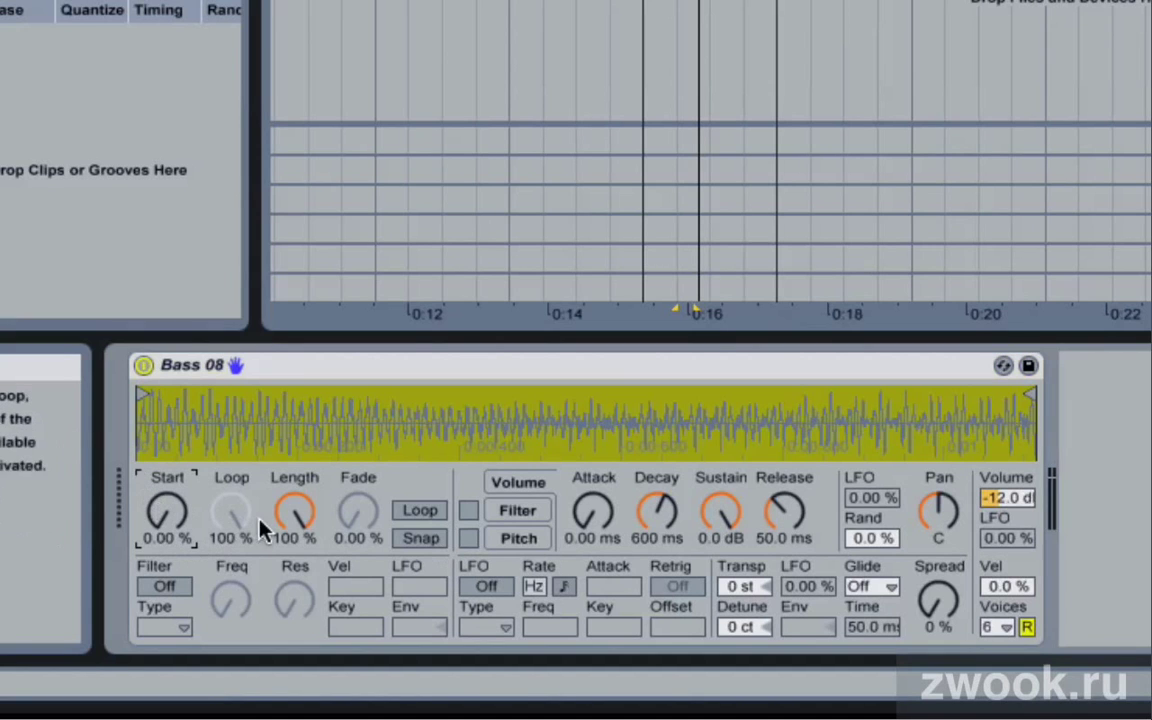
click(302, 511)
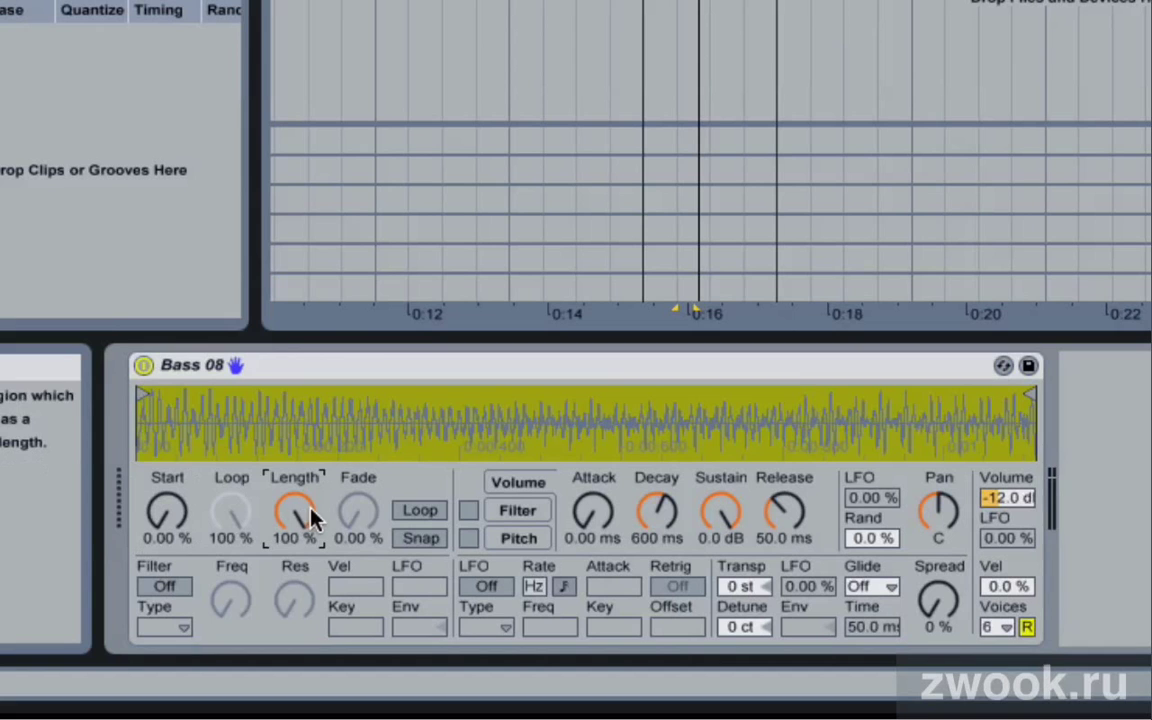
click(228, 514)
click(356, 512)
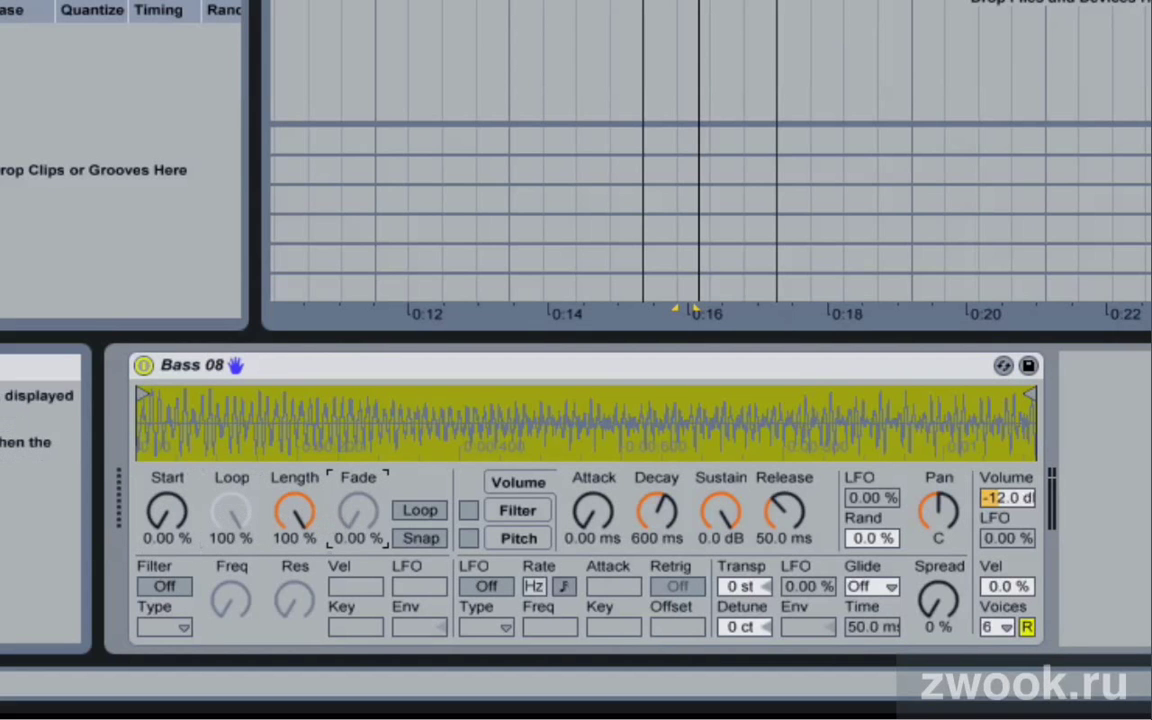
Try switching the Loop and Snap options of Bass 08 on and off again.
click(425, 510)
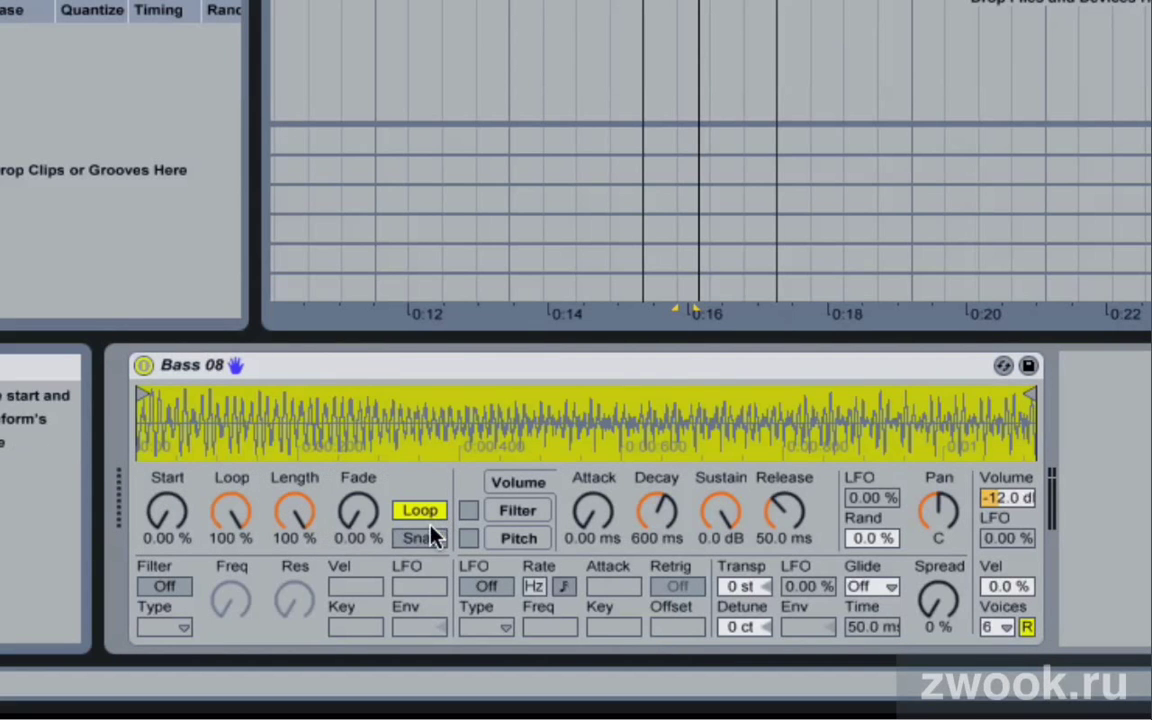
click(428, 538)
click(428, 538)
click(431, 512)
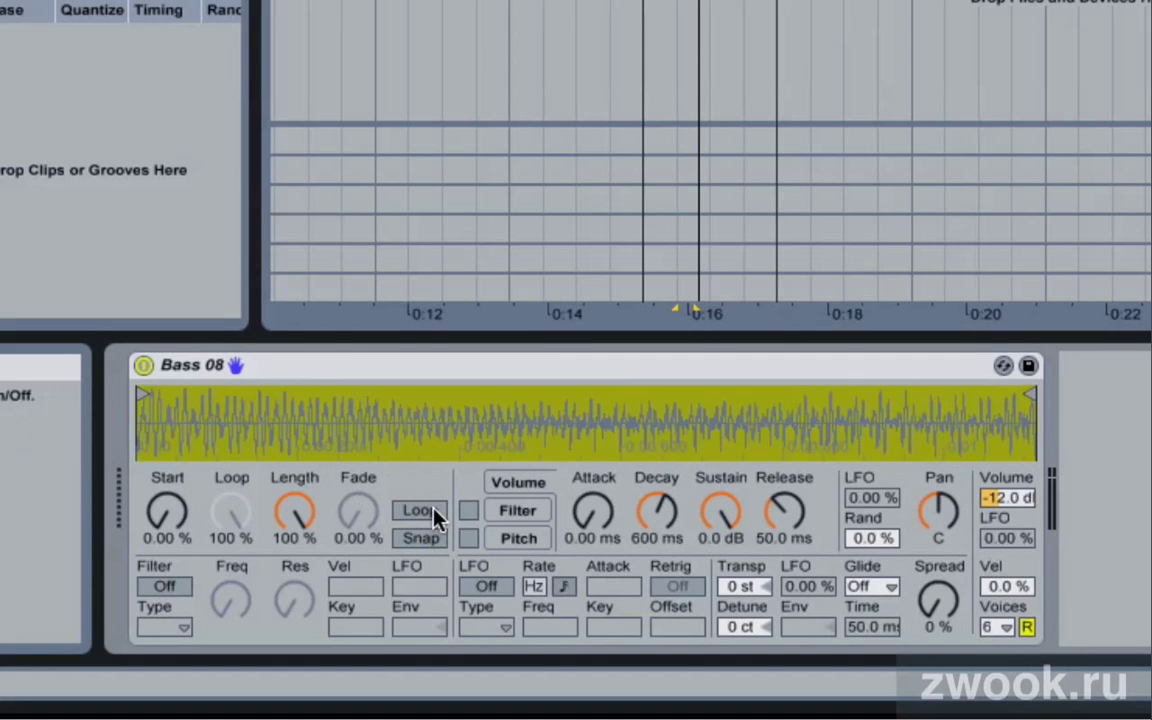
Try out the Start and Length controls, returning Start to 0.00 % and Length to 100 %.
drag(163, 505, 163, 482)
mouse_move(167, 512)
mouse_down()
mouse_move(167, 400)
mouse_move(167, 560)
mouse_up()
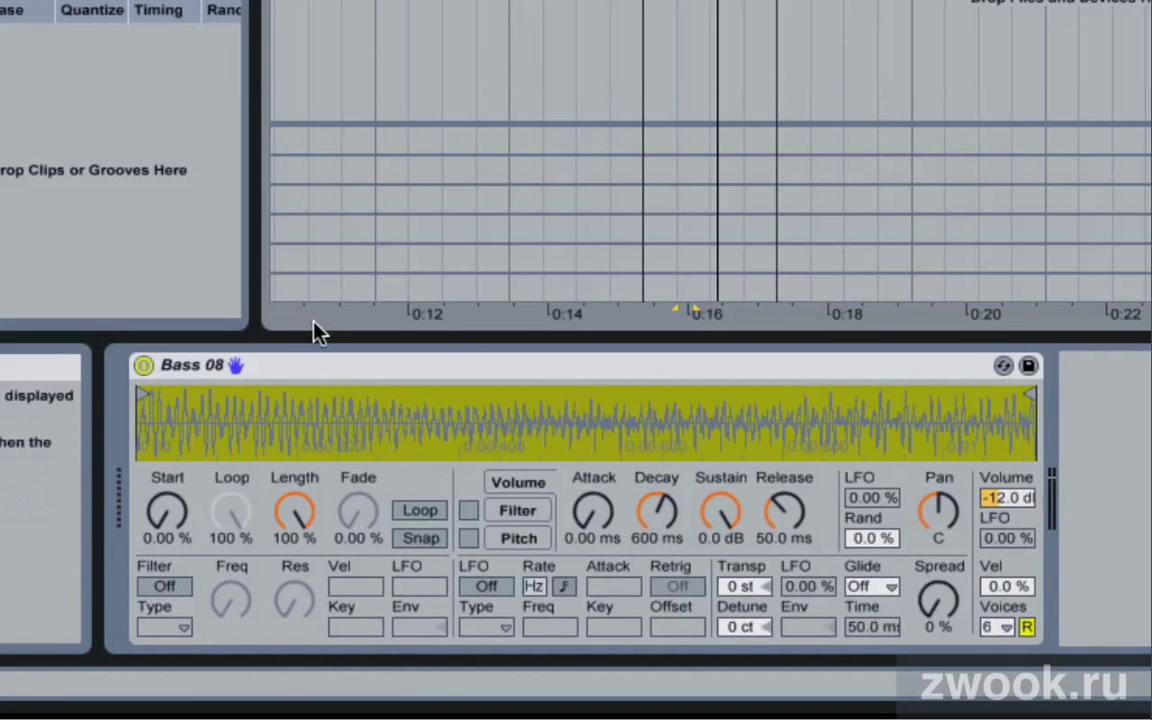
click(307, 364)
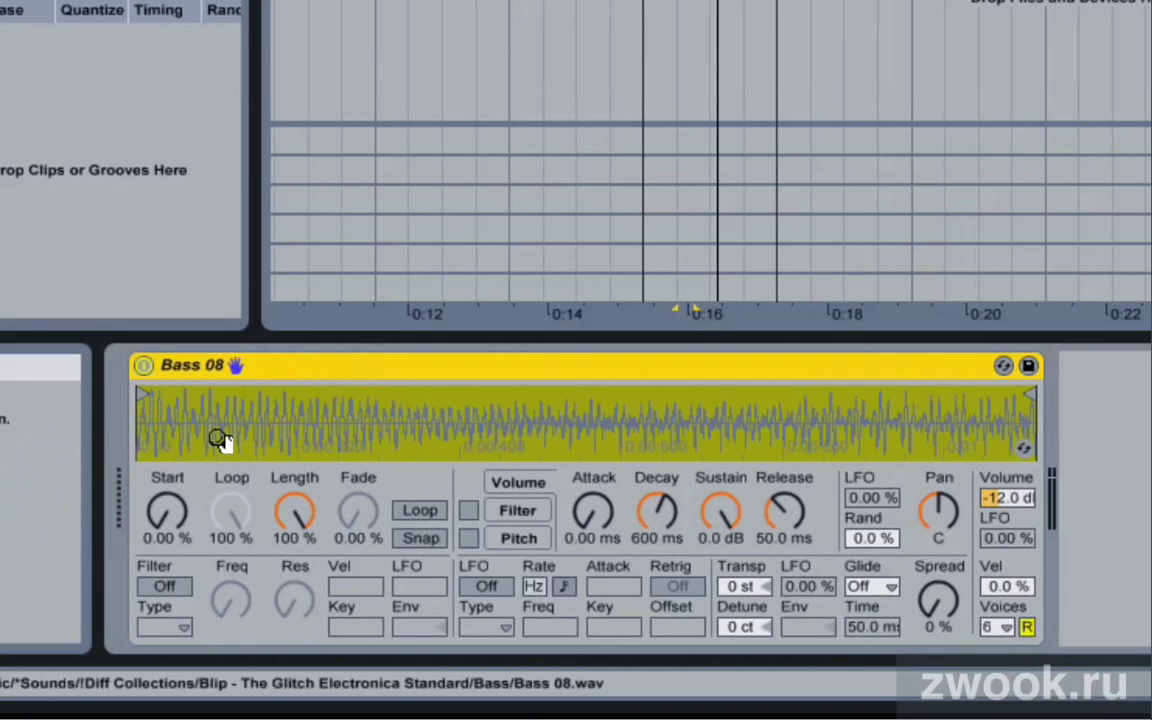
mouse_move(294, 510)
mouse_down()
mouse_move(294, 610)
mouse_move(294, 510)
mouse_up()
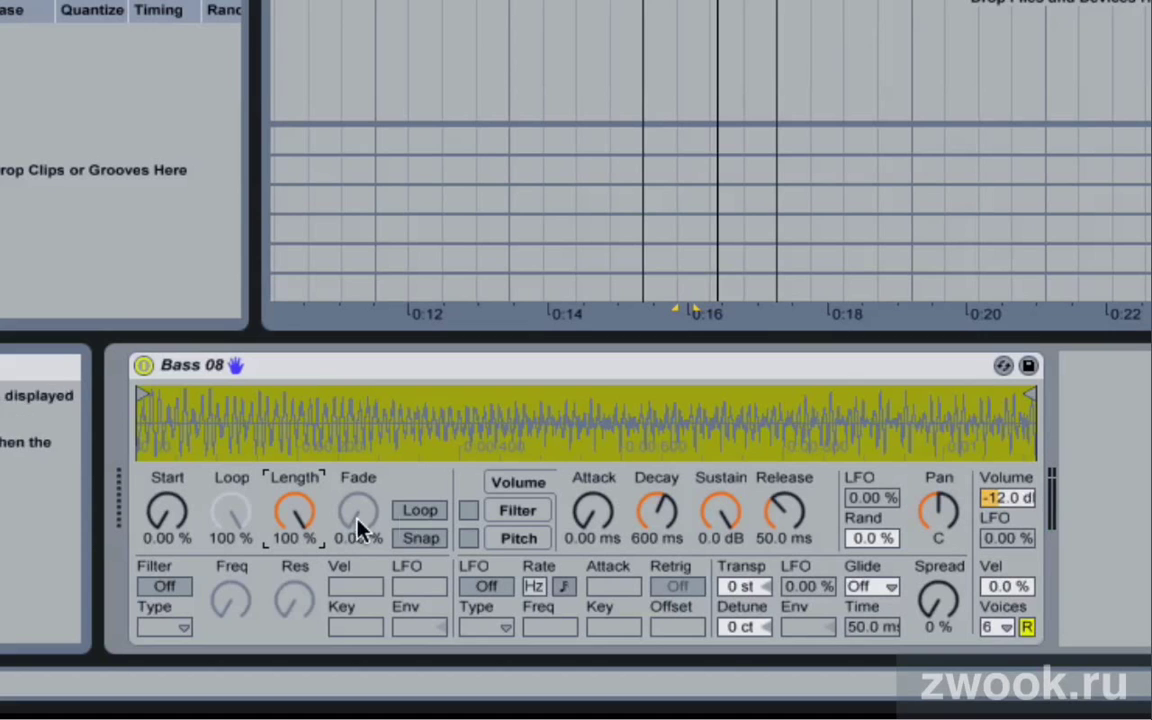
Turn on Loop for Bass 08 and shorten the playback region to about the first 21 ms of the sample.
click(415, 426)
click(427, 514)
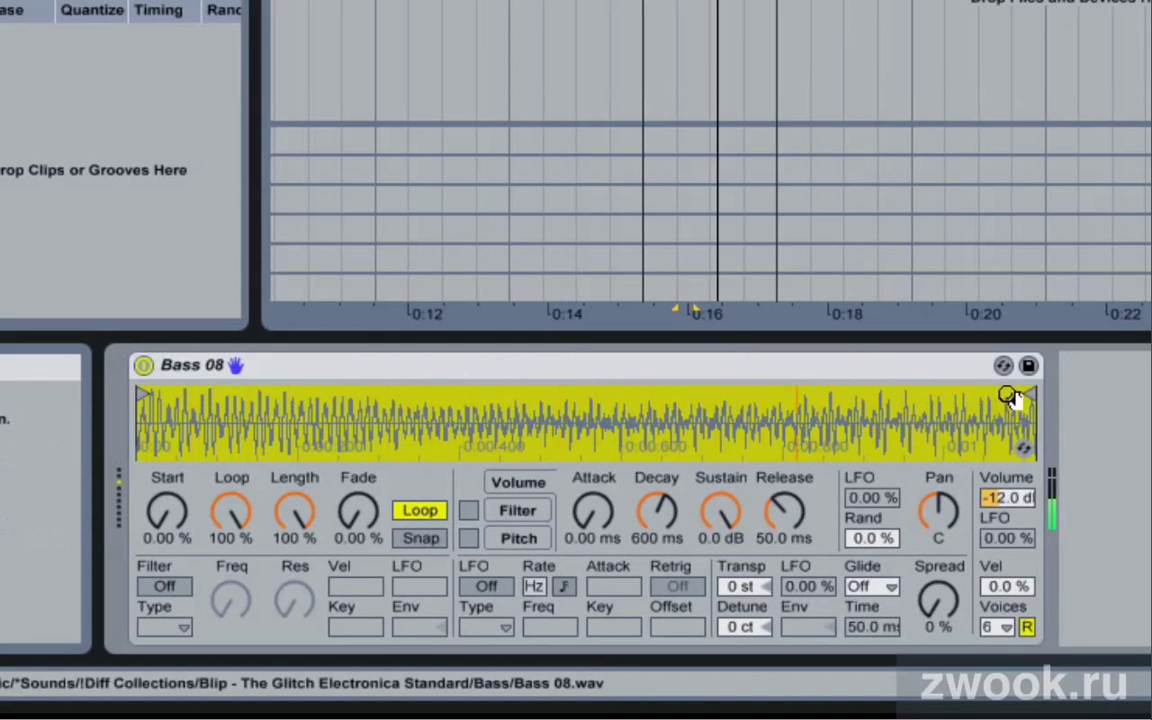
mouse_move(1016, 395)
mouse_down()
mouse_move(486, 400)
mouse_move(265, 385)
mouse_move(158, 432)
mouse_up()
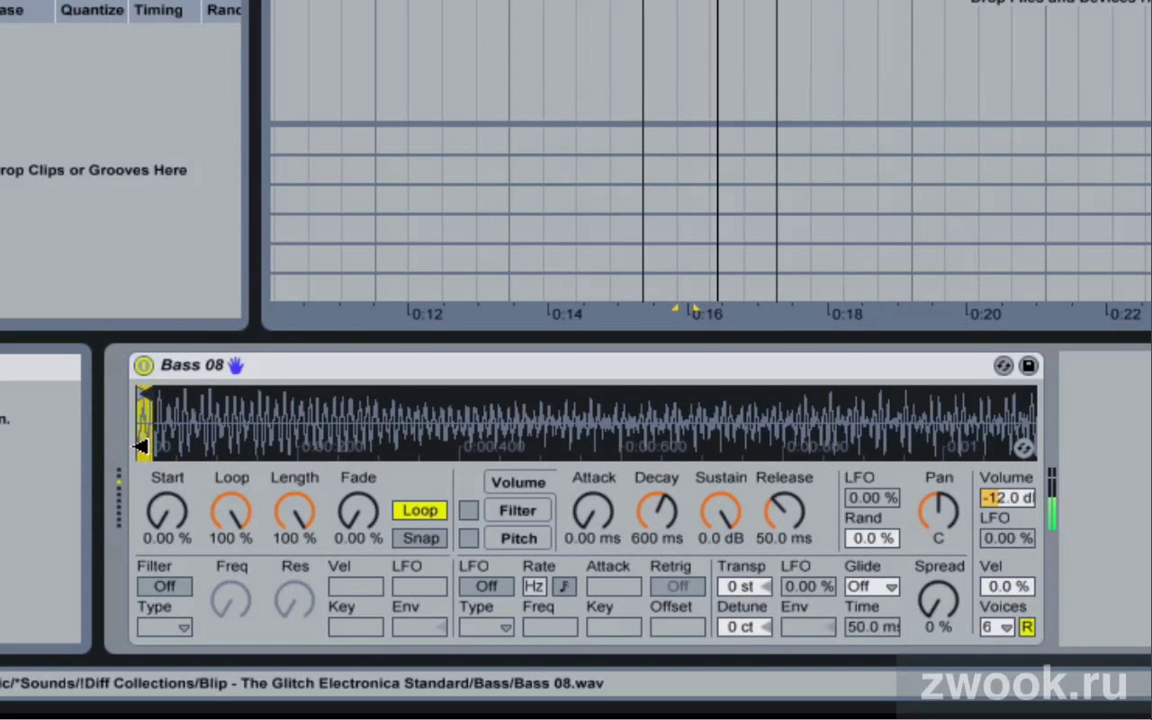
scroll(148, 440, up, 6)
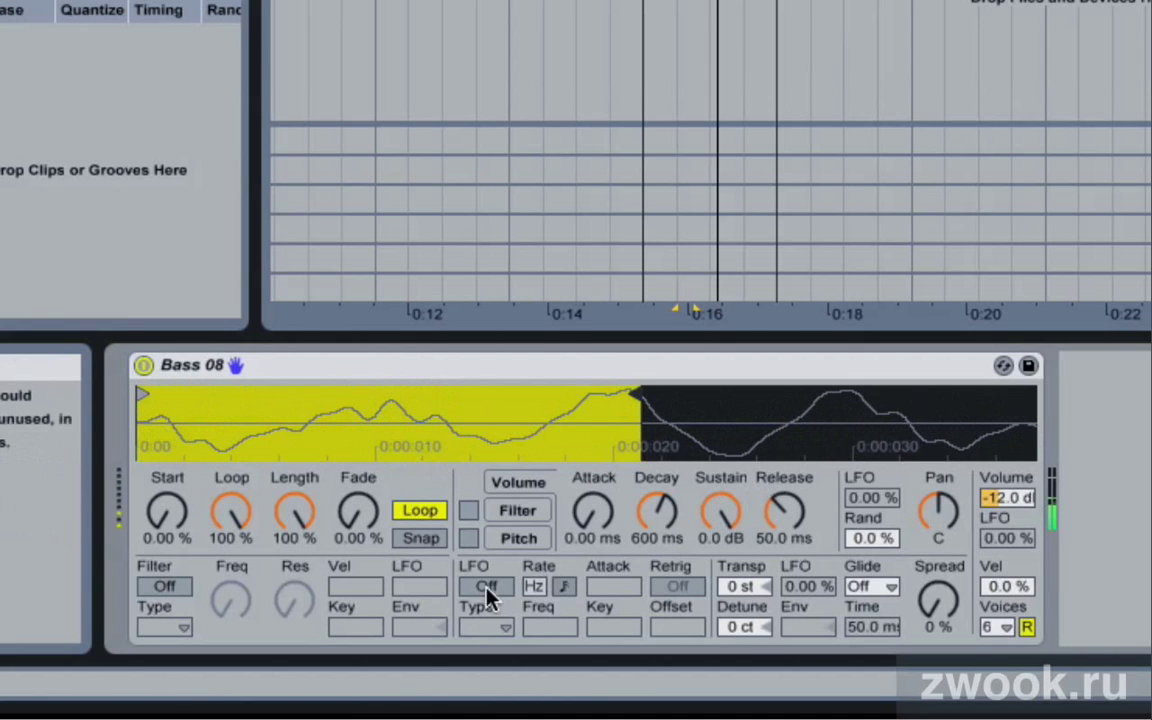
Enable the filter at 255 Hz with resonance 2.94 and LFO amount 24.0, driven by a tempo-synced LFO at 1/16.
click(164, 587)
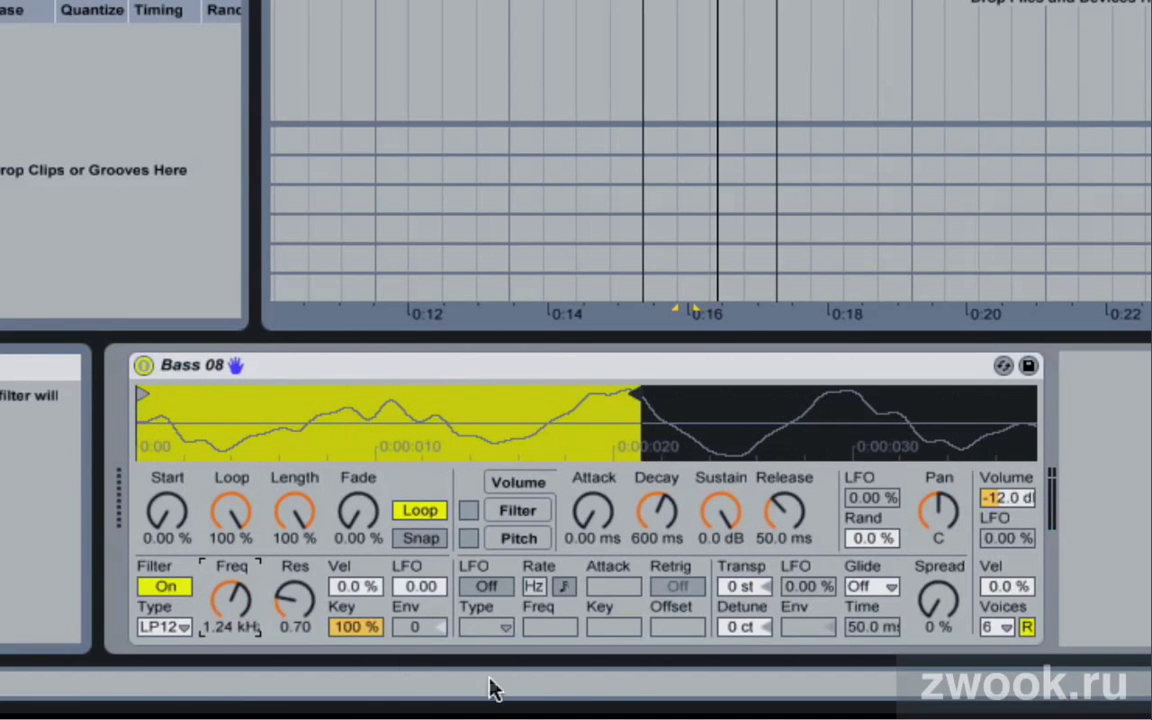
click(487, 587)
click(564, 587)
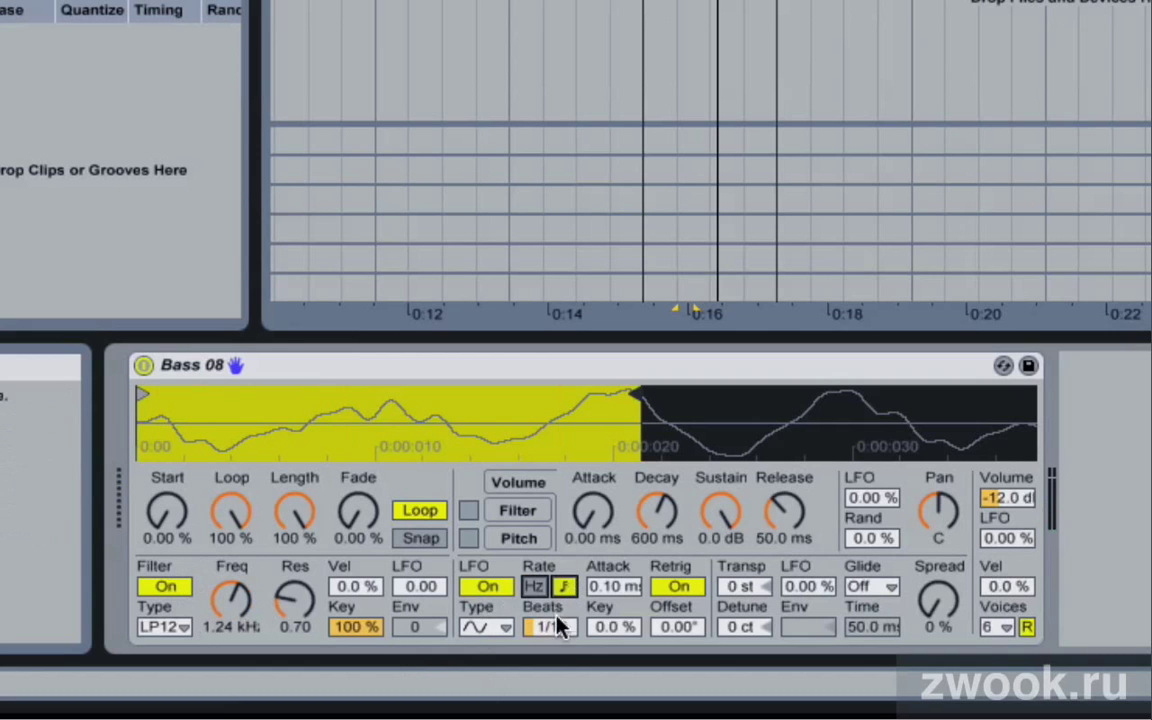
drag(560, 625, 560, 665)
drag(420, 587, 420, 530)
drag(231, 598, 295, 578)
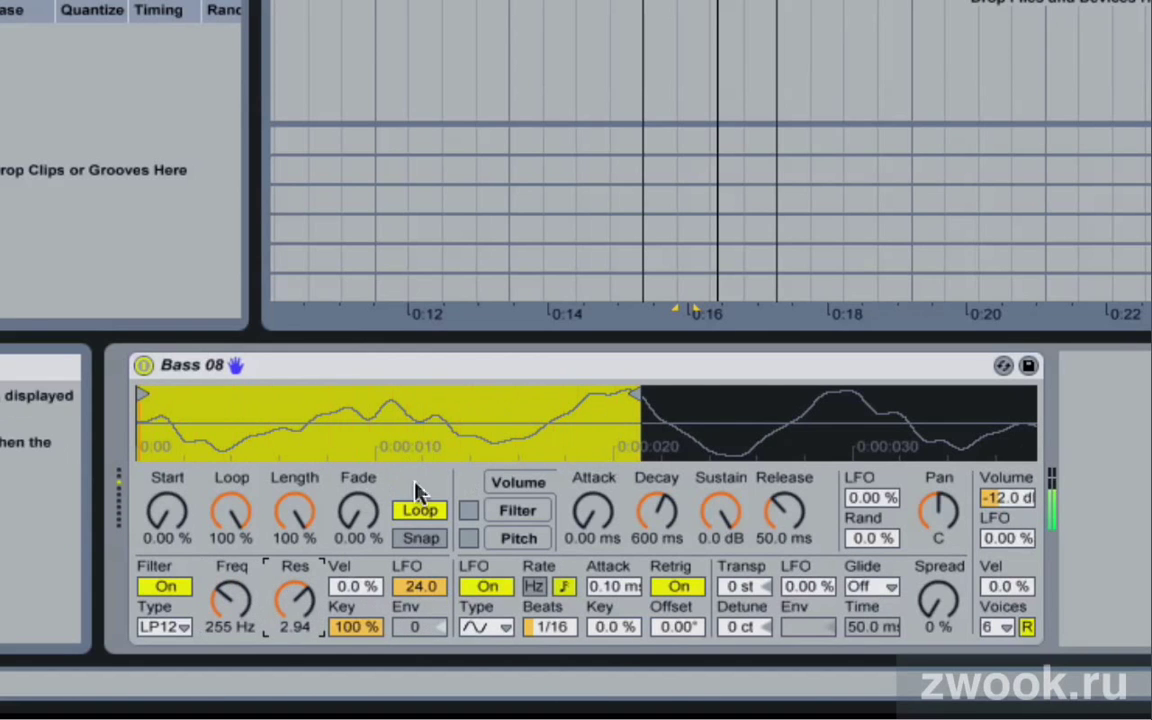
Turn off the filter and the LFO of Bass 08.
click(165, 586)
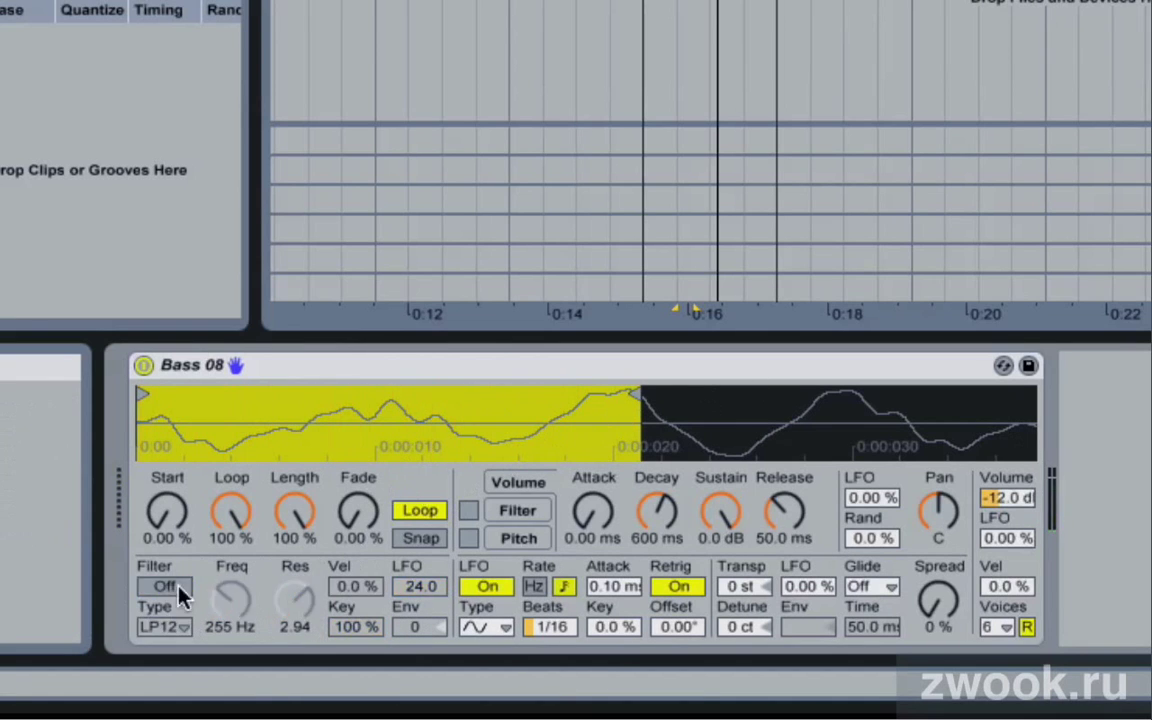
click(505, 588)
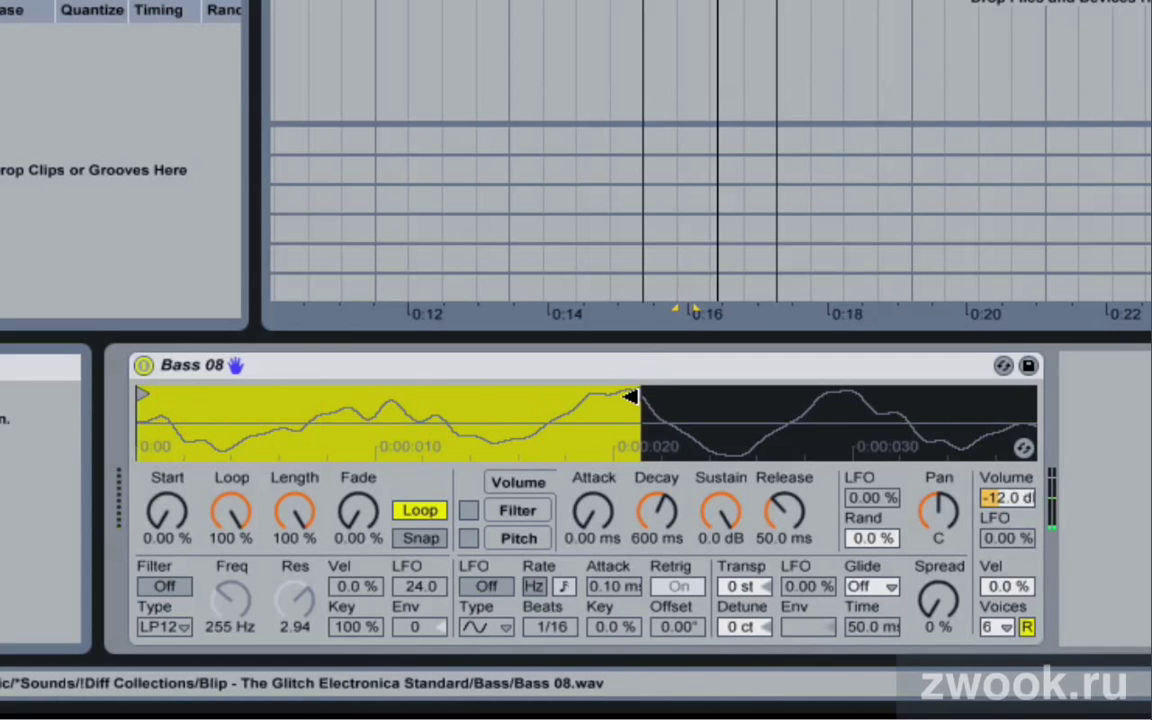
Enable Snap and reposition the sample's end marker at about 21 ms.
drag(630, 397, 699, 397)
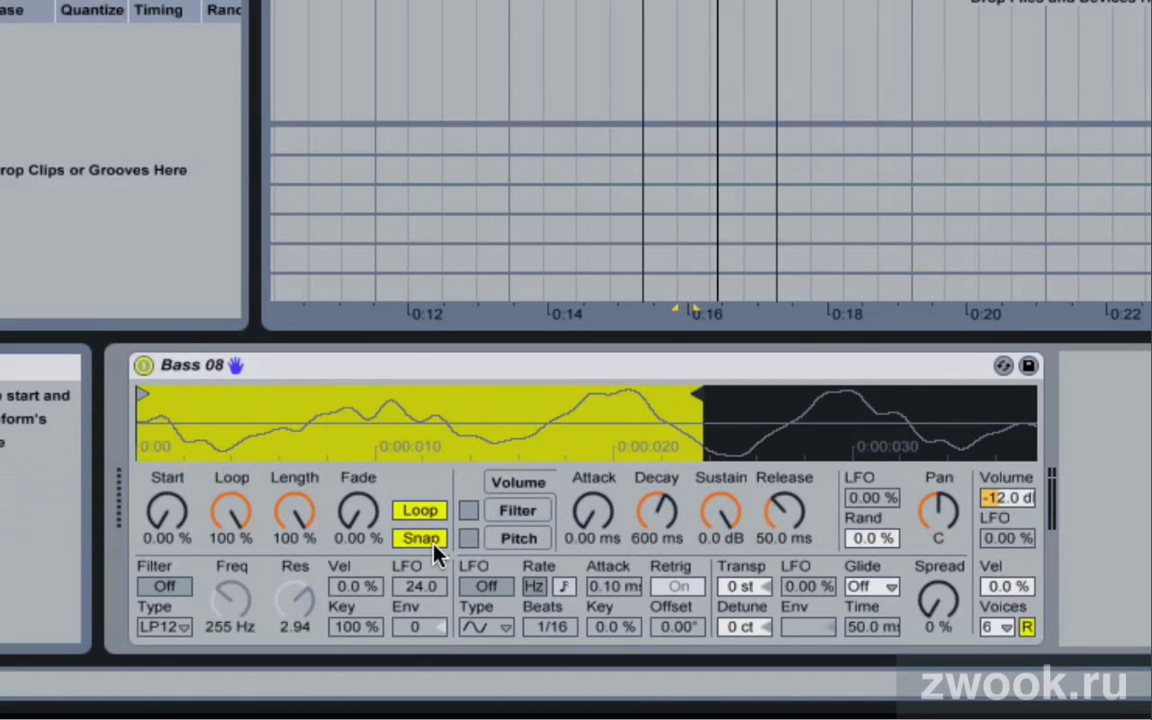
drag(699, 397, 592, 404)
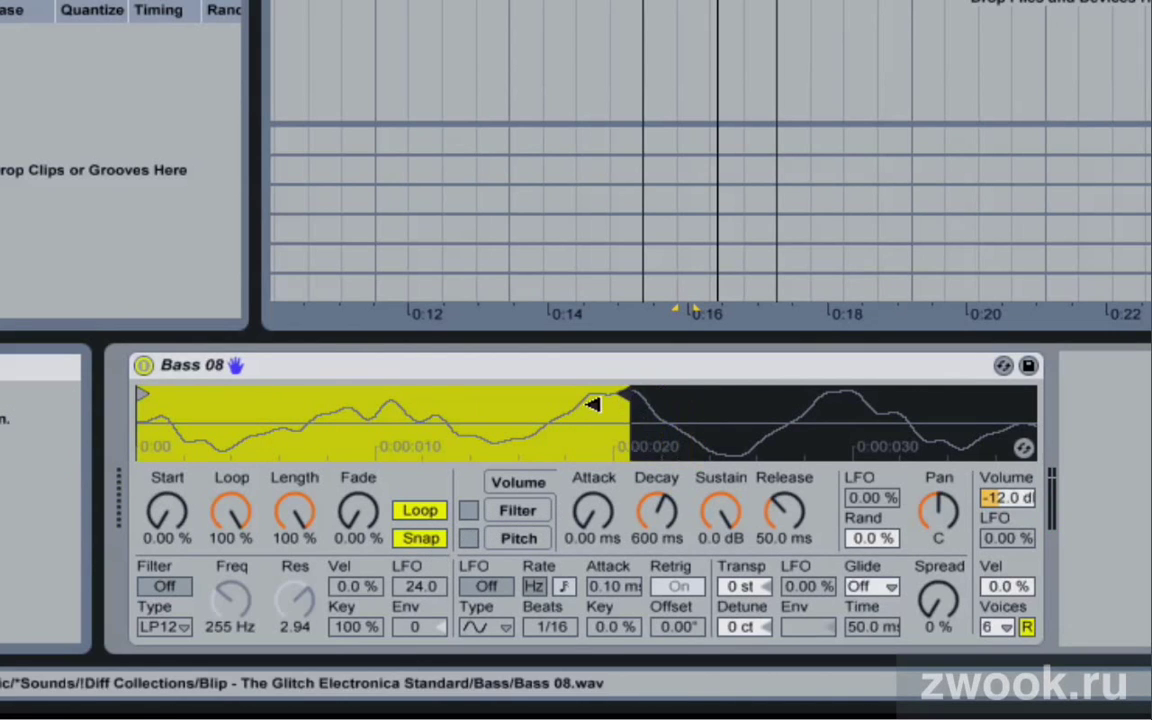
Extend the Bass 08 end marker to about 880 ms with Loop off, and turn Loop back on.
drag(506, 437, 506, 410)
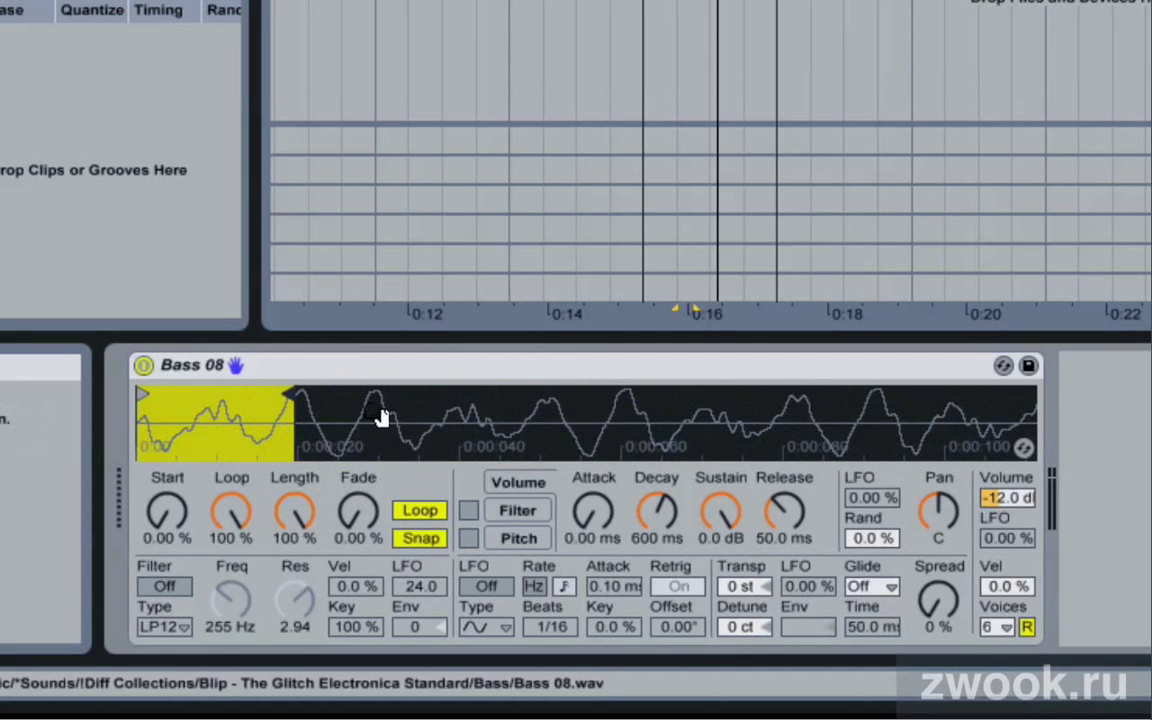
drag(380, 418, 226, 413)
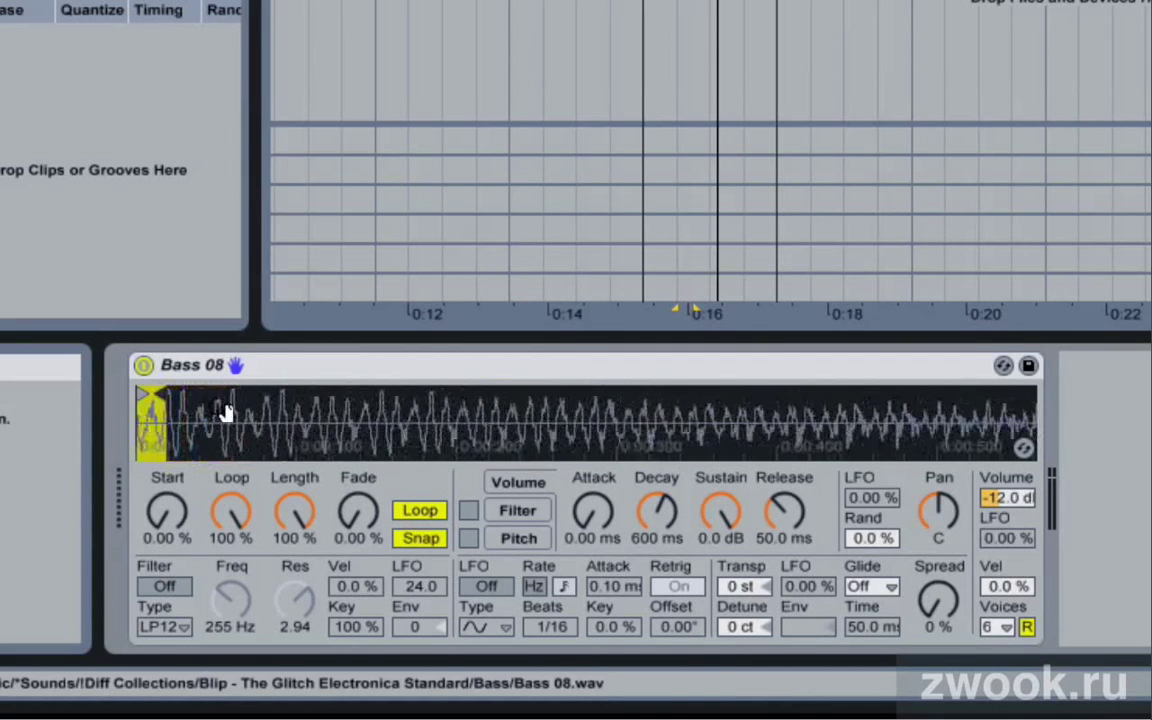
click(419, 510)
mouse_move(160, 395)
mouse_down()
mouse_move(1036, 400)
mouse_move(848, 398)
mouse_up()
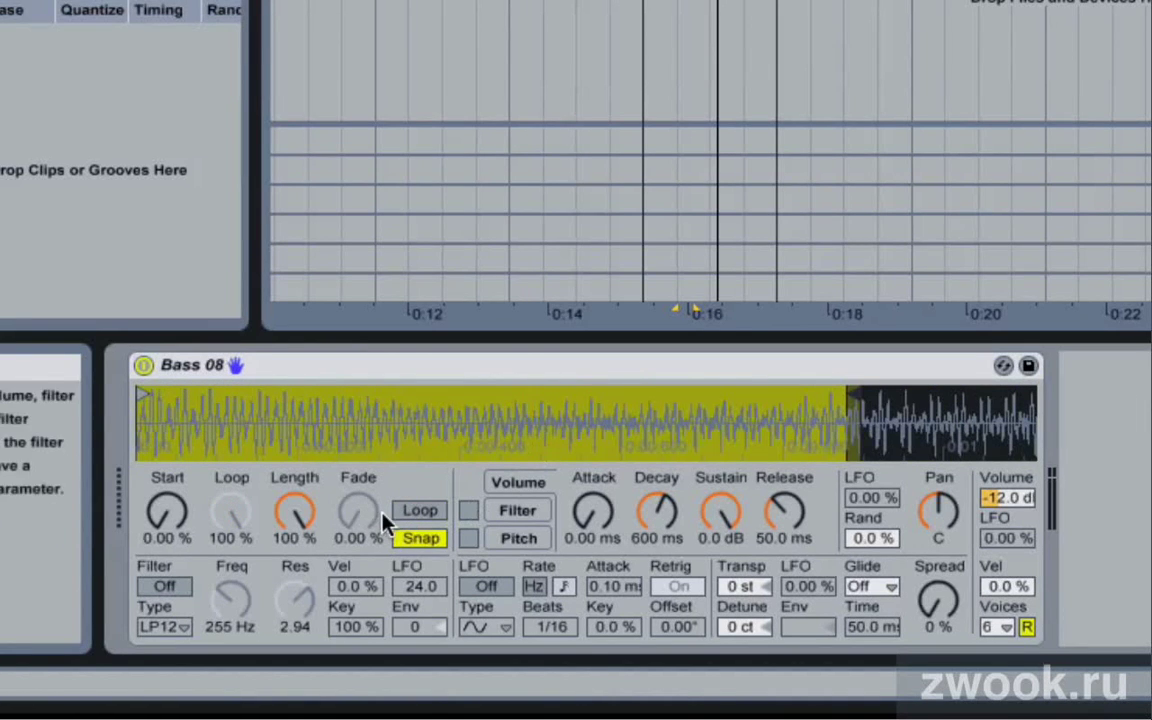
click(410, 513)
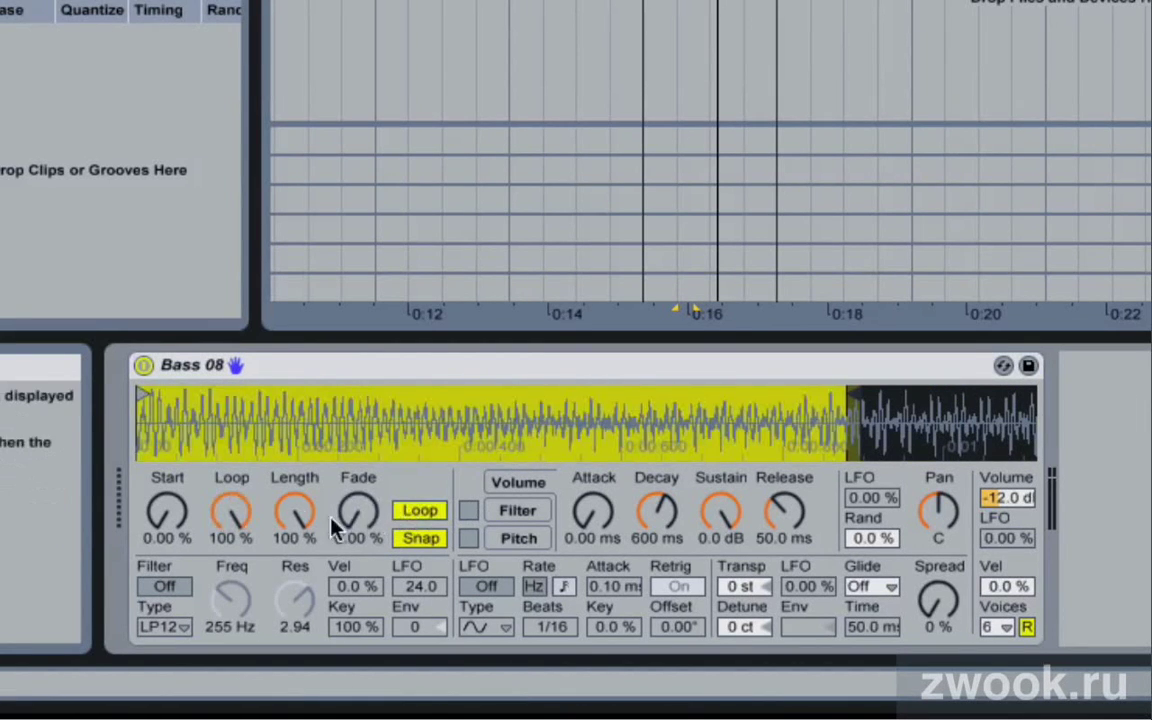
Set the loop length to 2.38 % and toggle Snap off and on to compare the loop end near a zero crossing.
drag(294, 510, 294, 600)
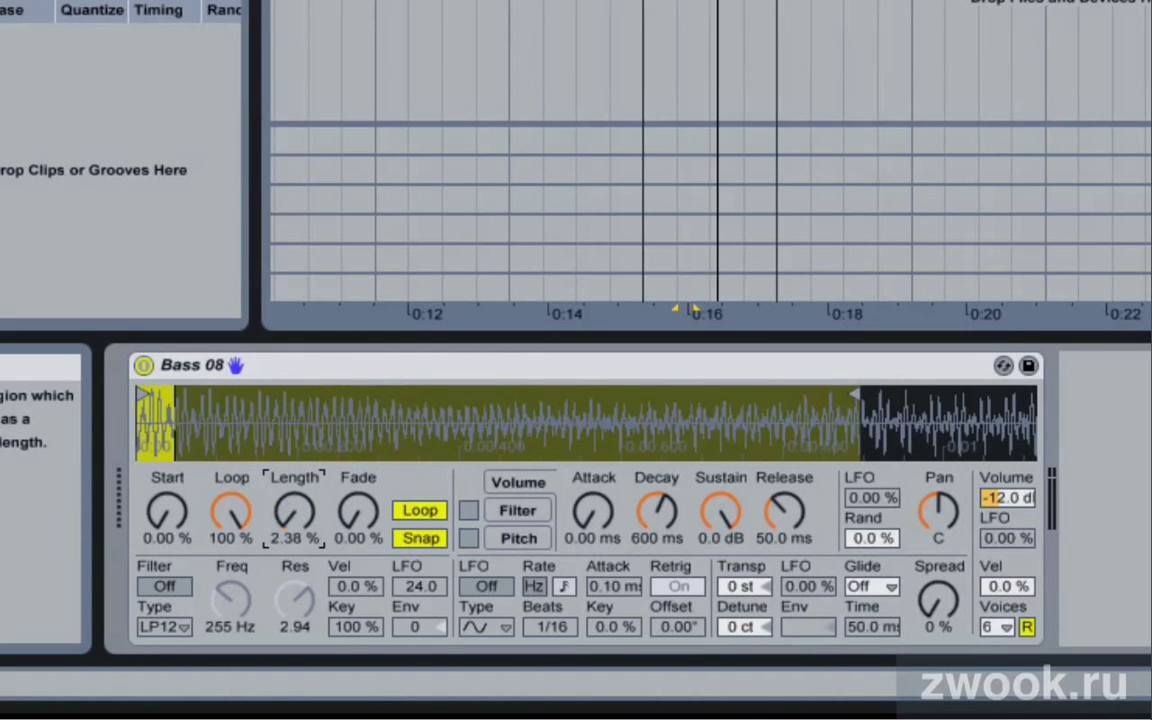
click(418, 538)
drag(258, 390, 258, 403)
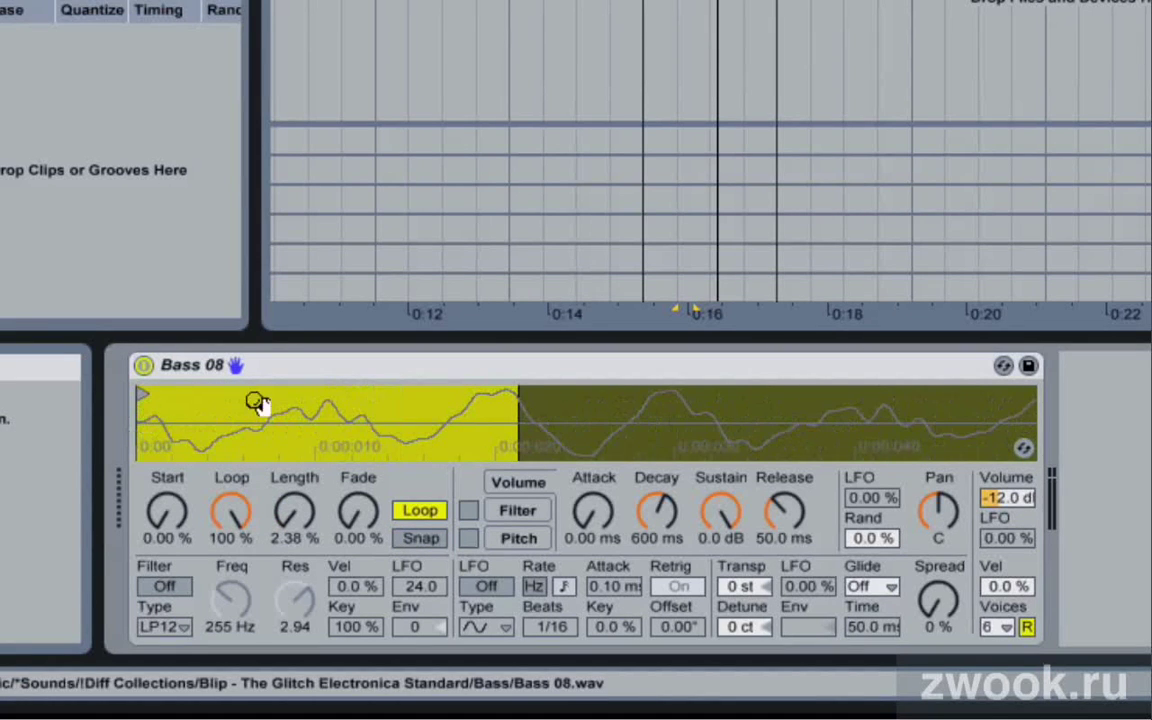
drag(345, 450, 424, 535)
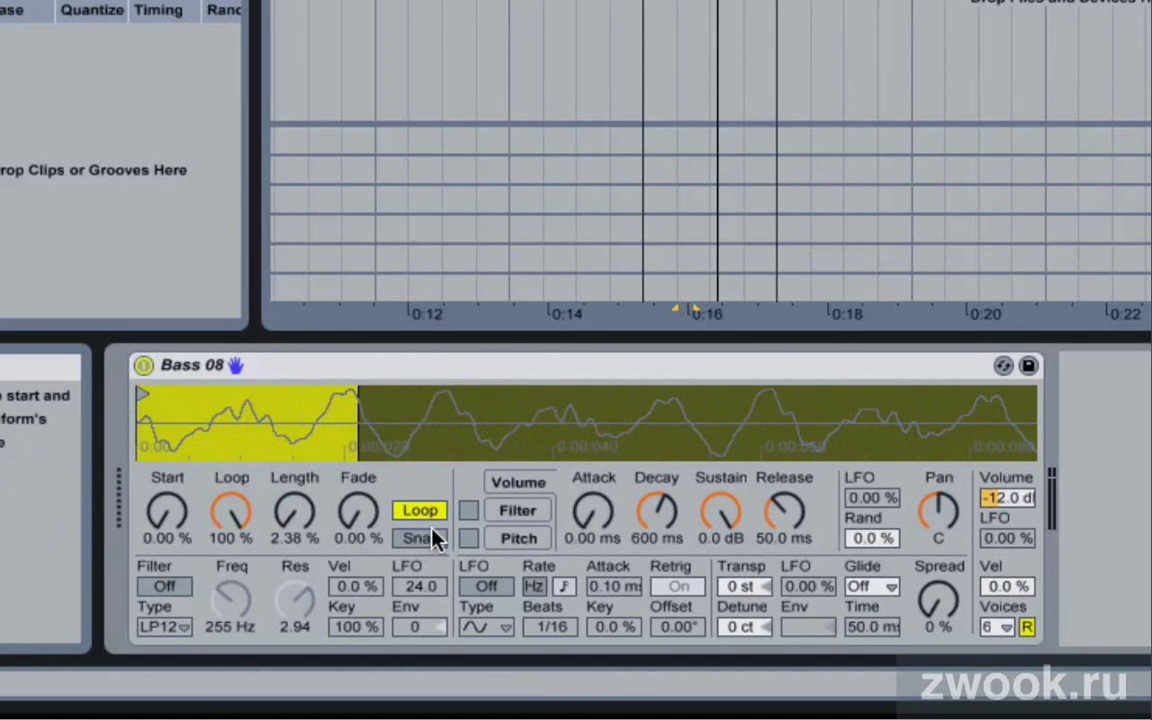
click(430, 538)
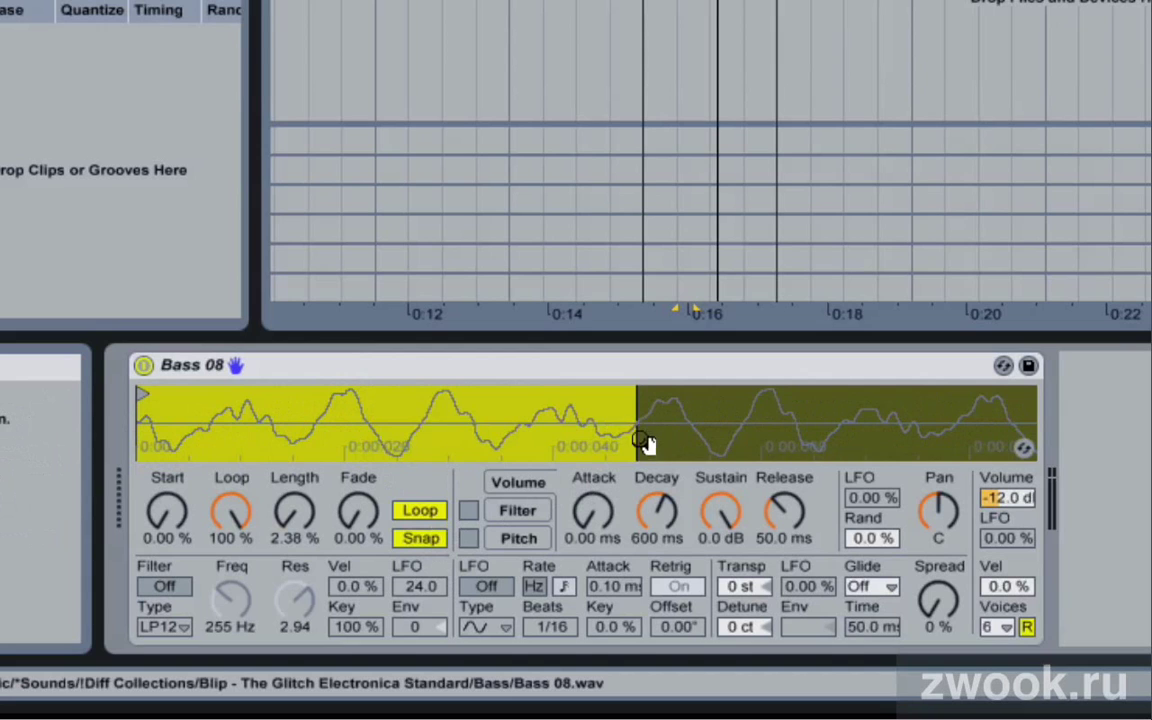
drag(644, 443, 695, 430)
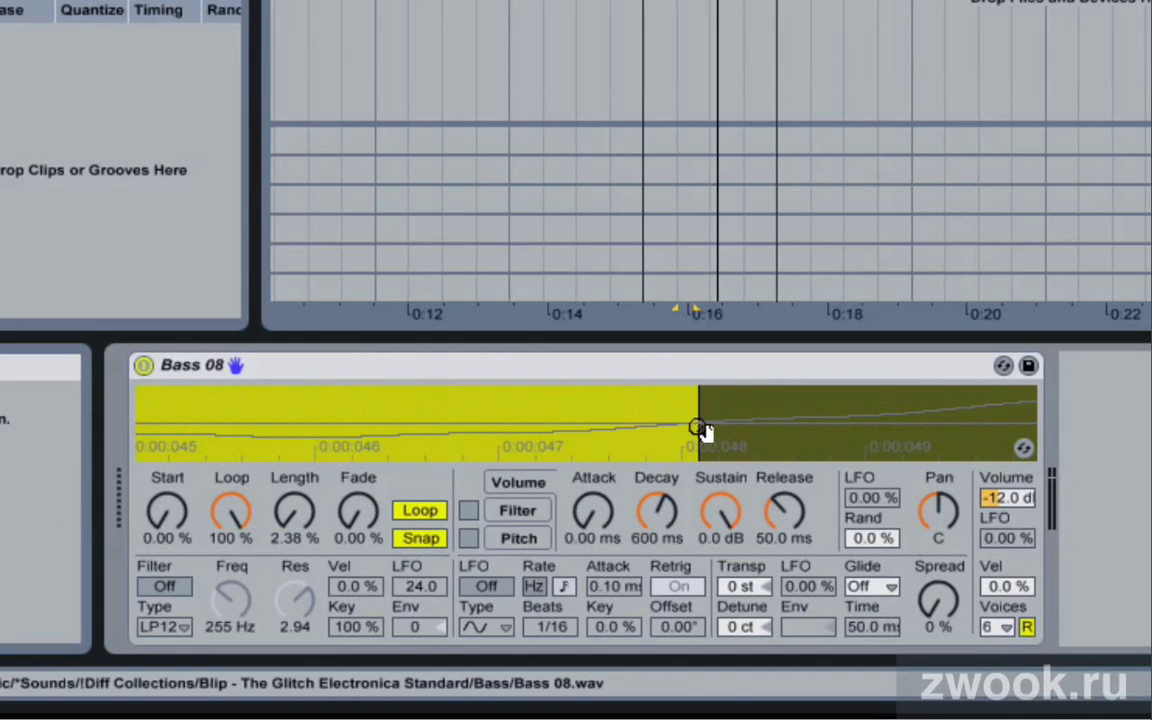
drag(695, 430, 165, 380)
Toggle Snap repeatedly to compare the snapped and unsnapped loop end points, finishing with Snap off.
click(420, 538)
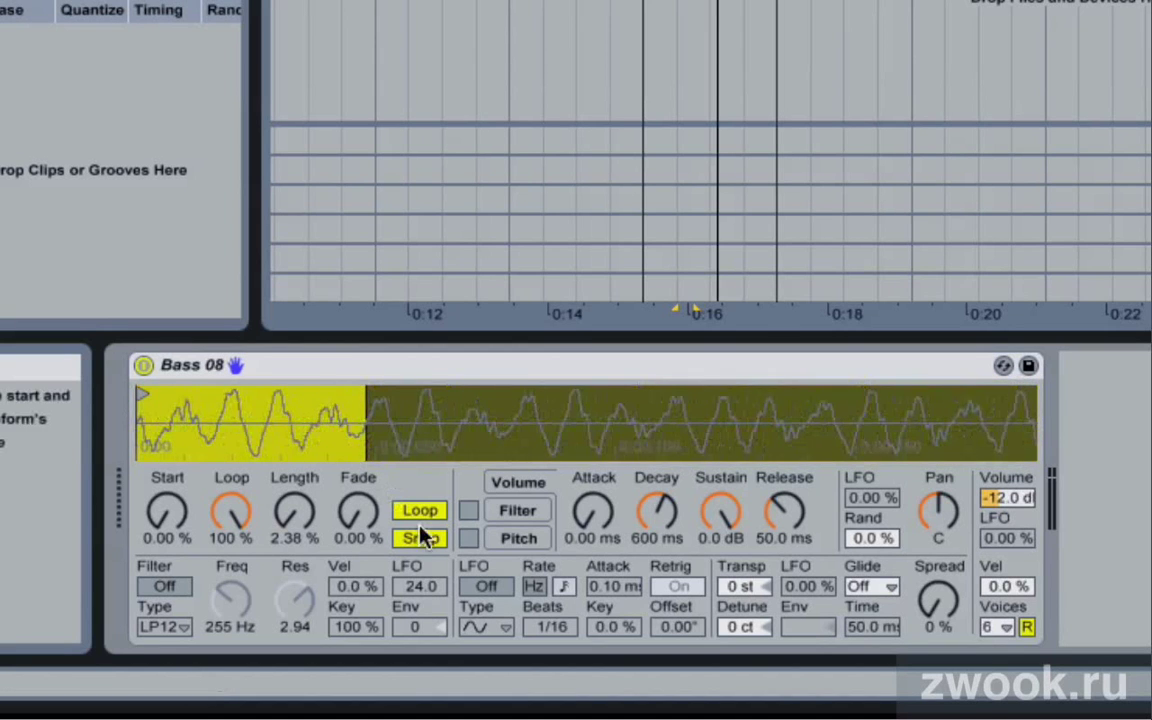
click(418, 539)
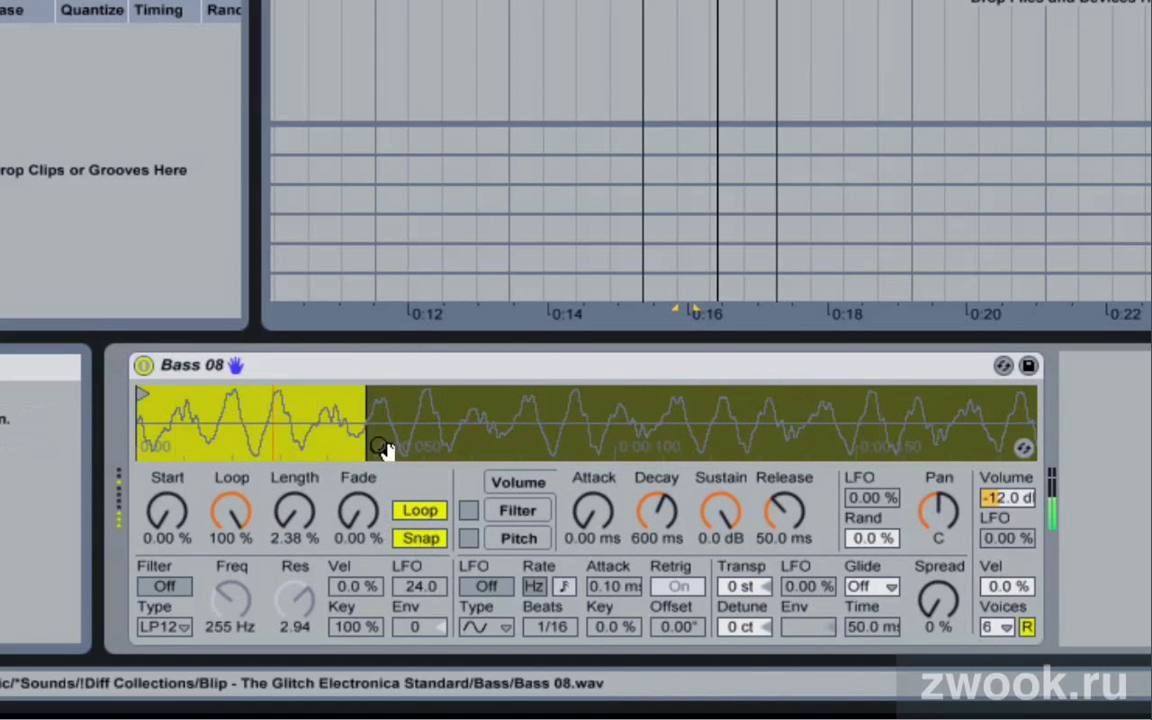
click(431, 543)
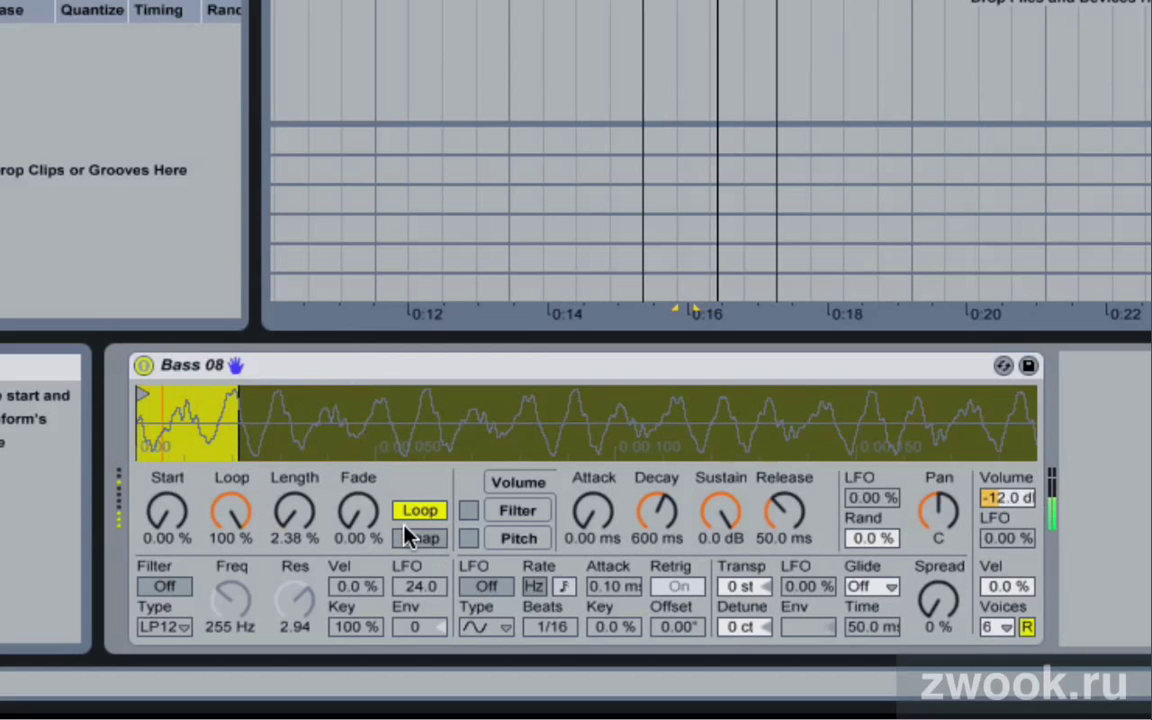
click(420, 541)
click(418, 548)
click(419, 541)
click(420, 545)
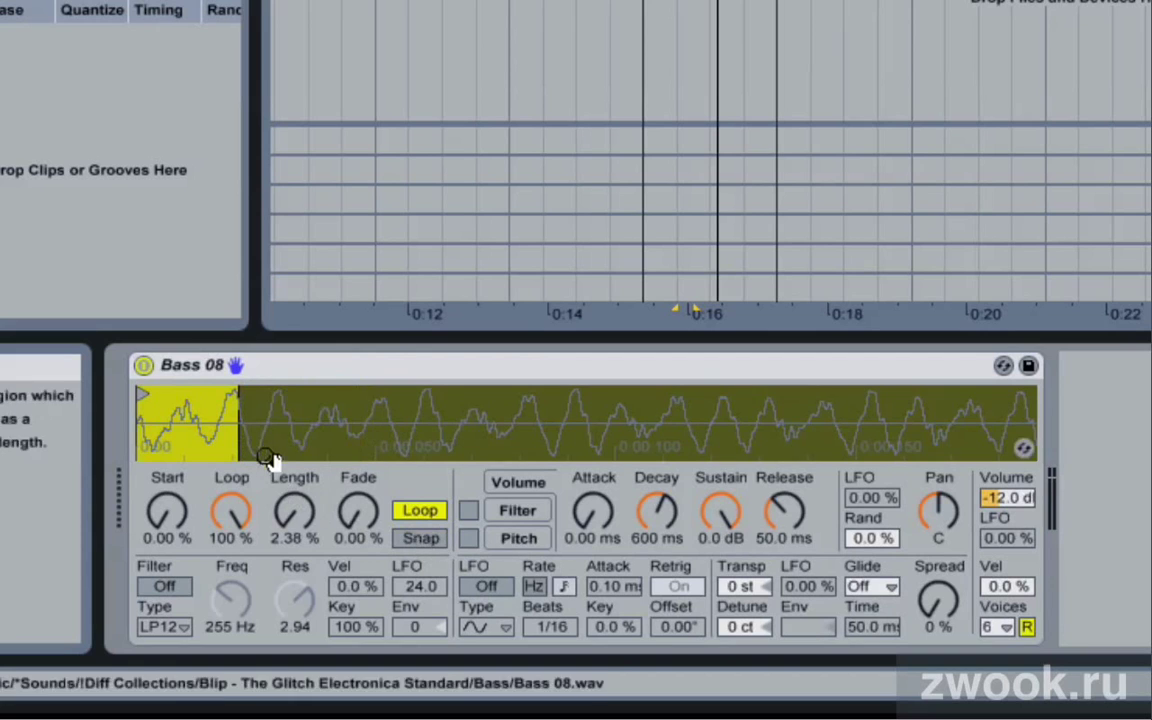
Try loop lengths of 6.83 % and 1.67 % with Snap on, and with Snap off set the length to 14.7 %.
drag(294, 519, 294, 508)
click(421, 538)
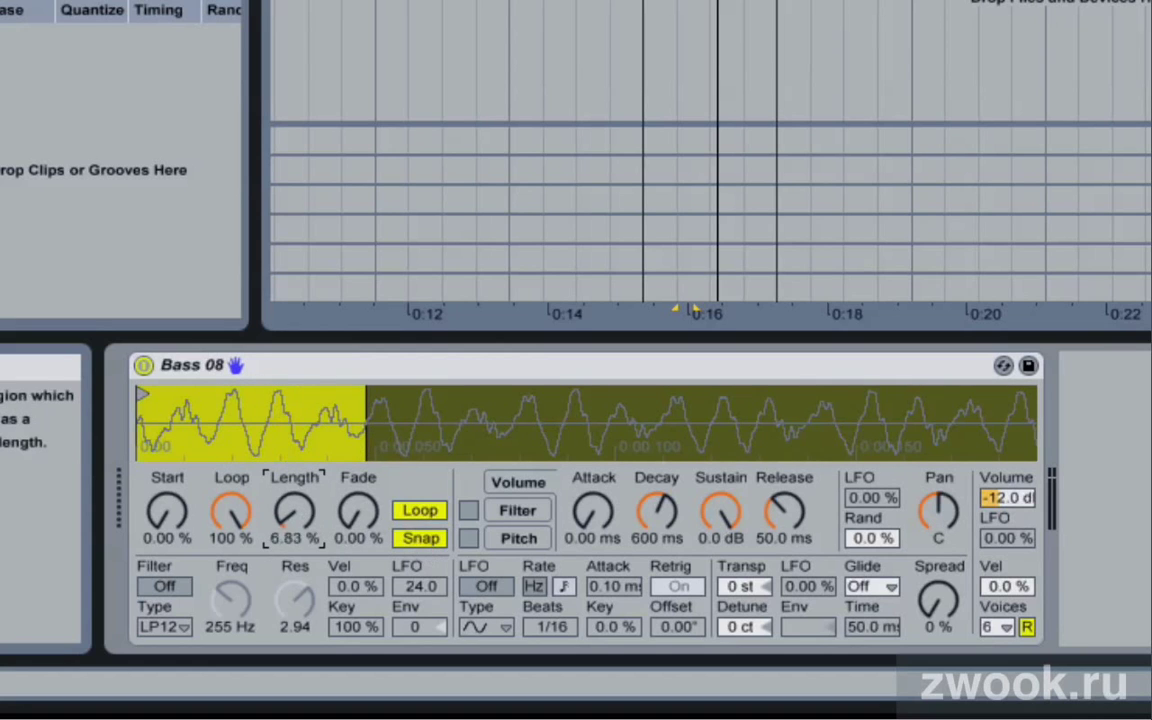
mouse_move(294, 512)
mouse_down()
mouse_move(294, 497)
mouse_move(294, 512)
mouse_up()
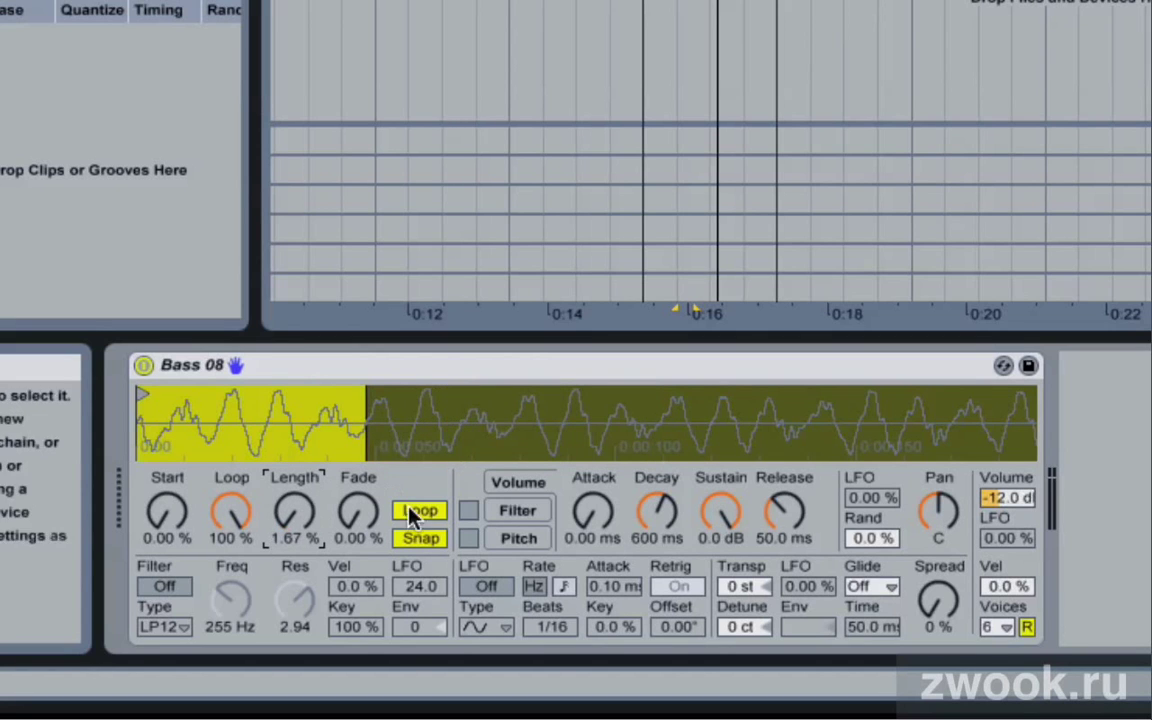
click(421, 538)
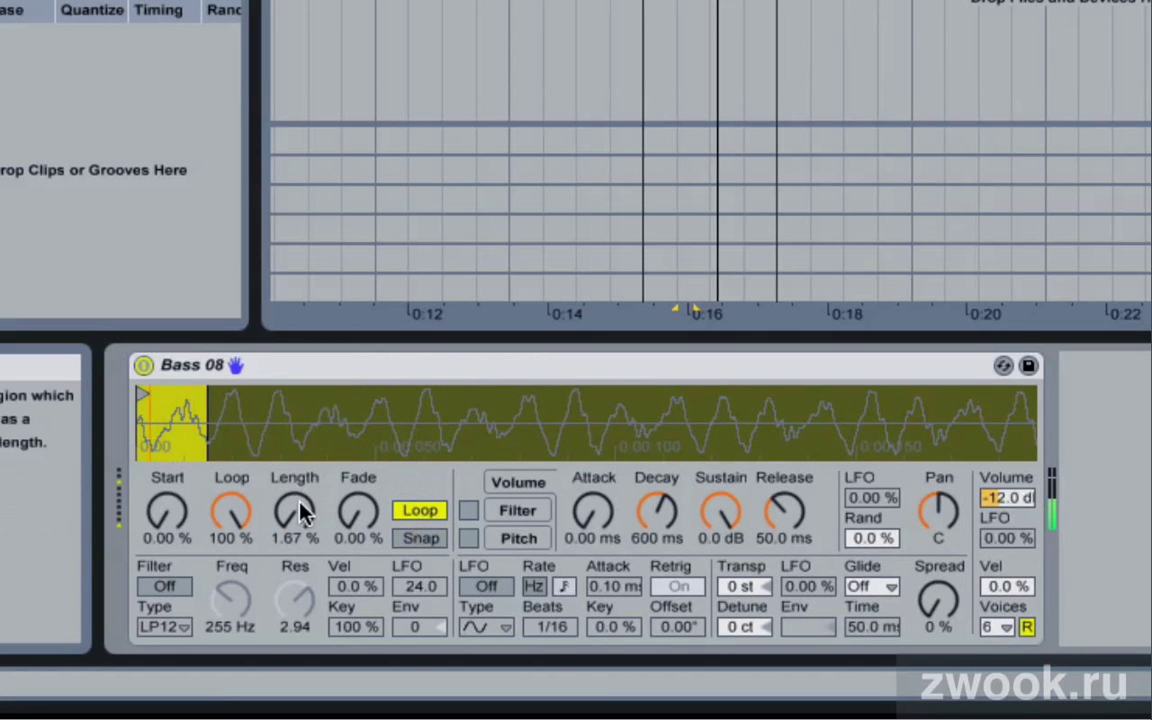
drag(301, 508, 301, 485)
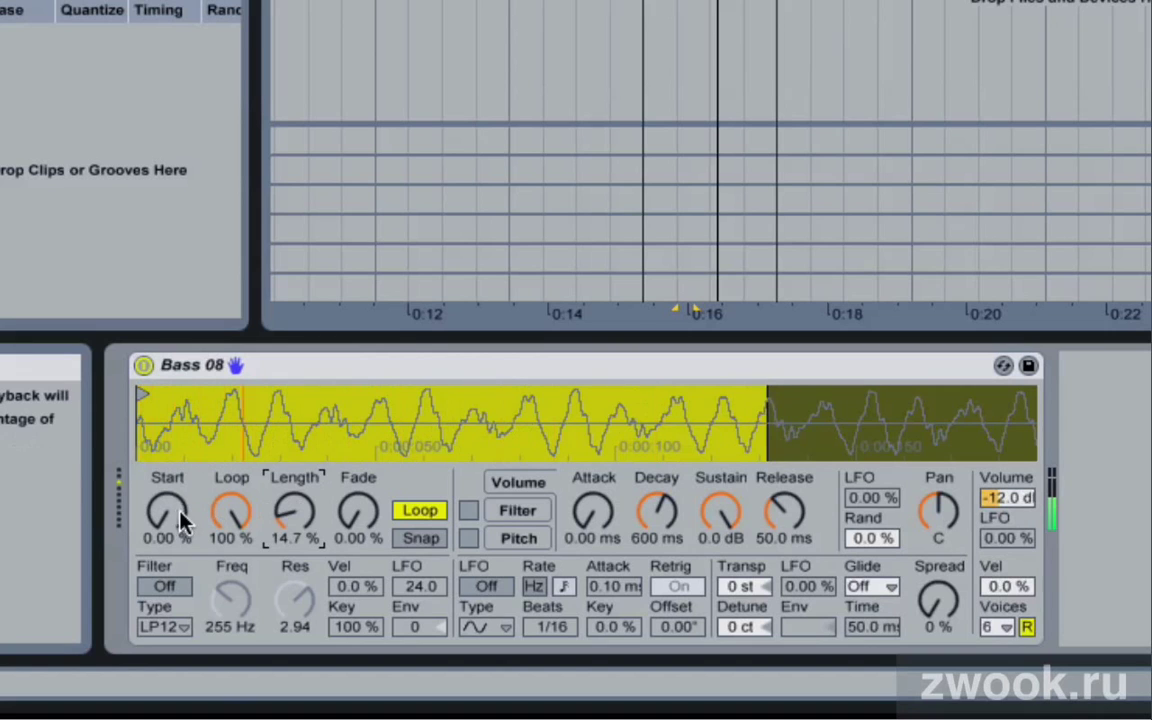
Set the sample start to 1.27 % and try an 11.5 % loop fade before returning the fade to 0.00 %.
drag(180, 514, 180, 503)
drag(350, 515, 350, 496)
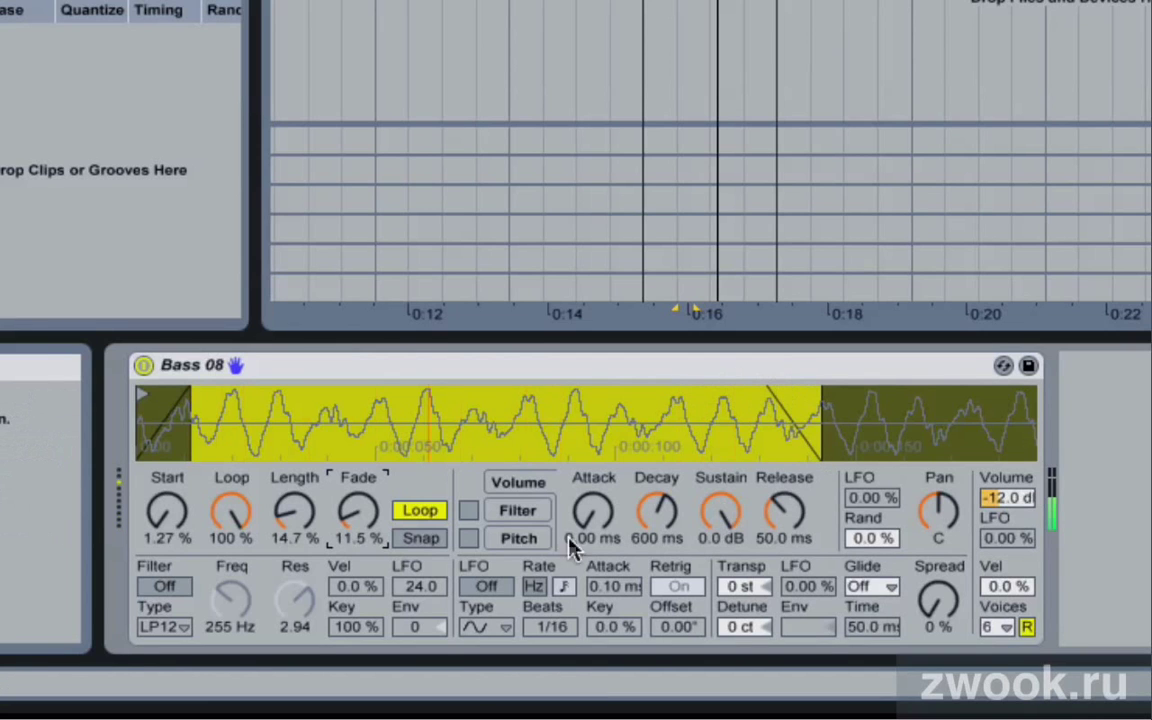
mouse_move(388, 525)
mouse_down()
mouse_move(388, 480)
mouse_move(388, 545)
mouse_up()
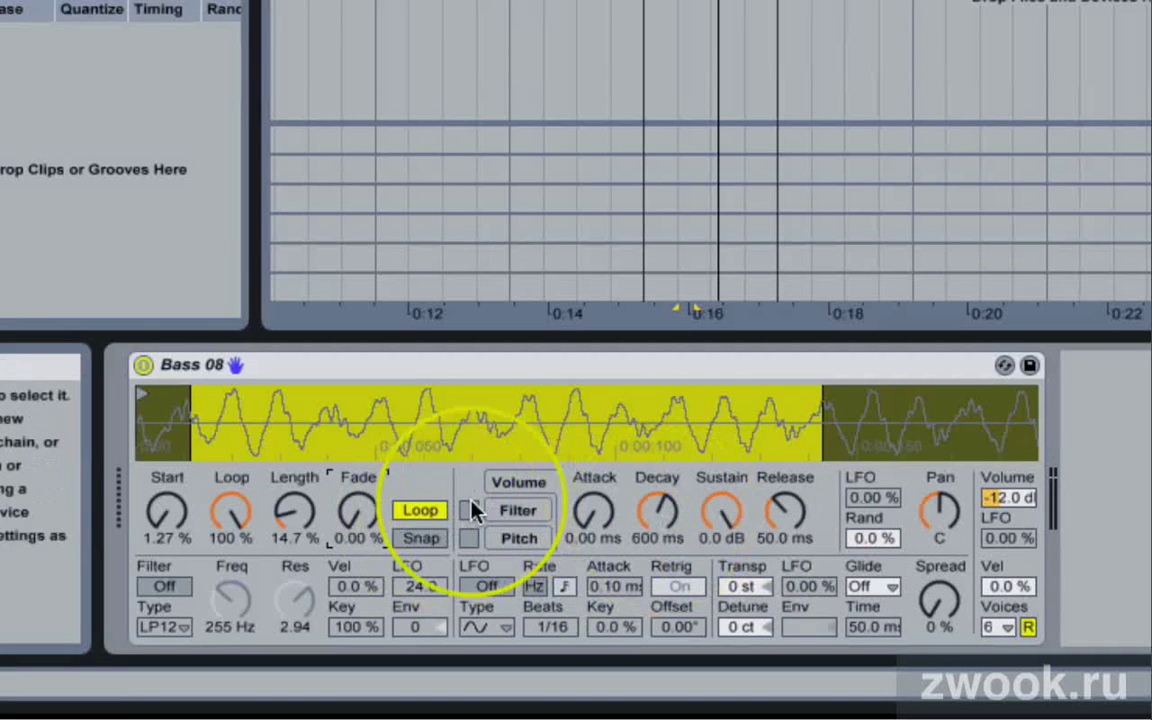
Look through the filter, volume and pitch envelopes, briefly toggling the filter and pitch envelope switches.
click(503, 512)
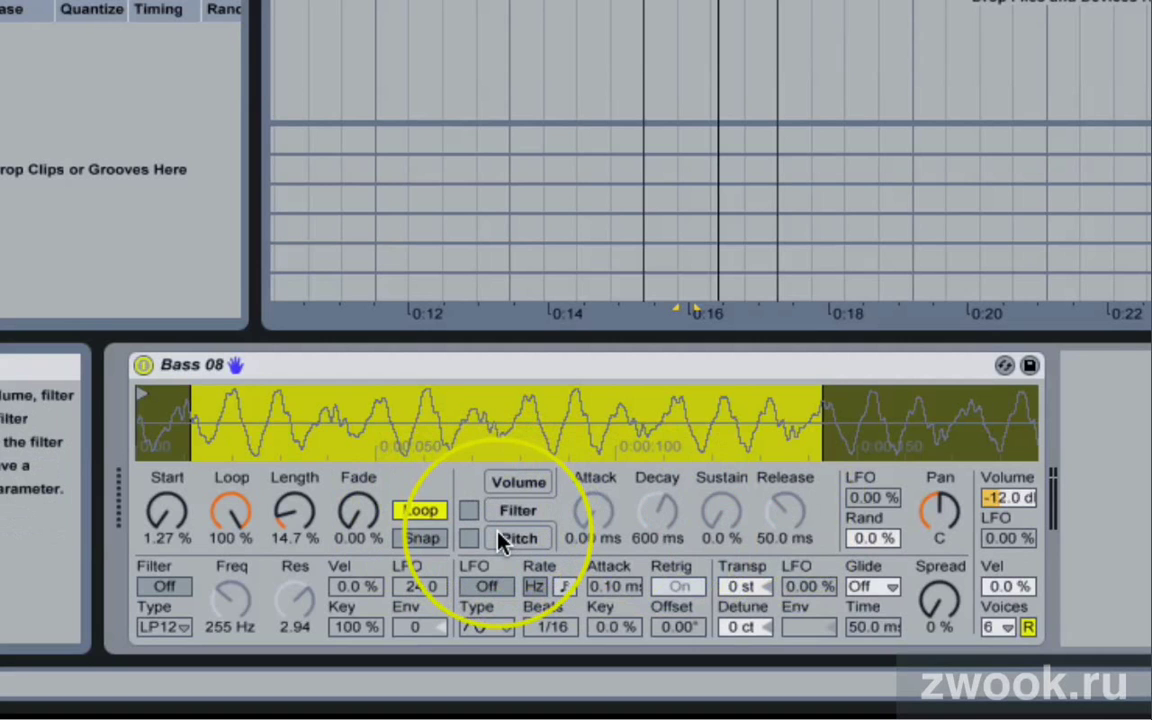
click(533, 486)
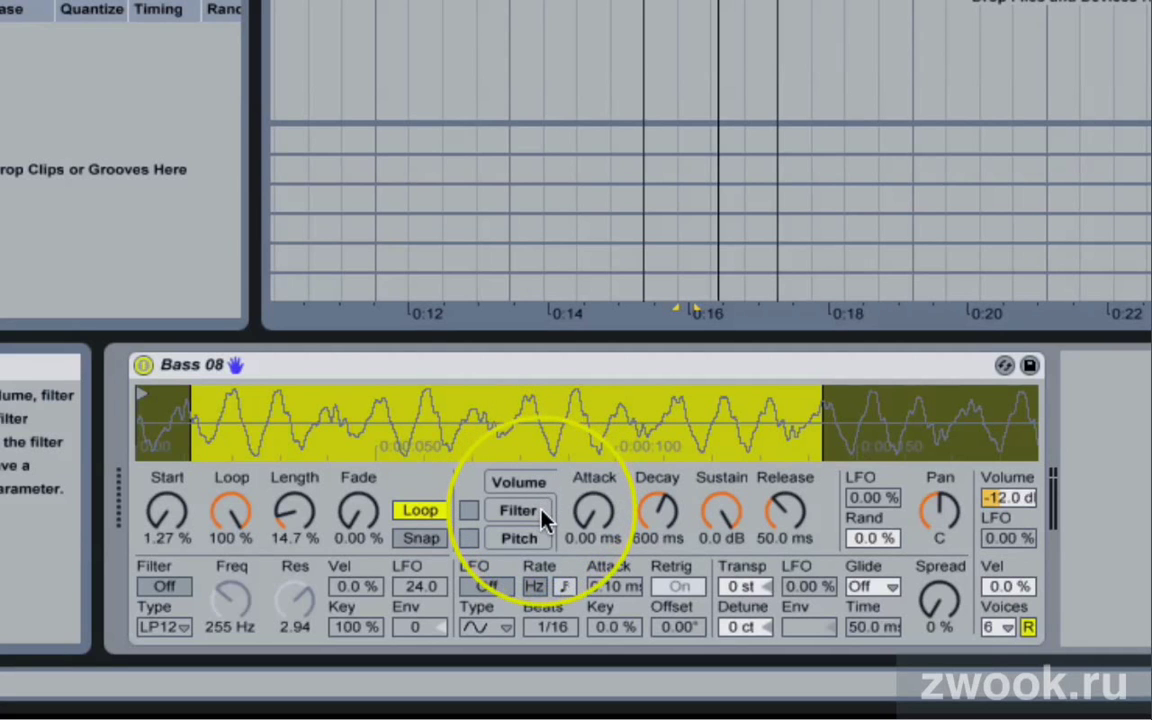
click(537, 539)
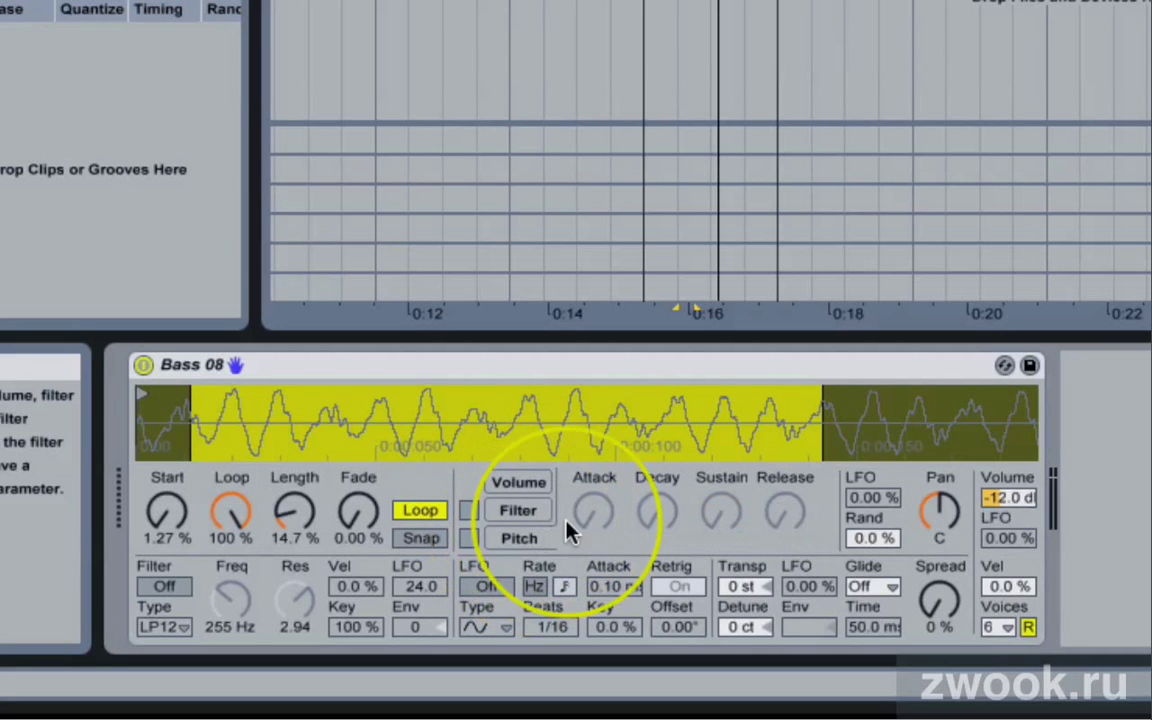
click(468, 539)
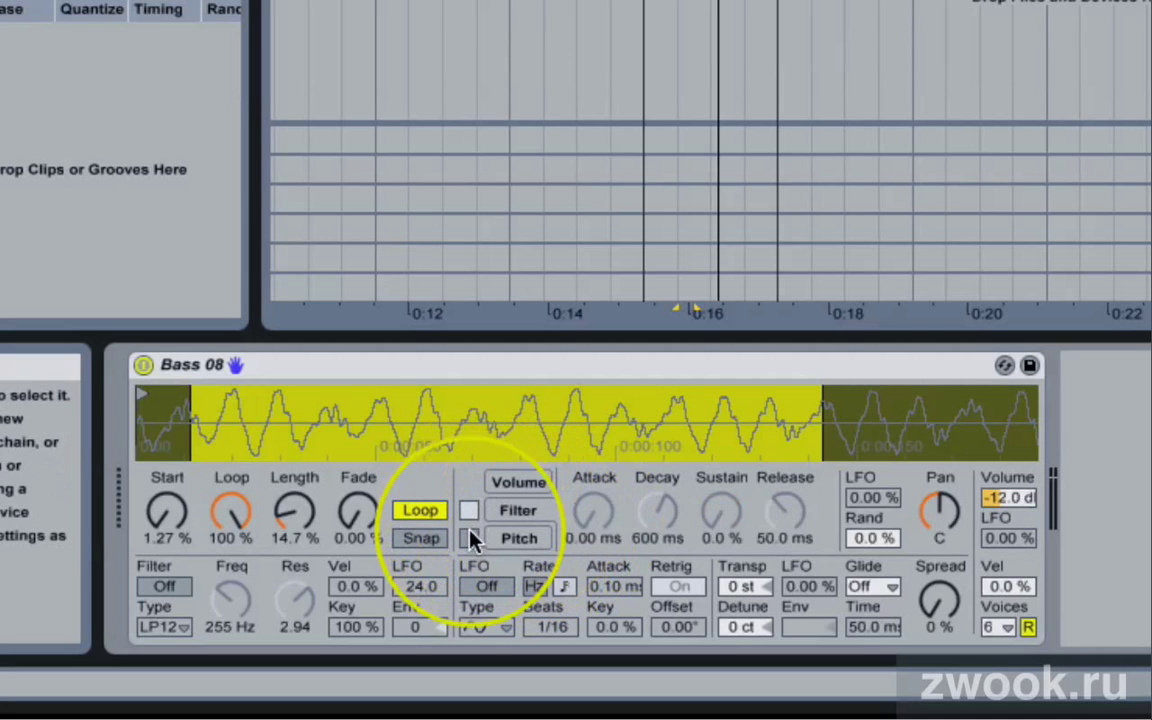
click(468, 538)
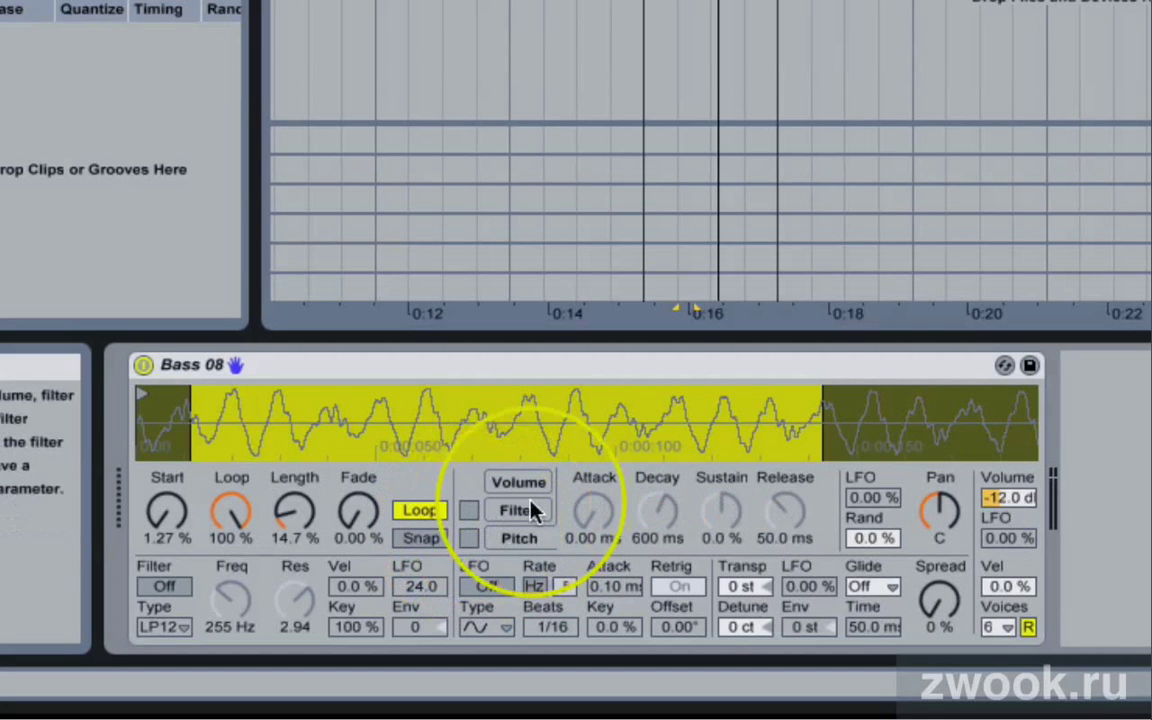
Show the volume envelope and set its decay to 832 ms, keeping the loop amount at 100 %.
click(533, 484)
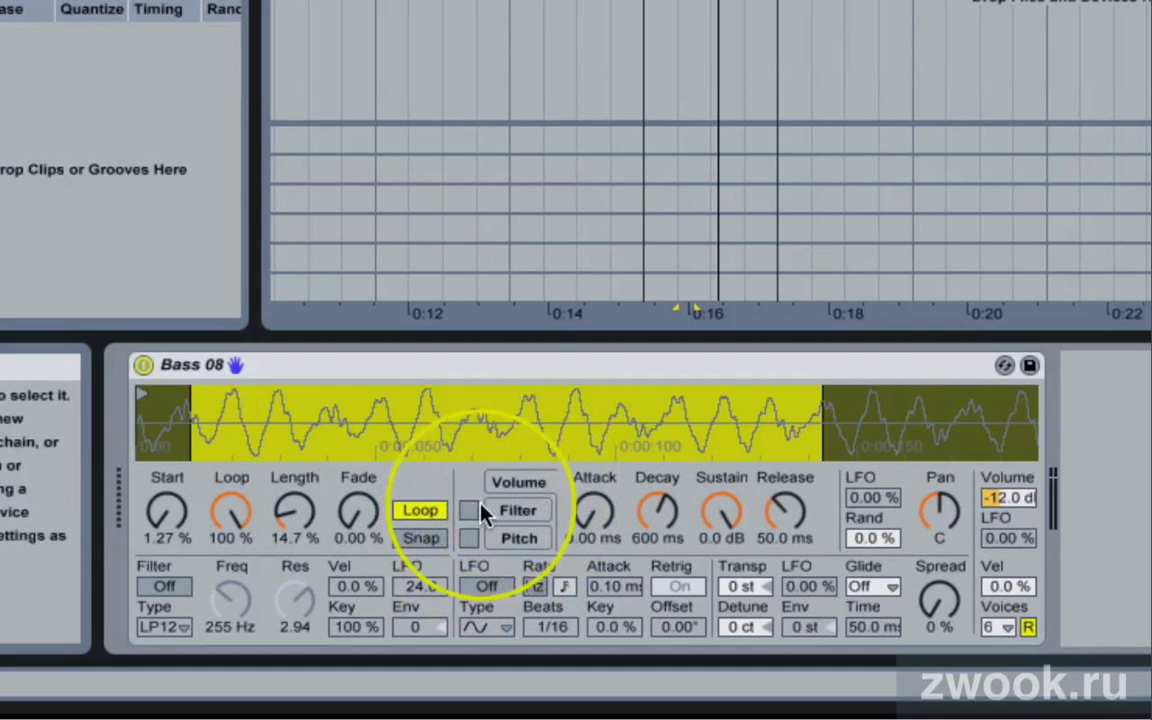
drag(596, 521, 658, 498)
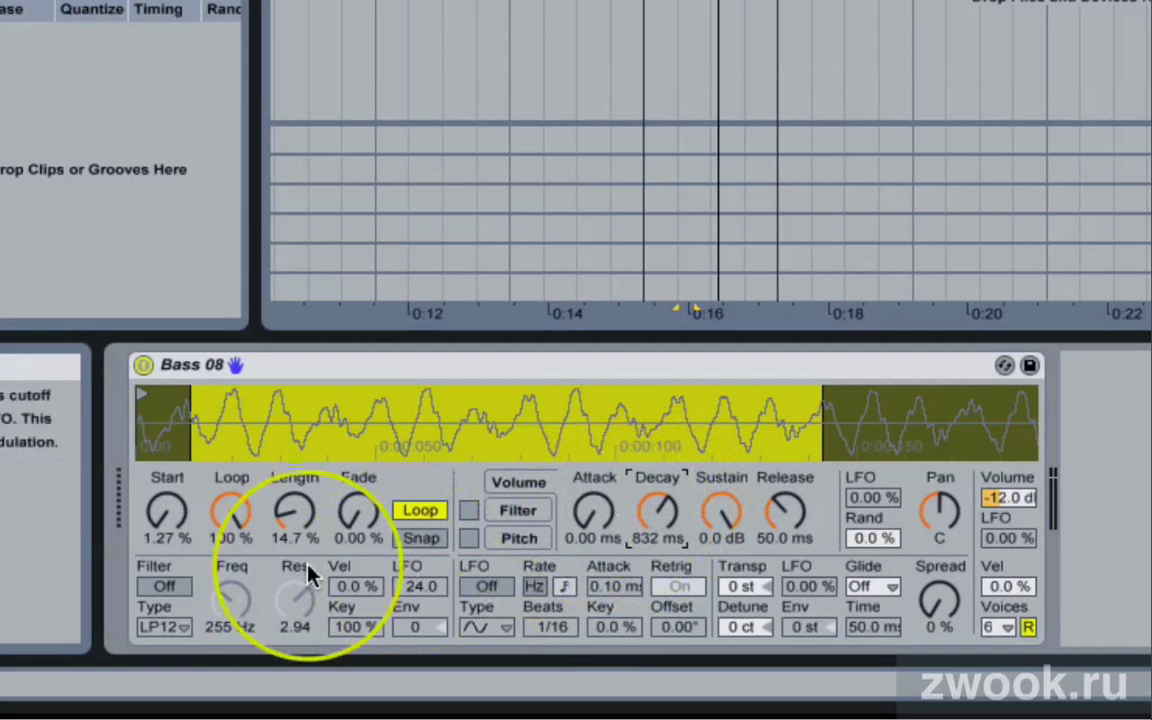
drag(231, 511, 234, 511)
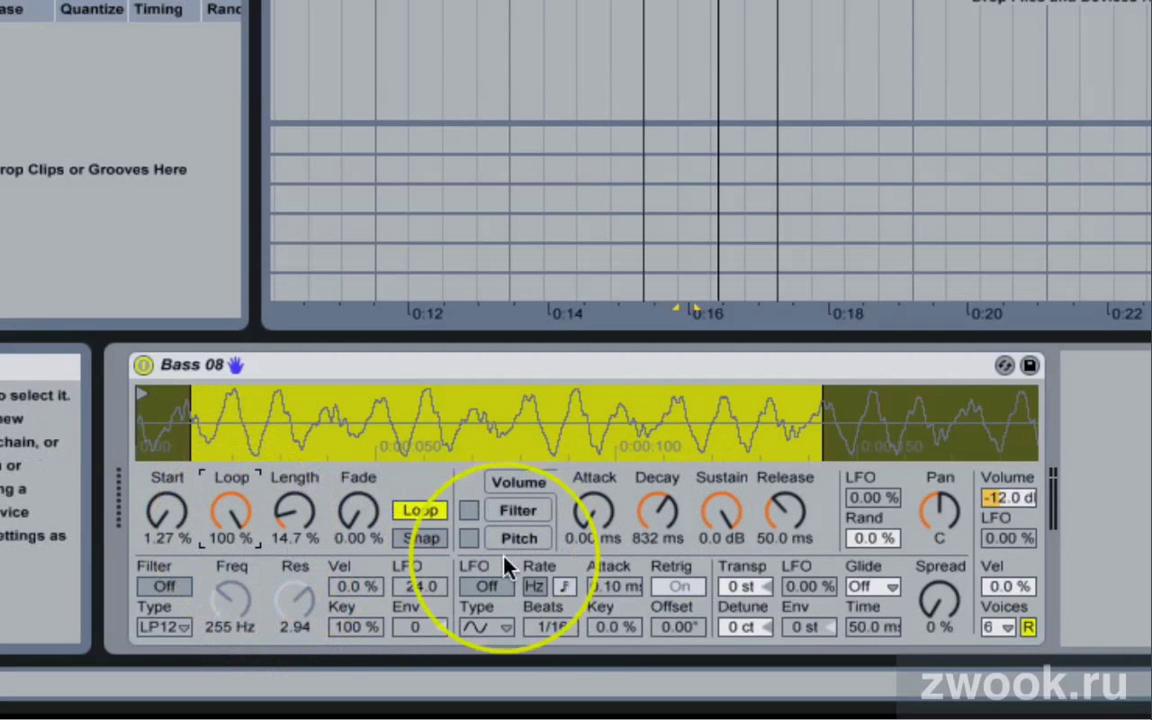
Turn on the filter as LP12 with its frequency at 608 Hz and resonance at 1.51.
click(167, 587)
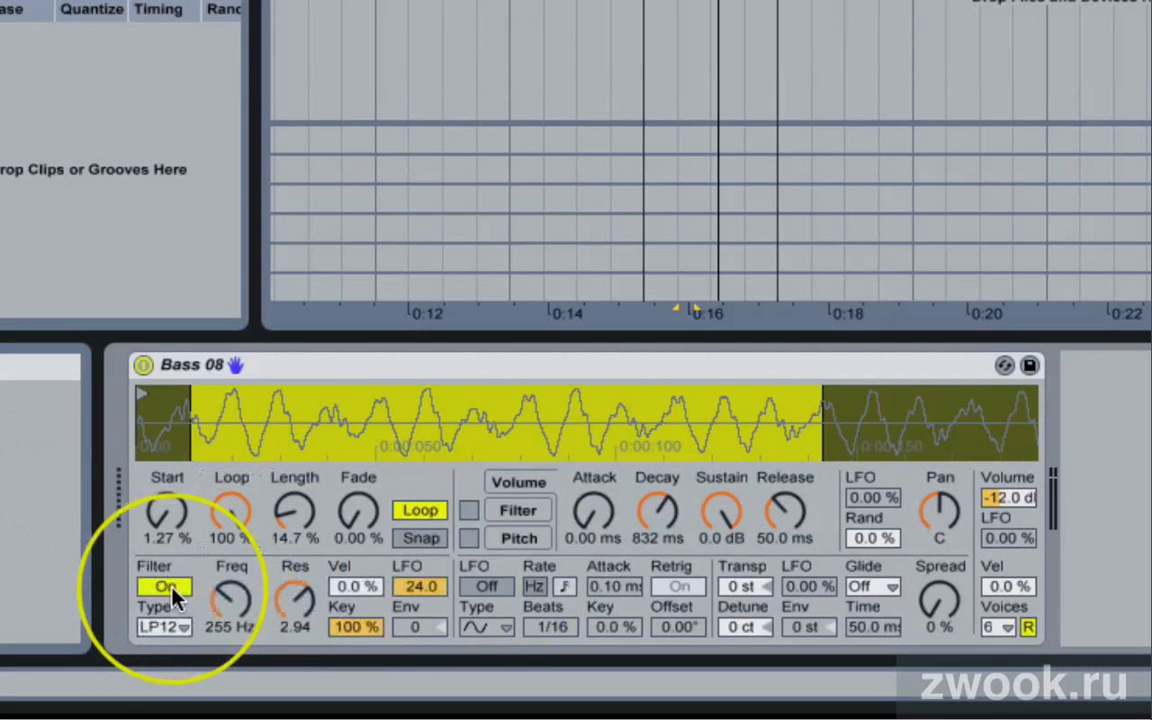
click(228, 600)
mouse_move(228, 600)
mouse_down()
mouse_move(228, 568)
mouse_move(212, 612)
mouse_up()
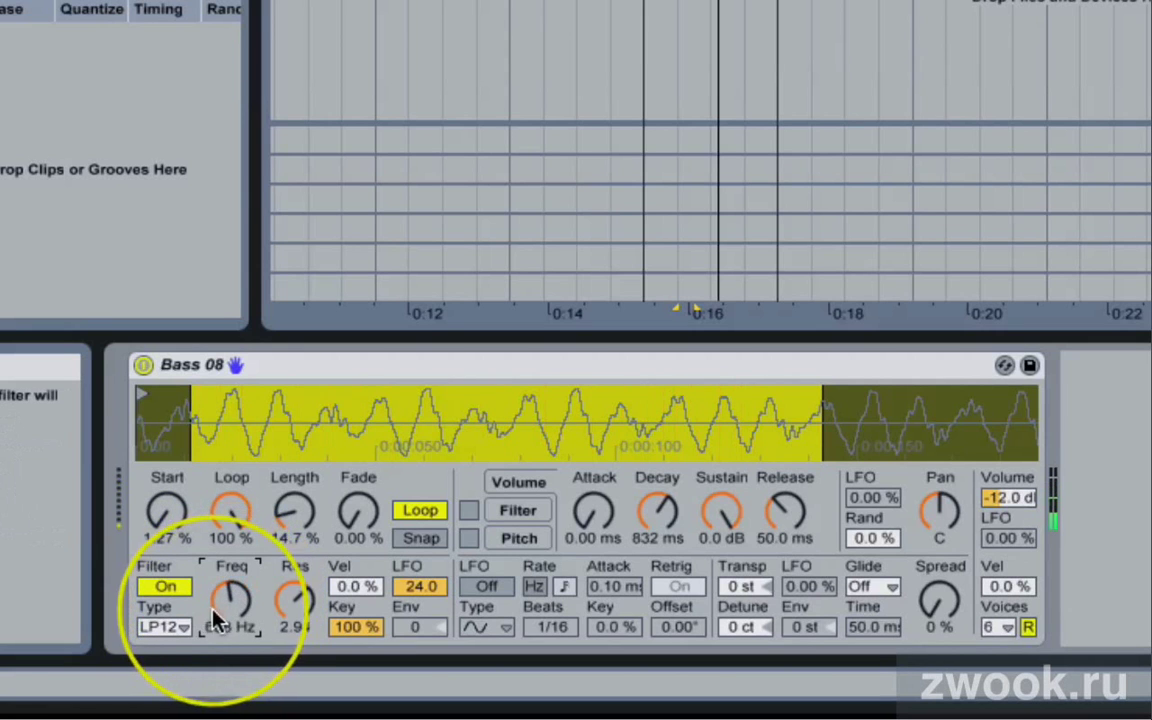
click(182, 627)
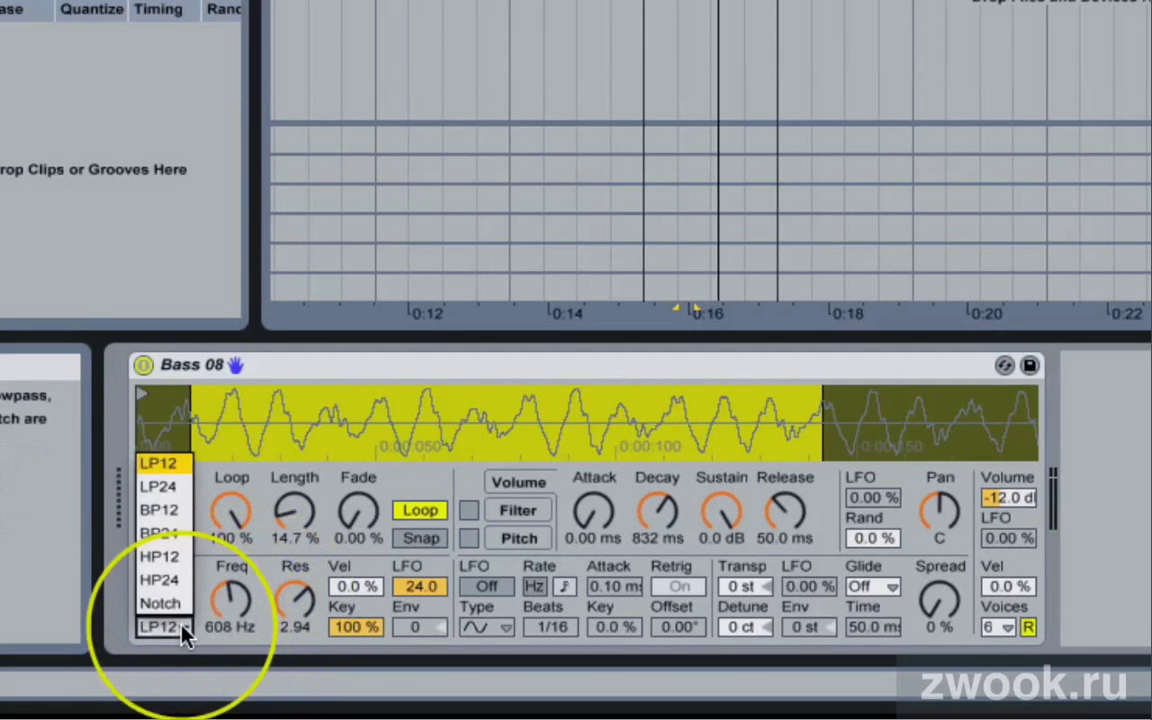
click(162, 464)
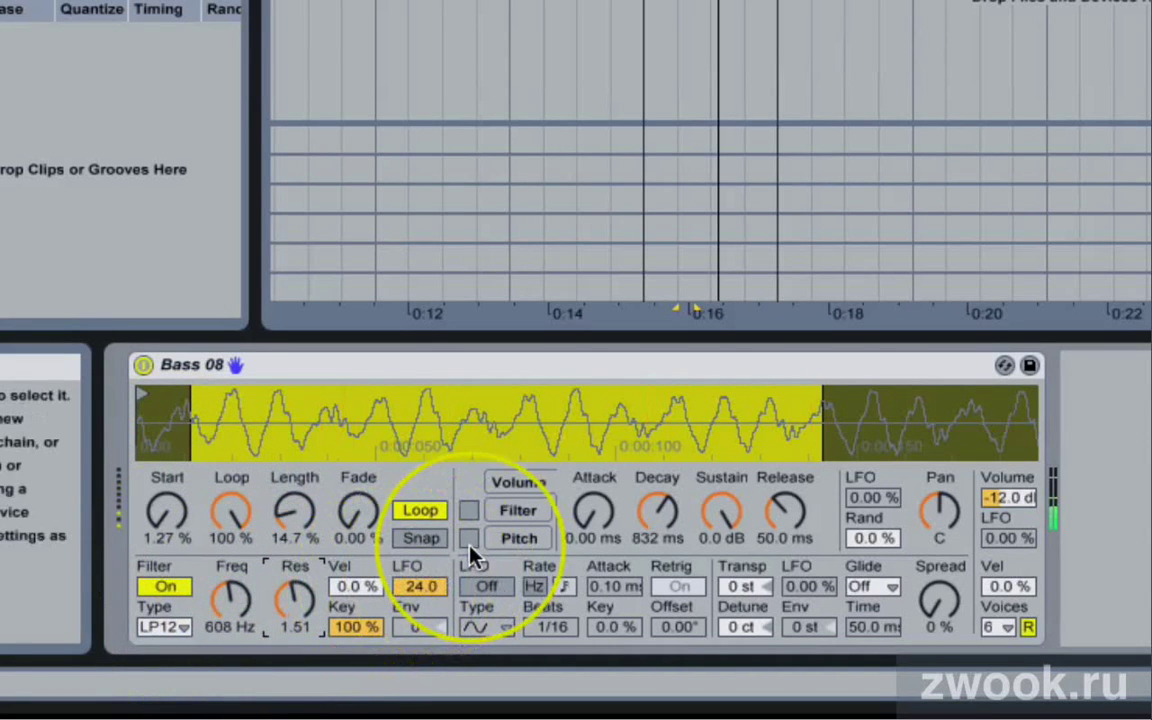
Try the filter frequency at 8.61 kHz, shorten the loop length to 1.59 %, and lower the frequency to 365 Hz.
drag(228, 598, 228, 570)
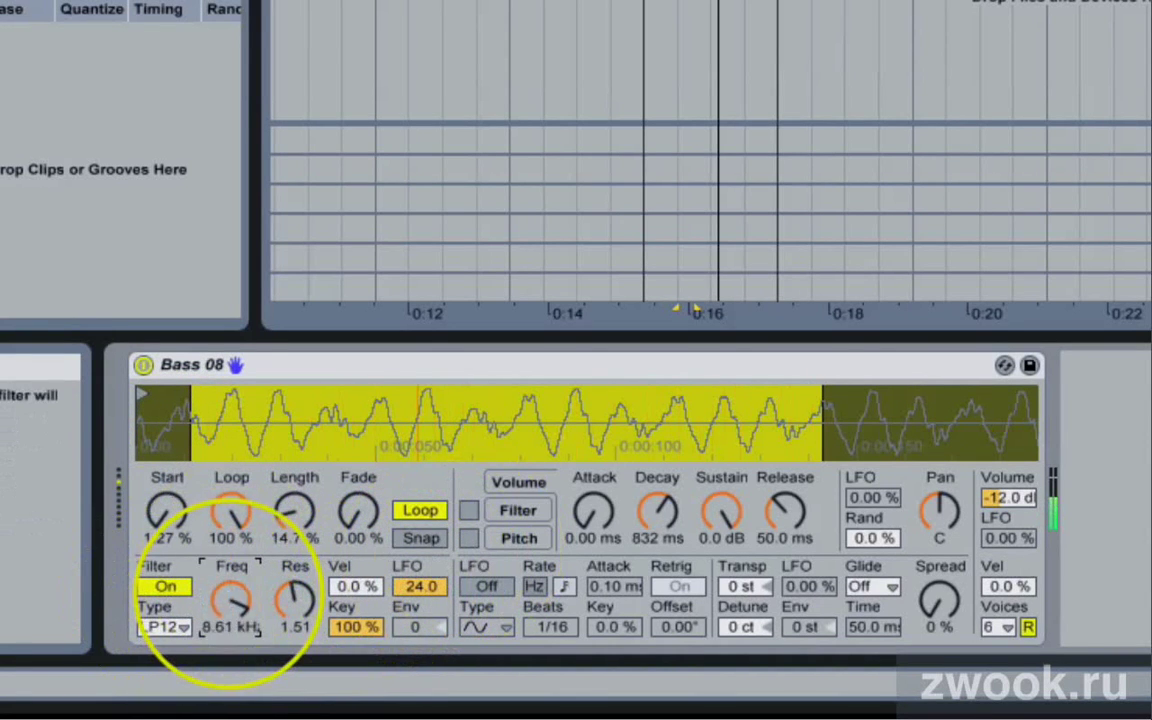
mouse_move(294, 508)
mouse_down()
mouse_move(294, 540)
mouse_move(294, 518)
mouse_move(294, 530)
mouse_up()
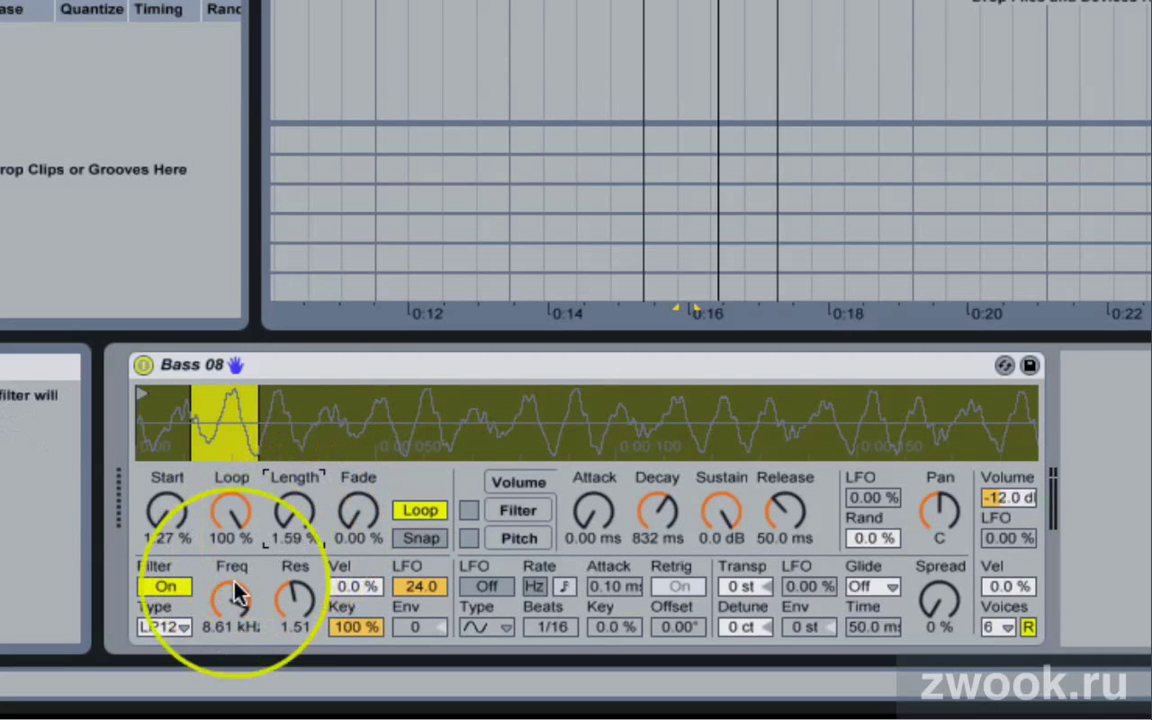
drag(234, 600, 232, 648)
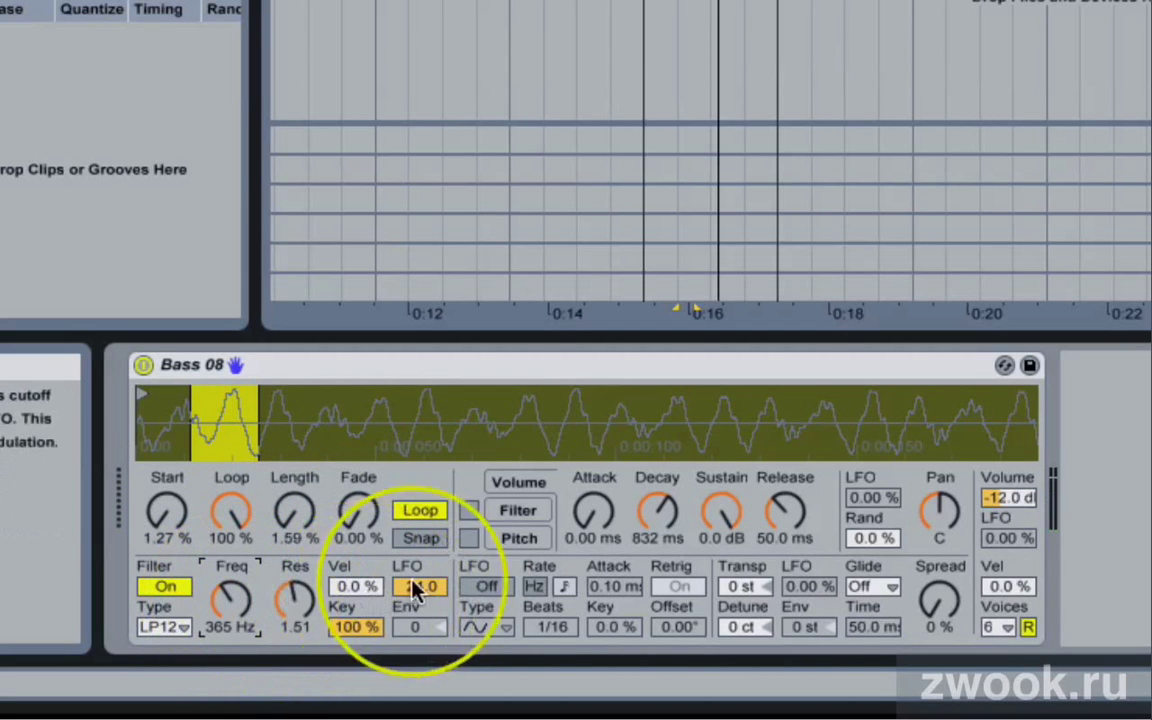
Set the filter's LFO amount to 0.00 and enable the filter envelope with an envelope amount of about 72.
drag(421, 588, 422, 605)
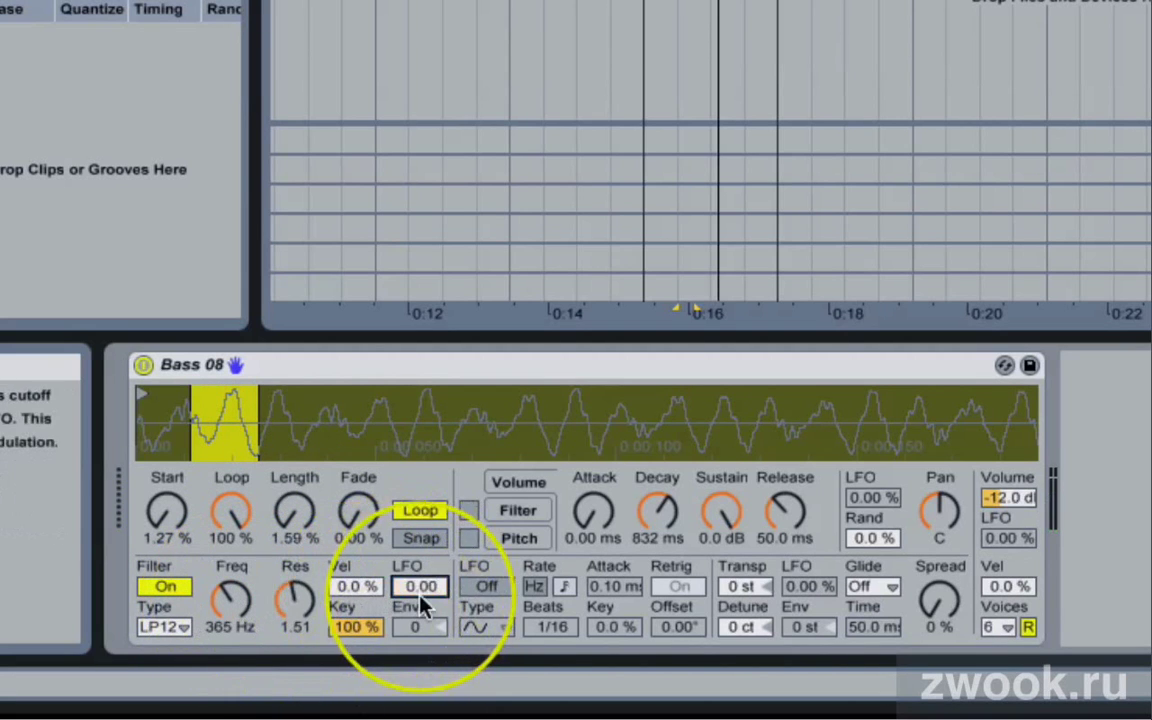
click(515, 511)
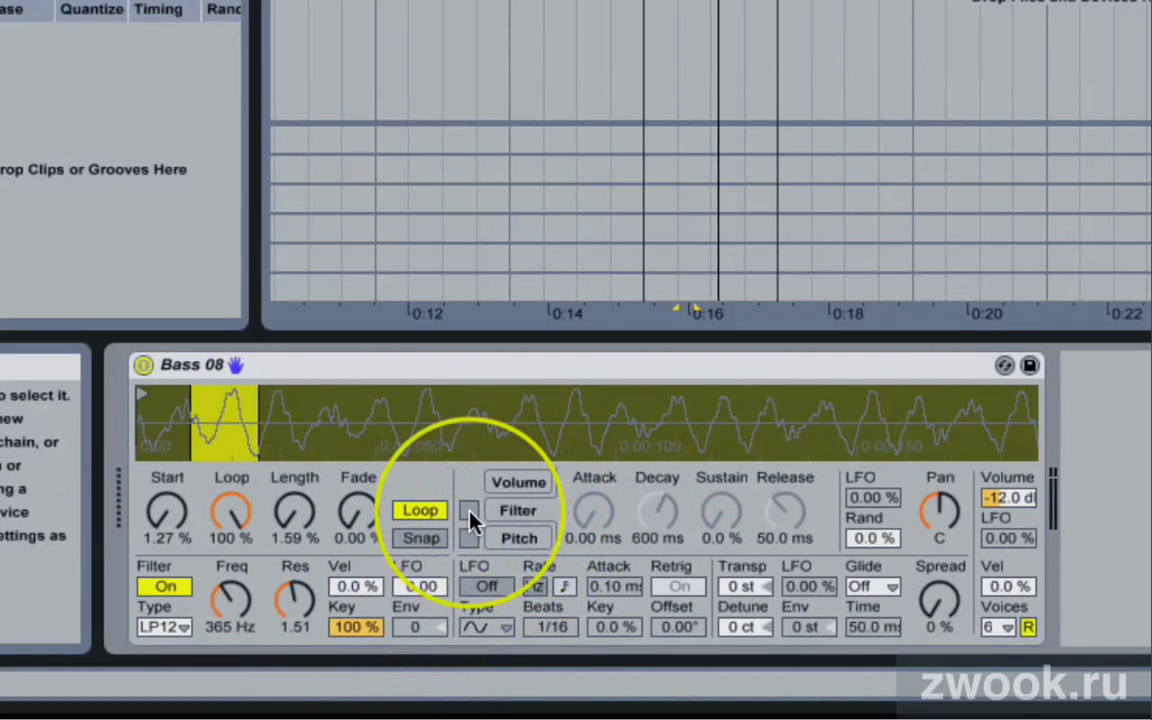
click(469, 512)
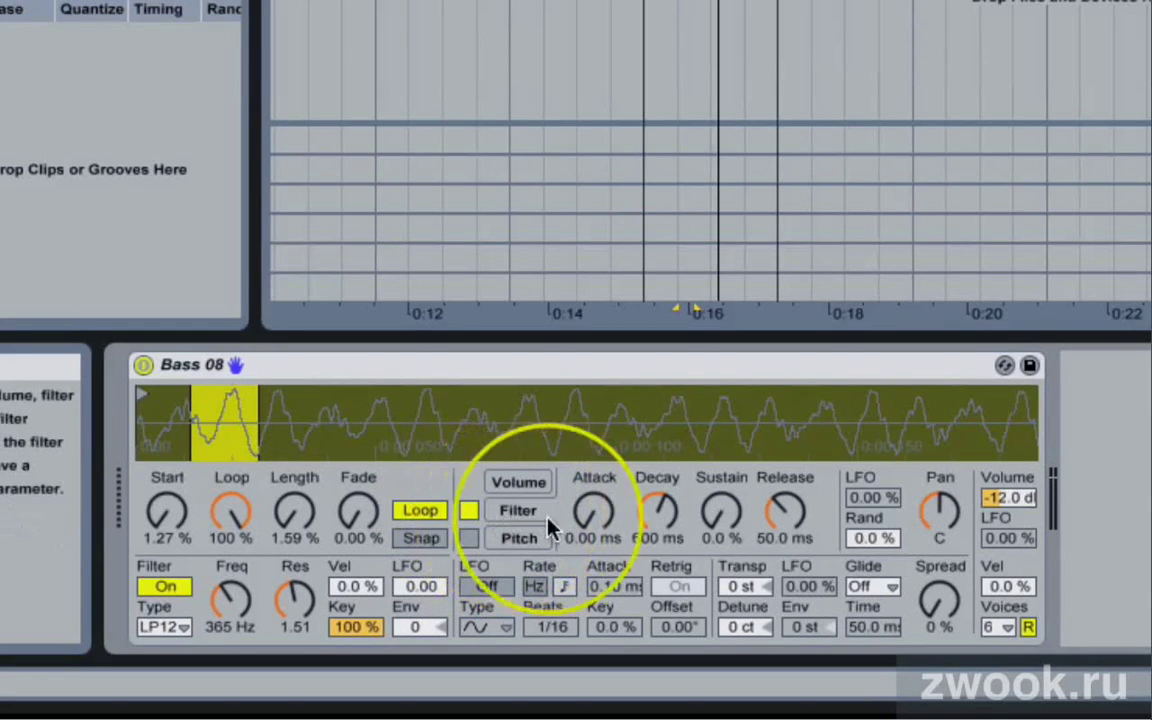
click(424, 628)
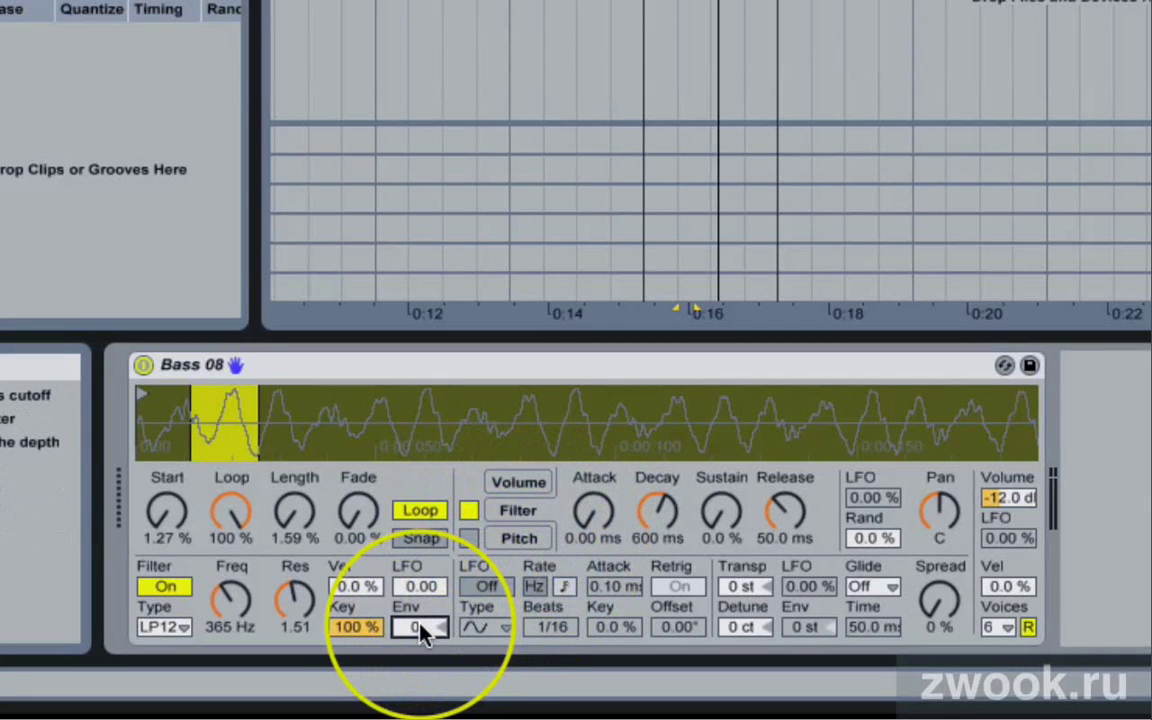
drag(420, 632, 420, 553)
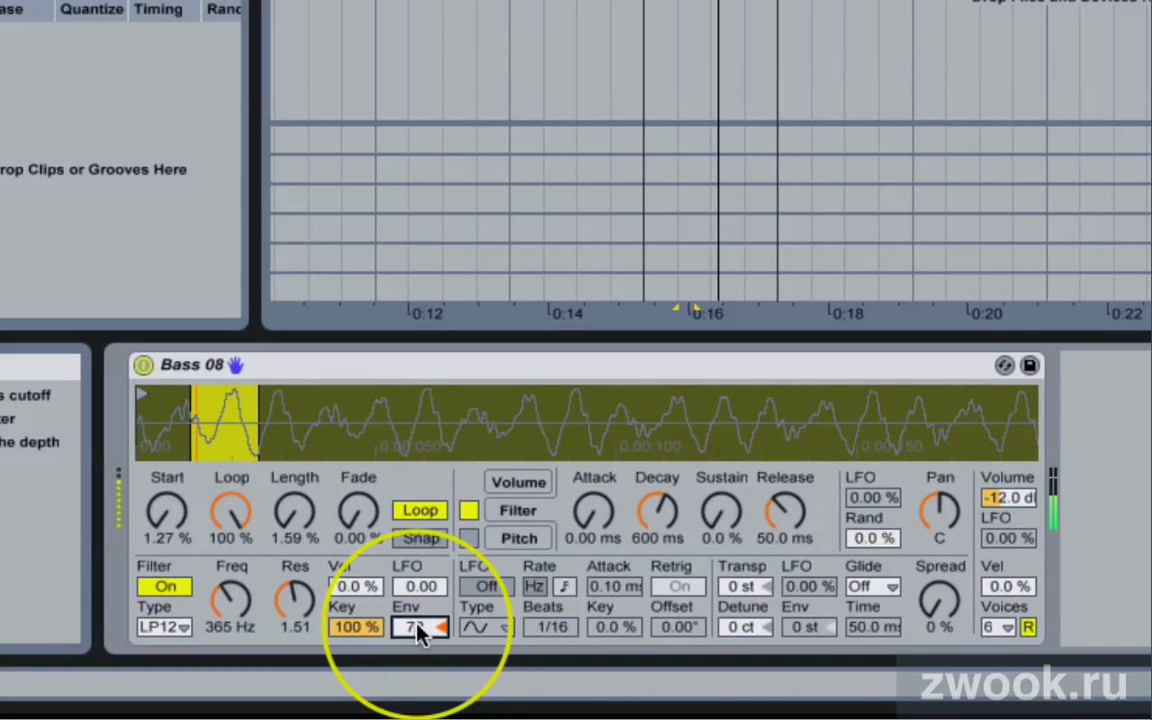
Try a filter envelope amount of -72, return it to 72, and set the filter envelope decay to 537 ms.
drag(420, 632, 420, 719)
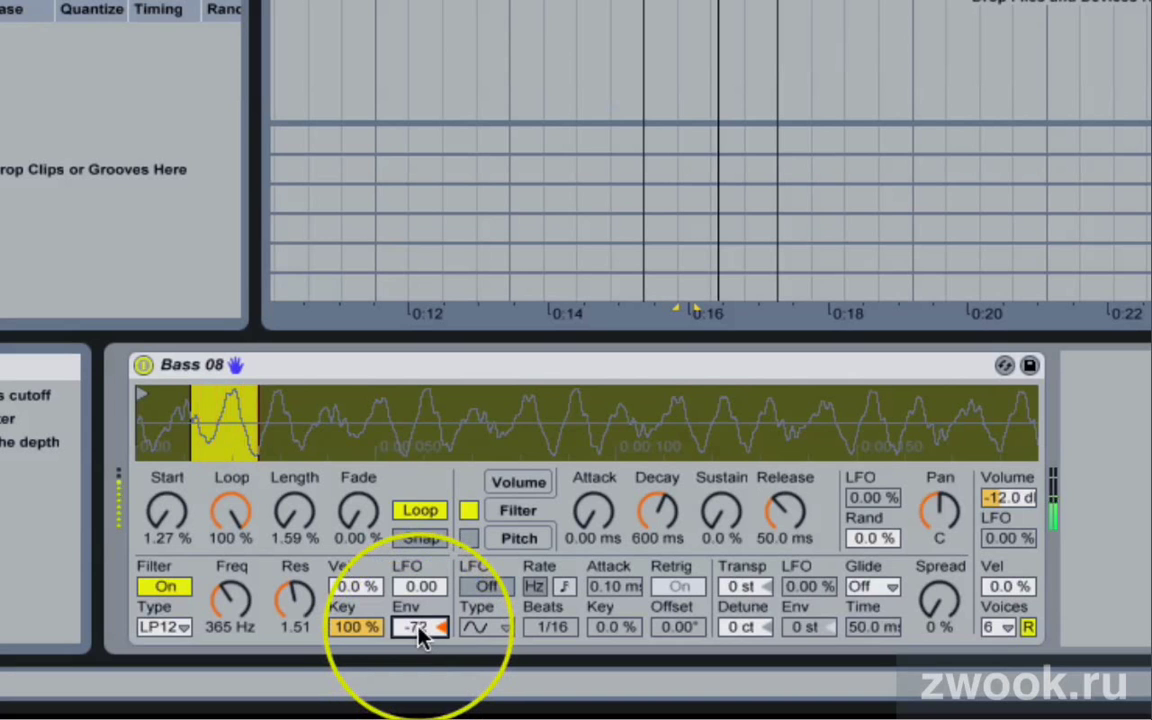
drag(424, 632, 424, 544)
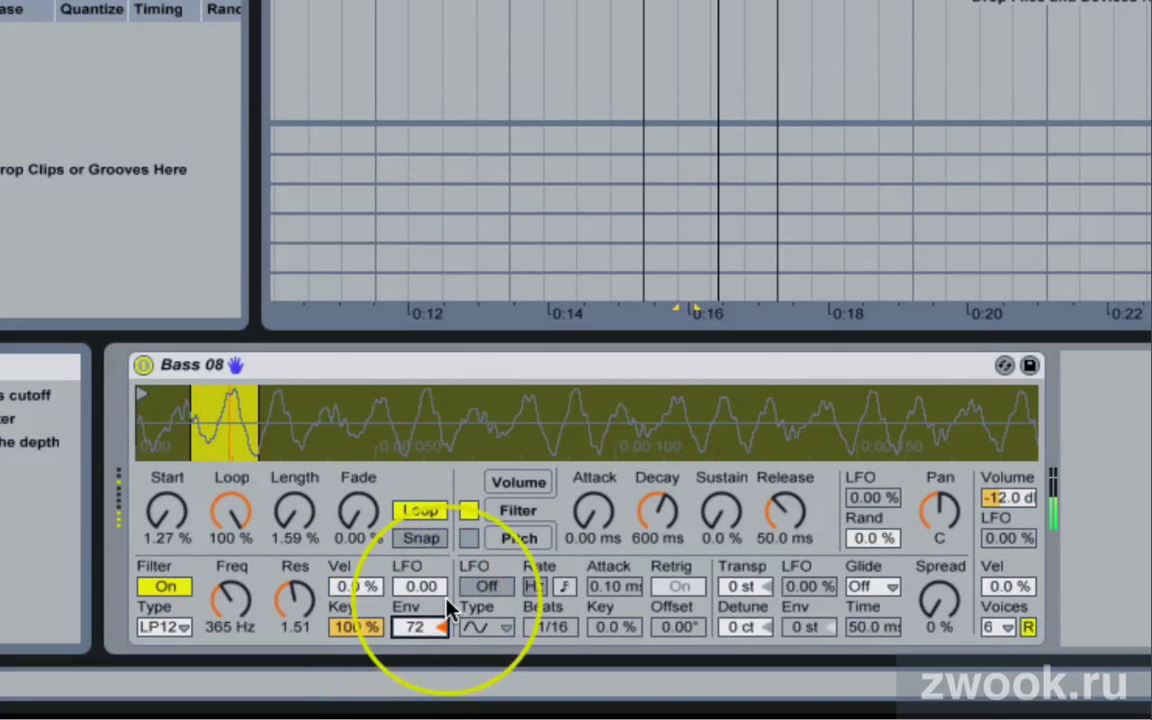
mouse_move(658, 490)
mouse_down()
mouse_move(658, 400)
mouse_move(658, 490)
mouse_move(658, 472)
mouse_up()
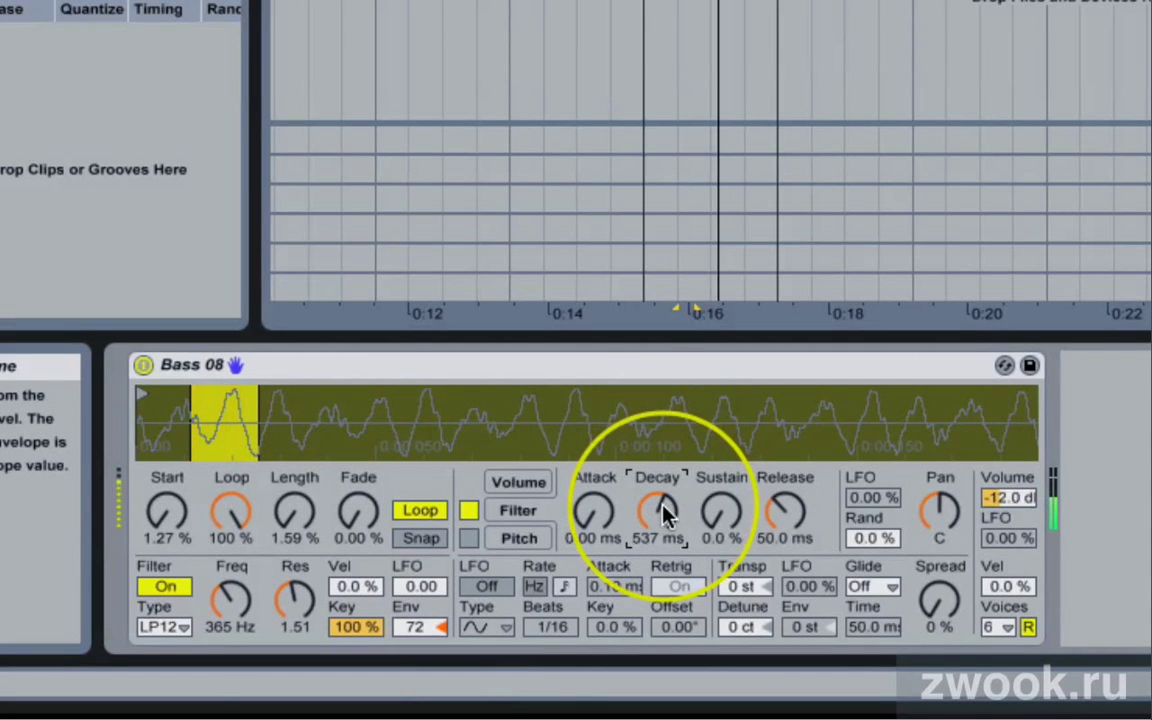
key(a)
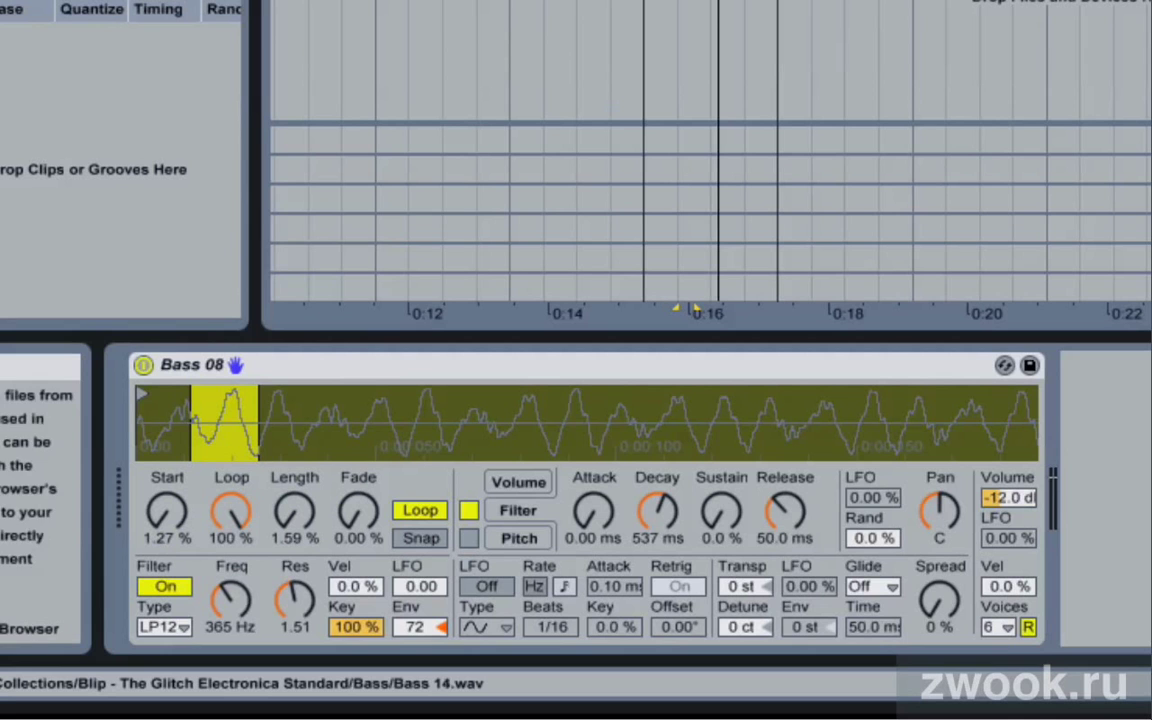
Try Bass 13 as the Simpler sample with the transposition at +20 st.
drag(10, 200, 257, 432)
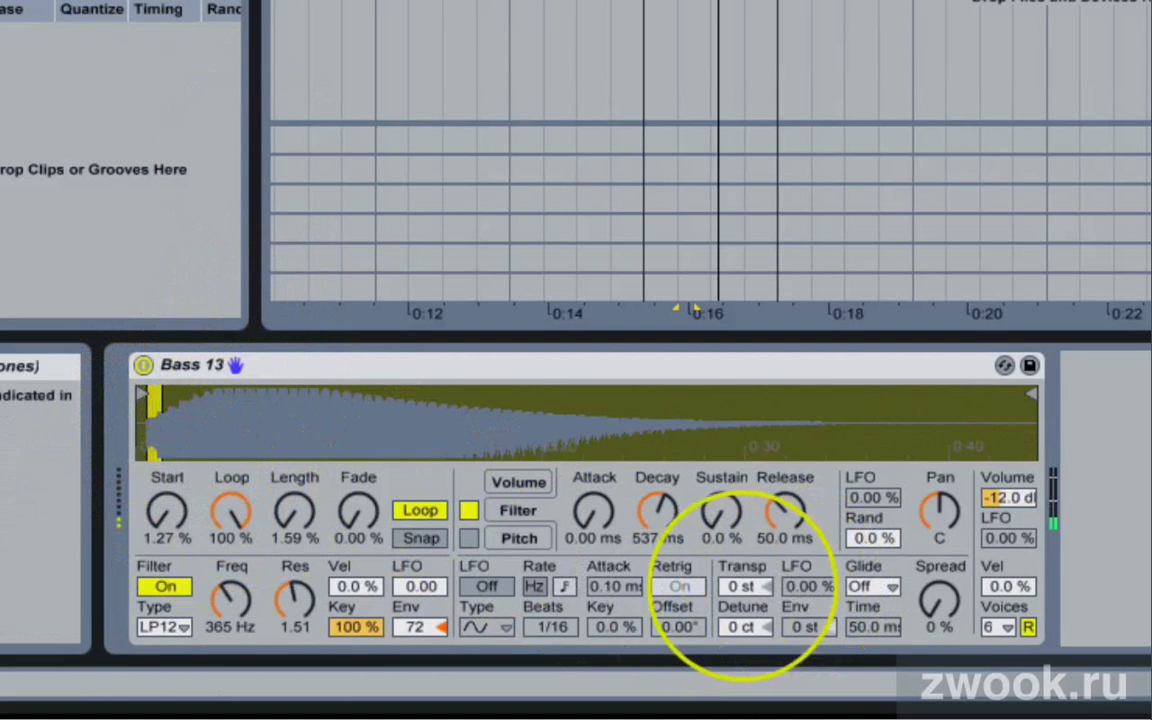
drag(742, 586, 742, 530)
drag(742, 586, 742, 578)
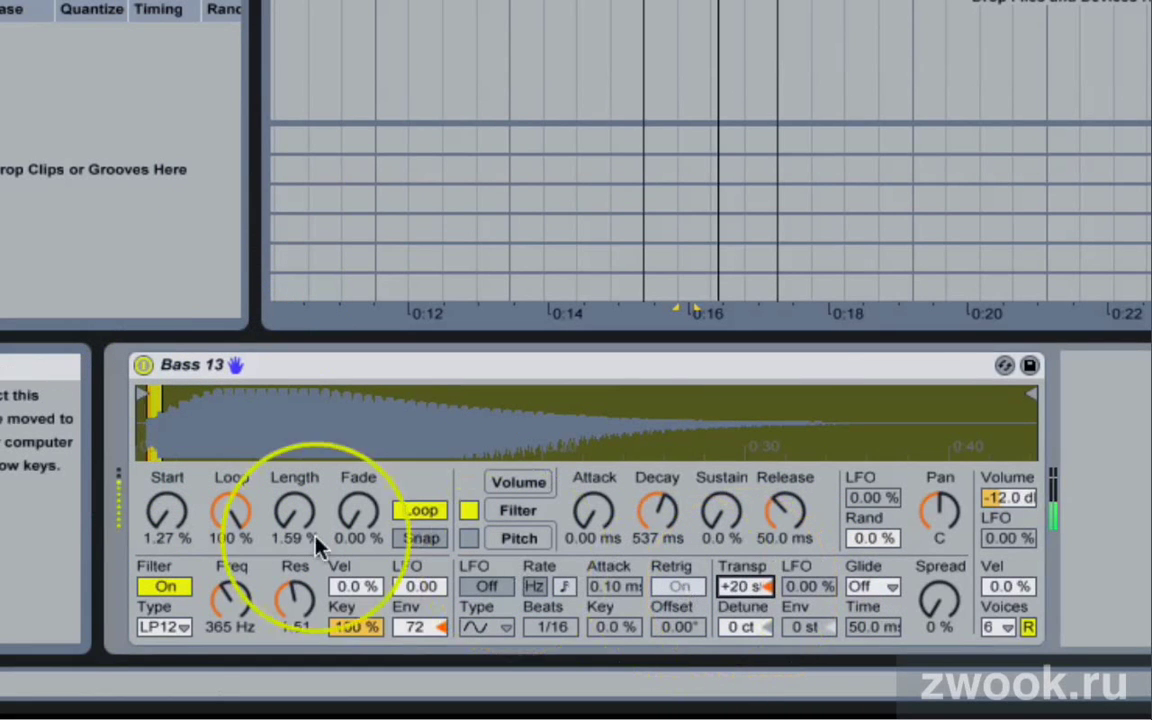
Load the Bass 11 sample with the transposition at +11 st, and audition it with the filter envelope off and back on.
drag(293, 378, 212, 425)
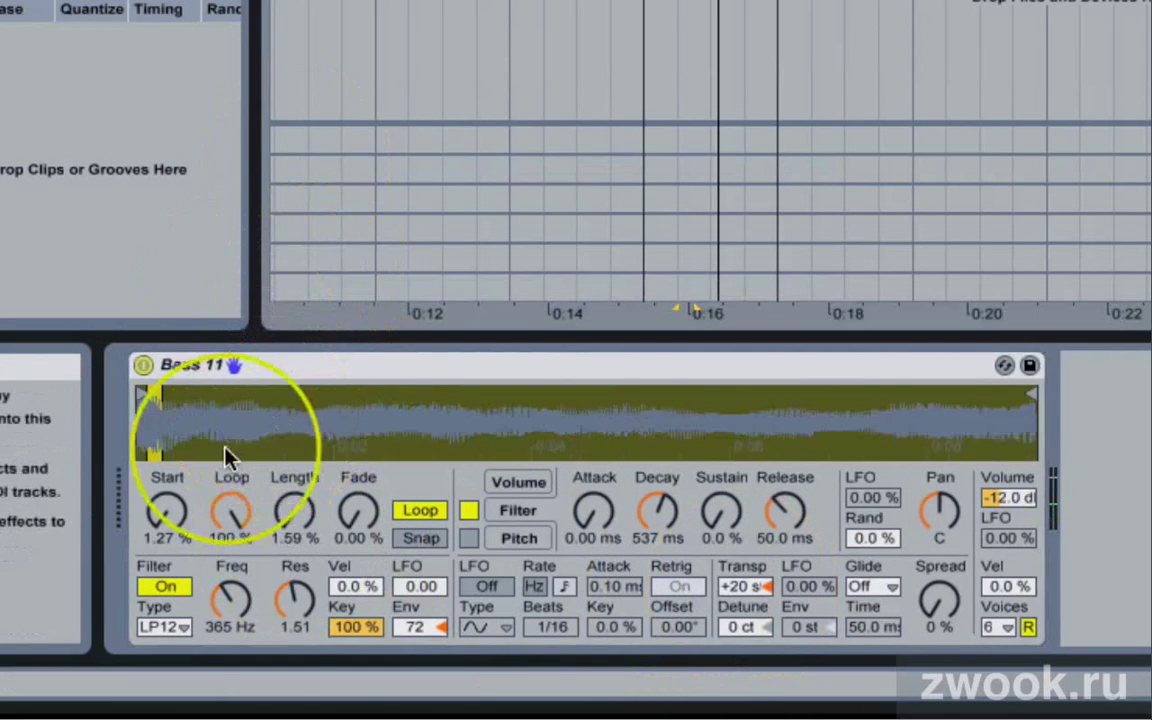
drag(740, 592, 736, 628)
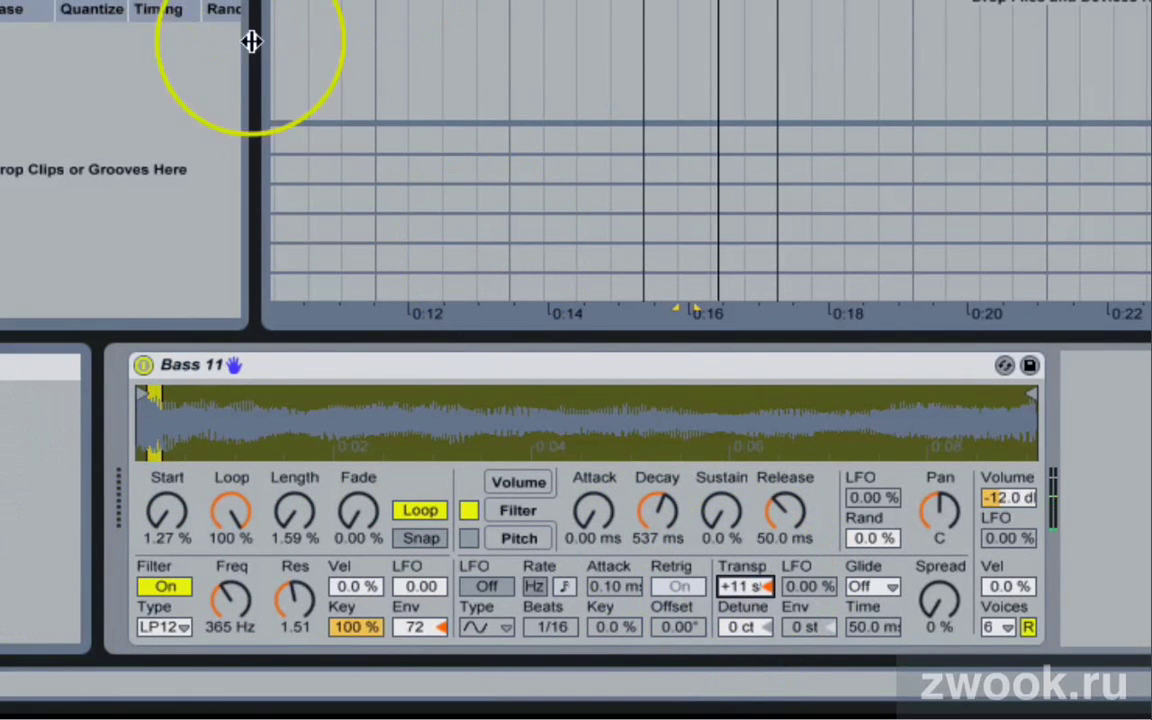
click(469, 510)
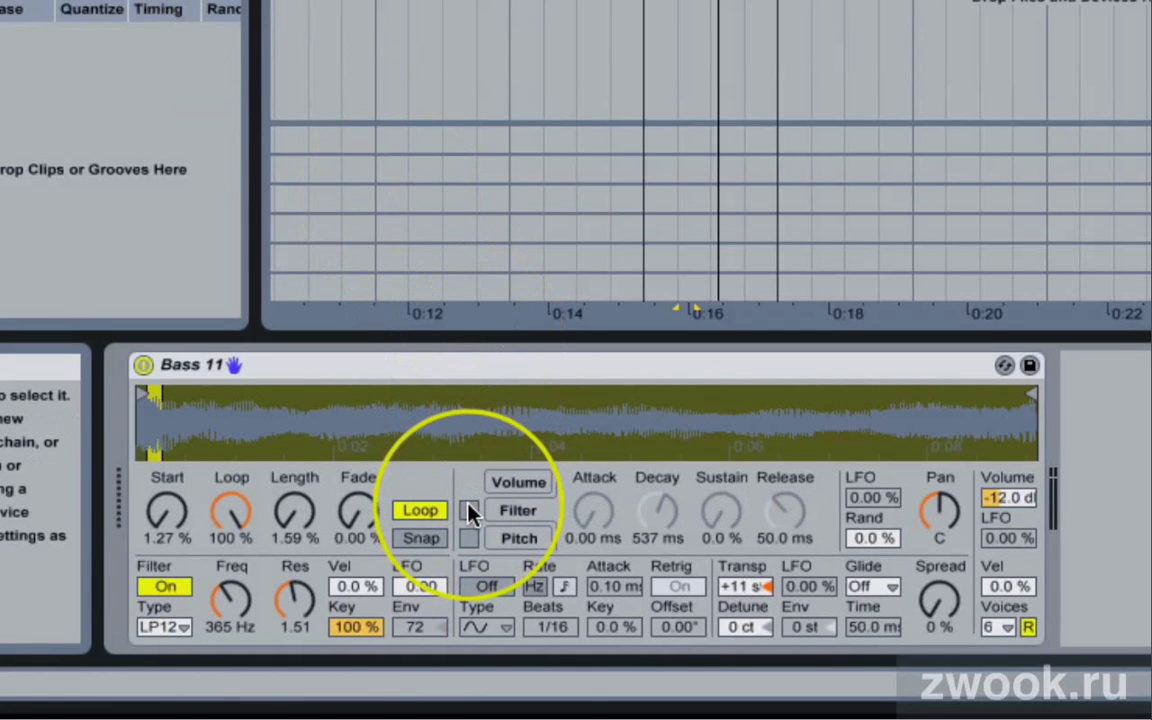
click(469, 511)
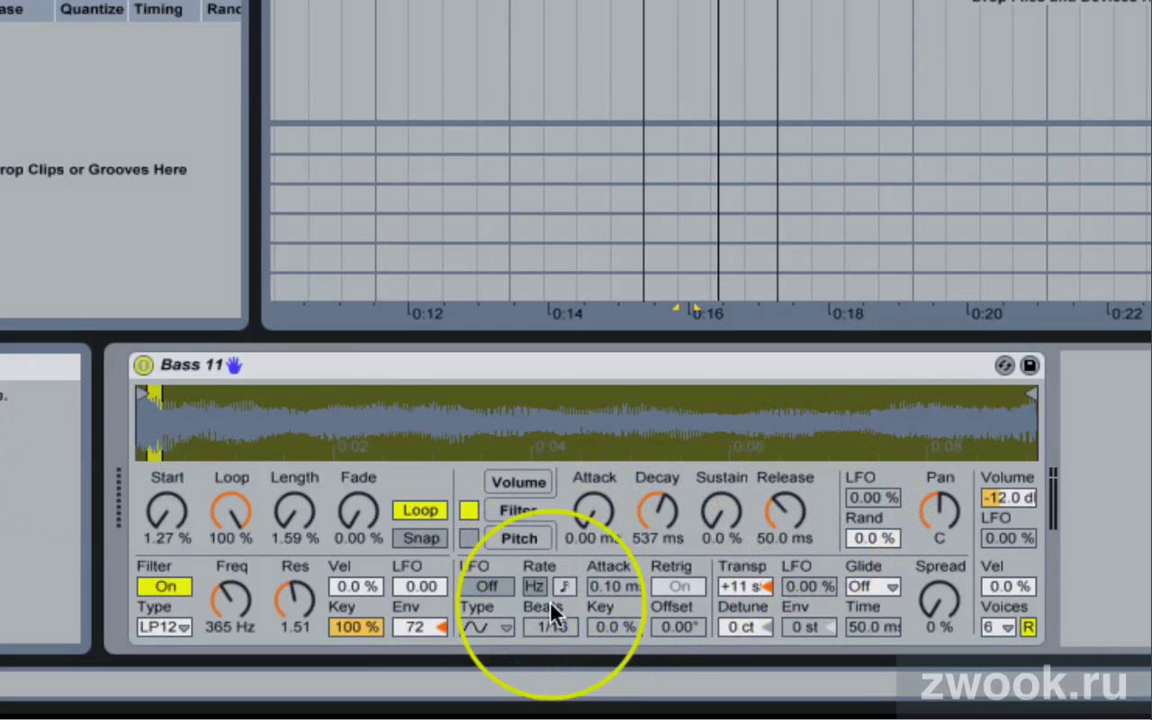
Switch Simpler's LFO on and off repeatedly to show which controls depend on it, leaving it on.
click(487, 586)
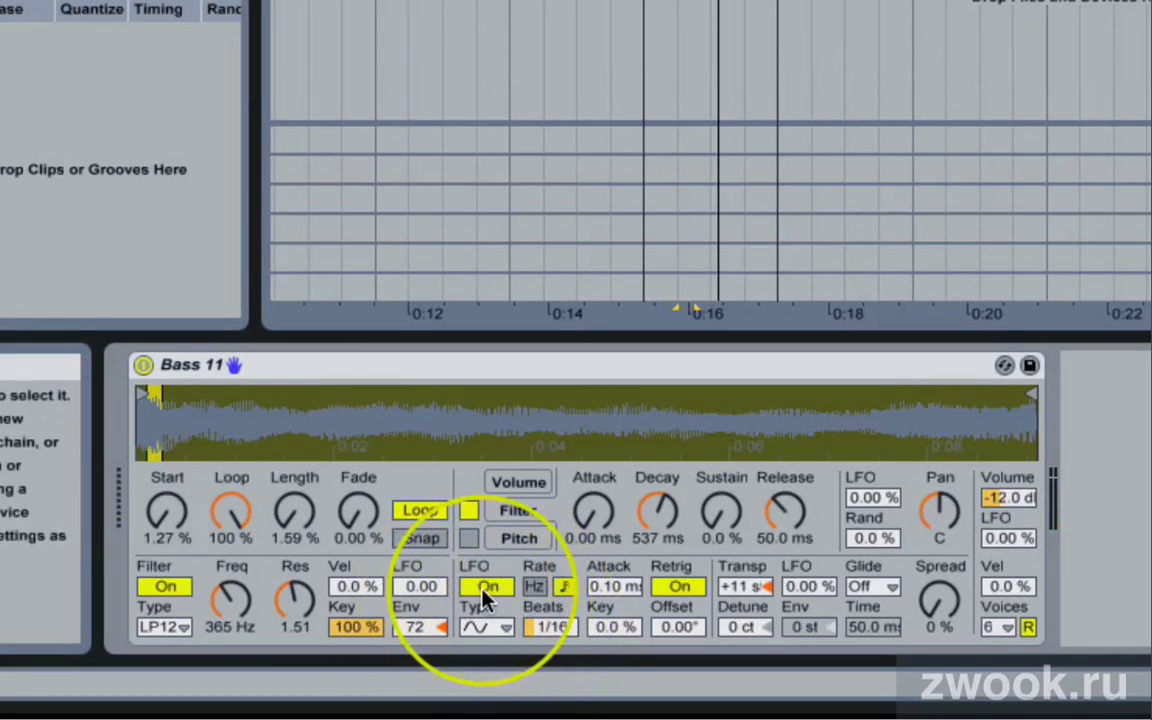
click(490, 588)
click(497, 590)
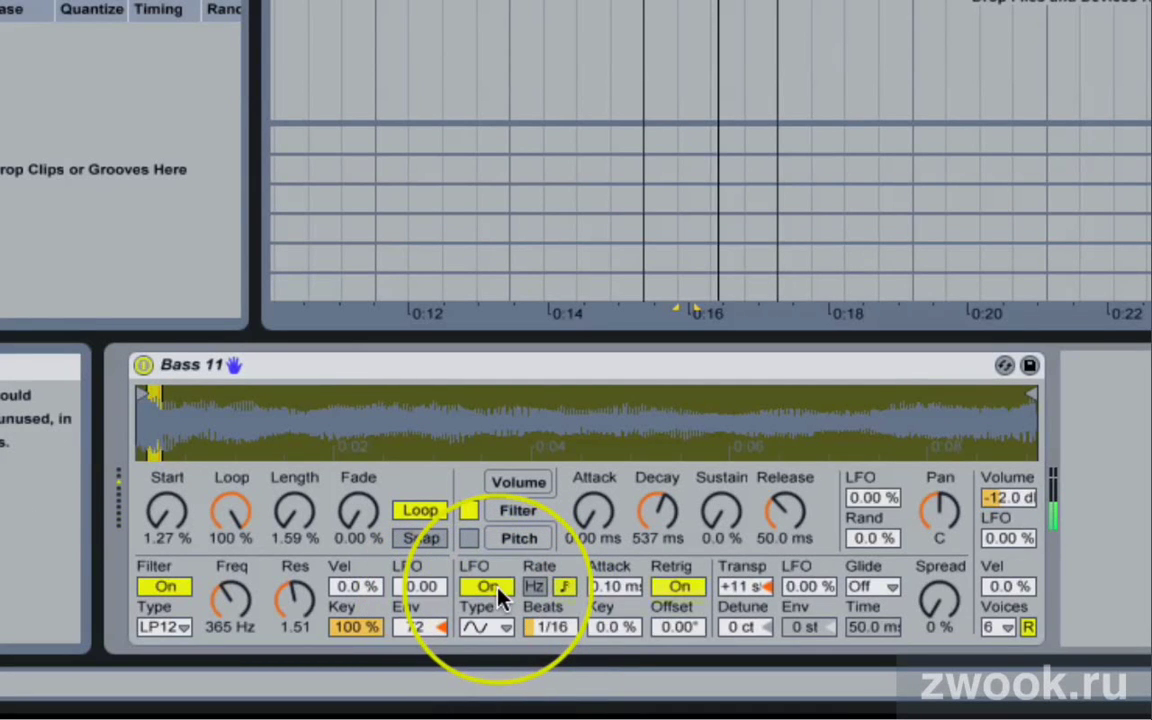
click(500, 592)
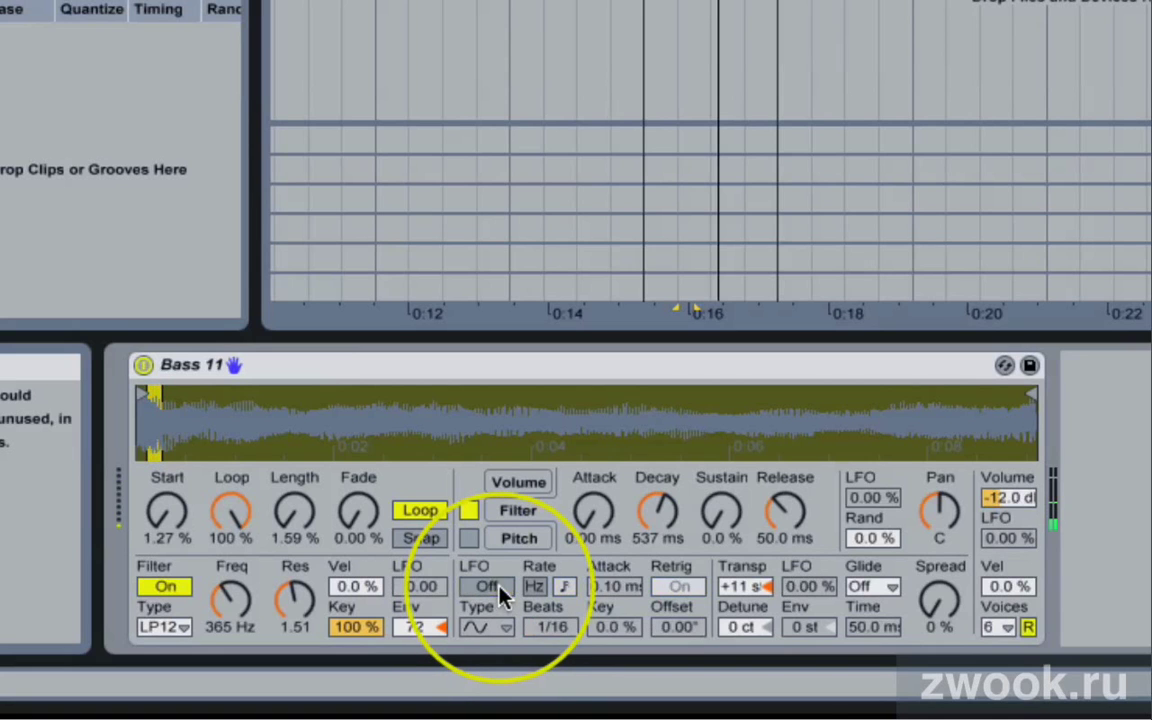
click(500, 590)
click(500, 590)
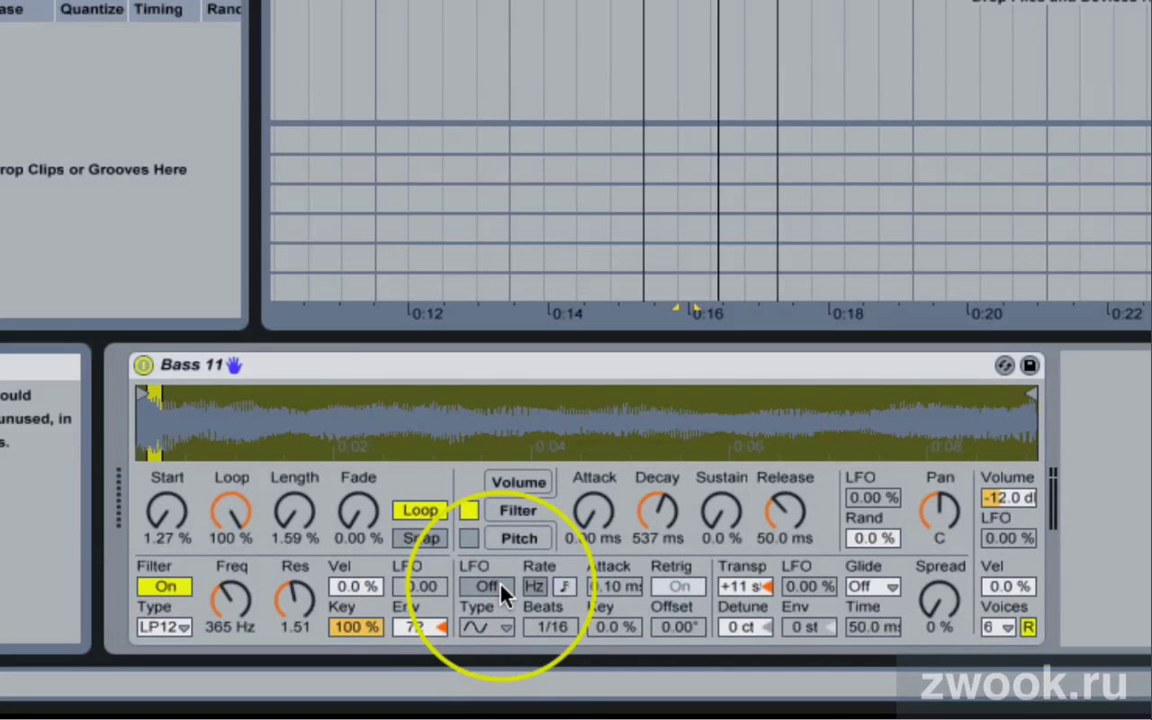
click(500, 590)
click(500, 590)
click(500, 590)
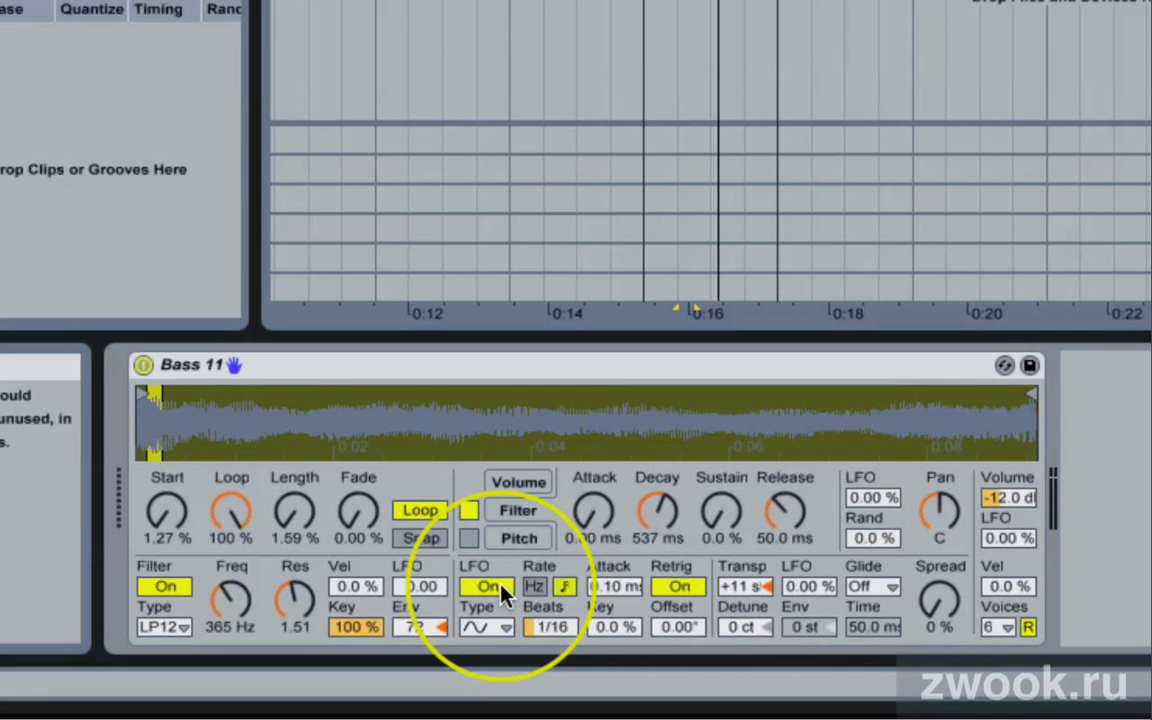
click(500, 590)
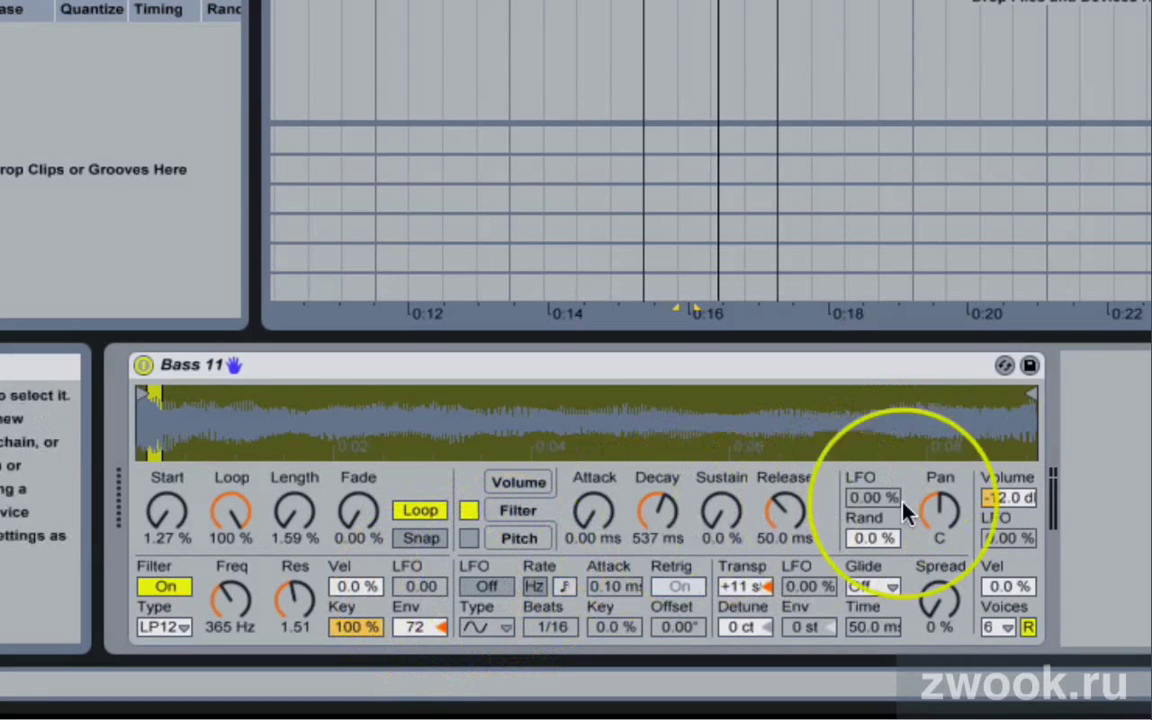
click(500, 592)
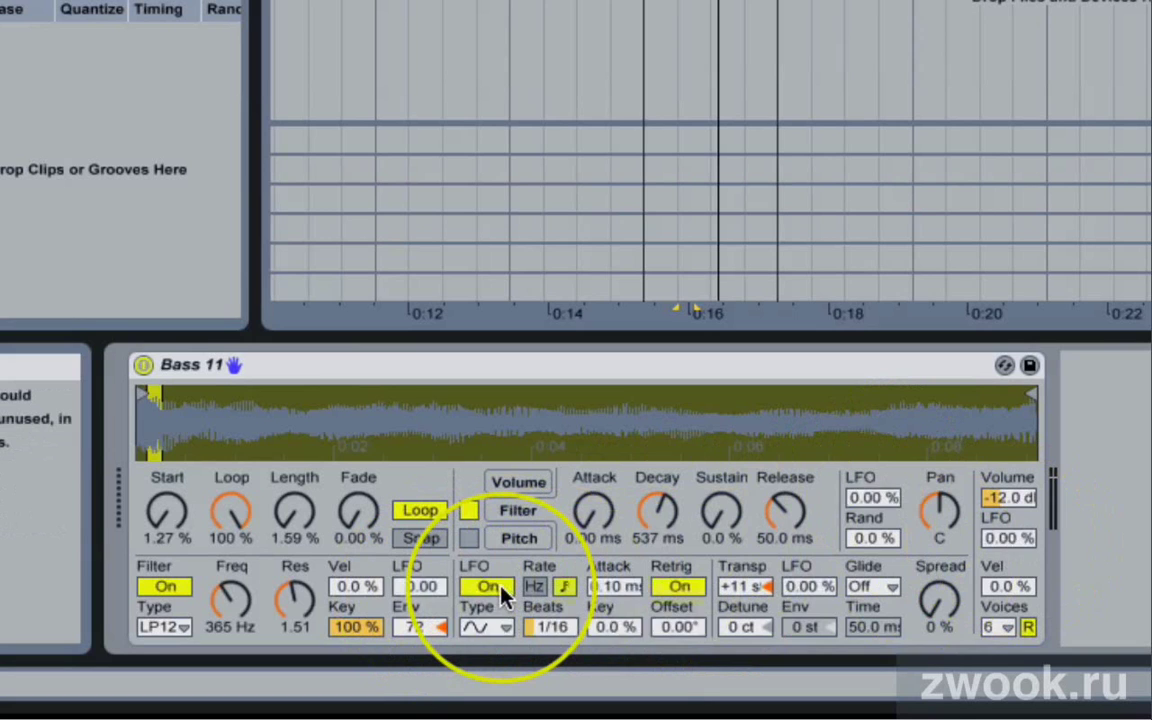
click(501, 588)
click(501, 588)
click(501, 588)
click(501, 588)
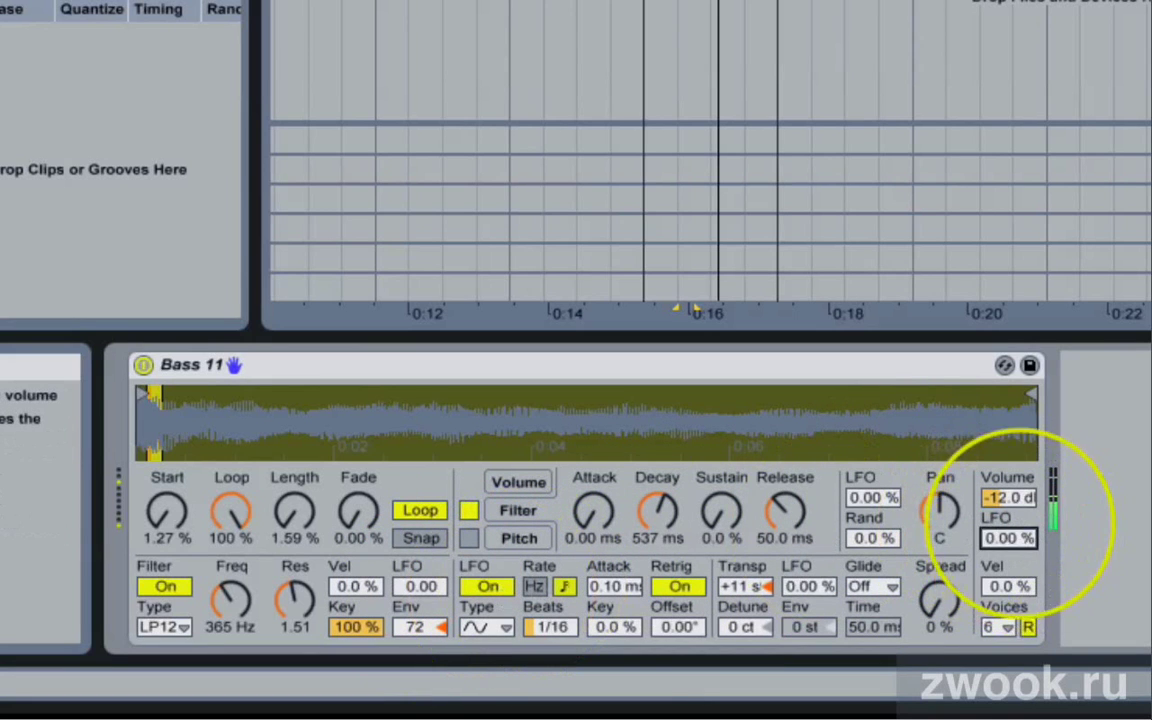
Try the LFO on volume at 100 %, on pan and on pitch, returning each amount to 0.00 %.
drag(1008, 538, 1008, 450)
drag(1008, 538, 1008, 450)
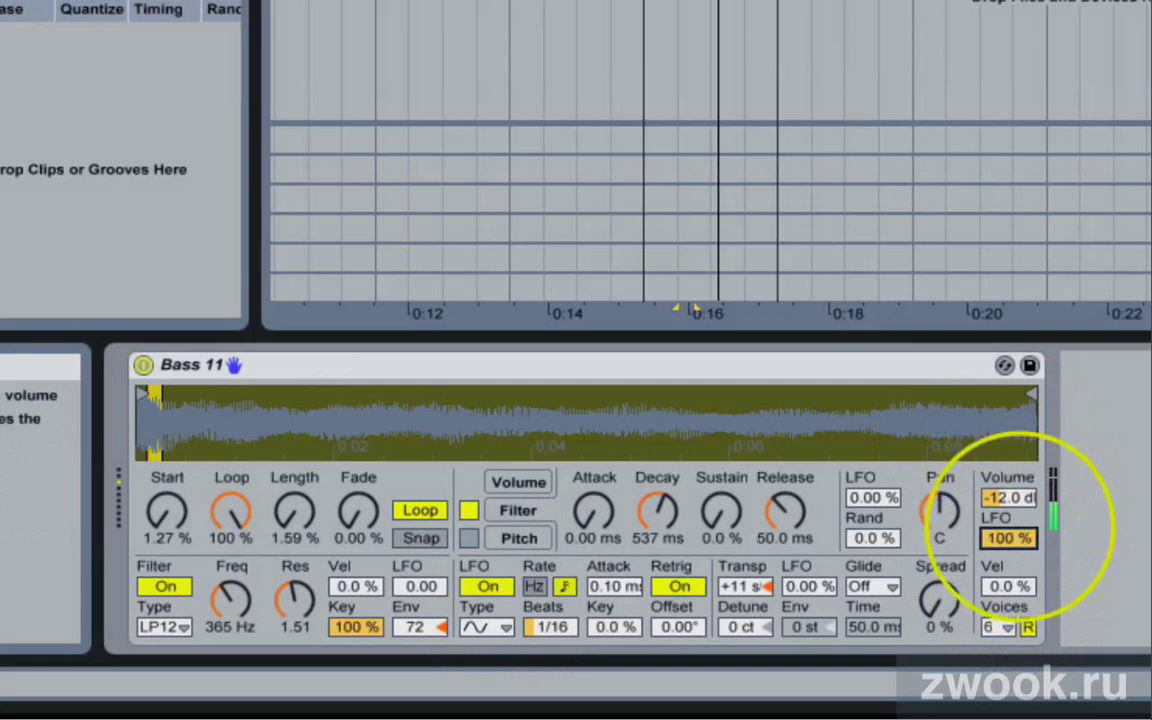
mouse_move(1008, 538)
mouse_down()
mouse_move(1008, 585)
mouse_move(1008, 500)
mouse_move(1020, 543)
mouse_up()
drag(872, 498, 872, 540)
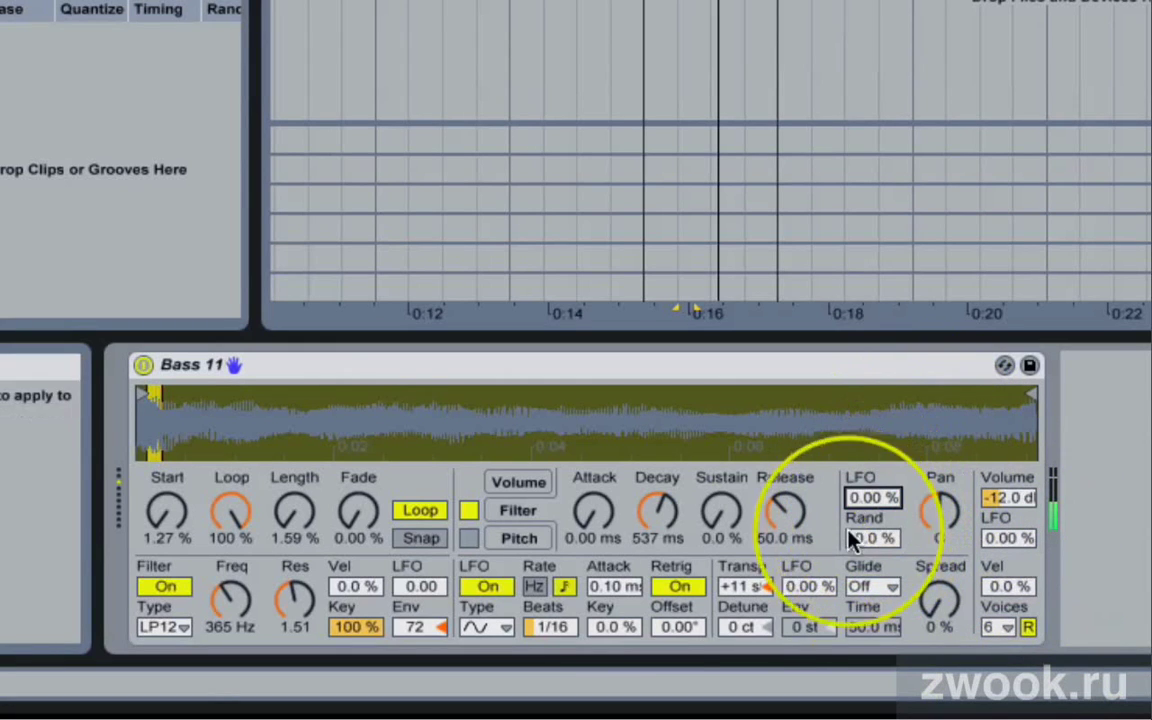
click(487, 586)
click(487, 586)
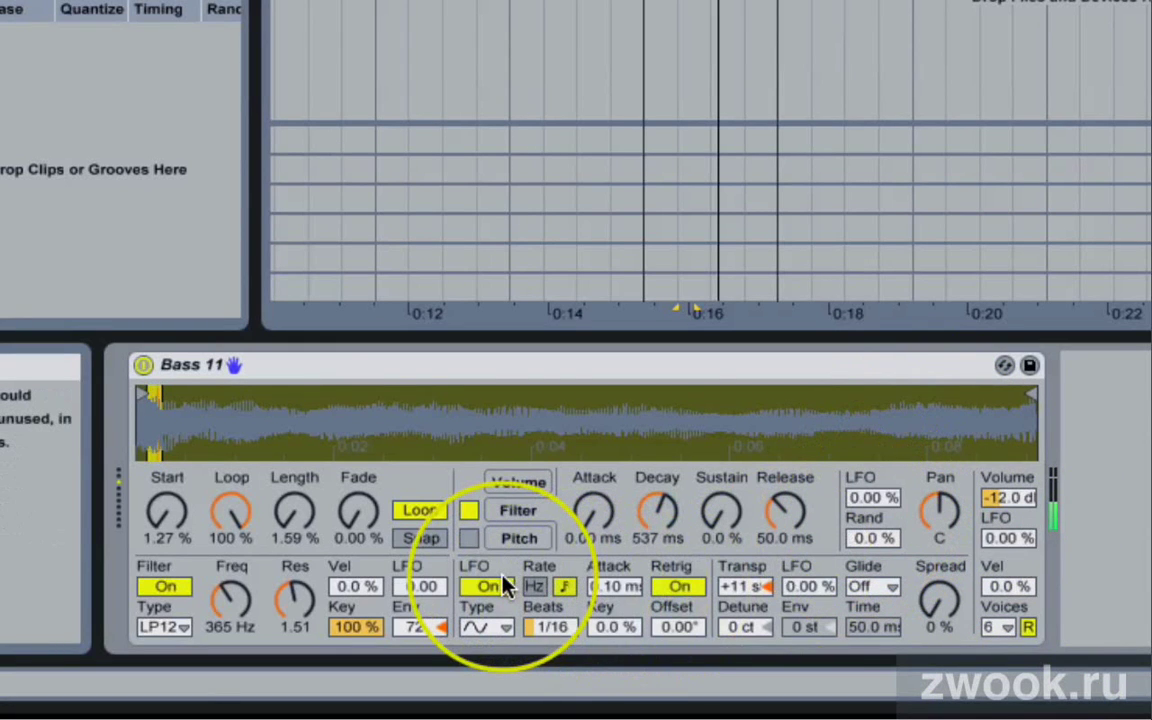
drag(808, 586, 808, 526)
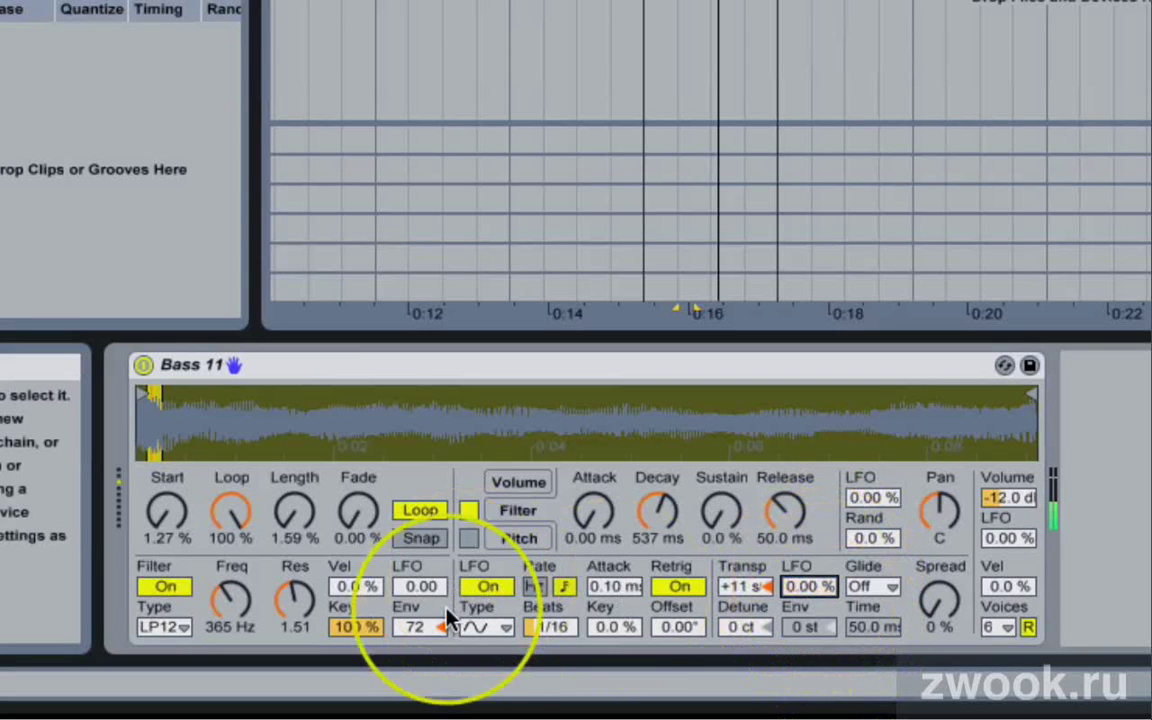
Set the LFO amounts to 24.0 for the filter, 22.0 % for pitch, 64.1 % for pan and 43.8 % for volume.
mouse_move(420, 586)
mouse_down()
mouse_move(417, 545)
mouse_move(430, 575)
mouse_up()
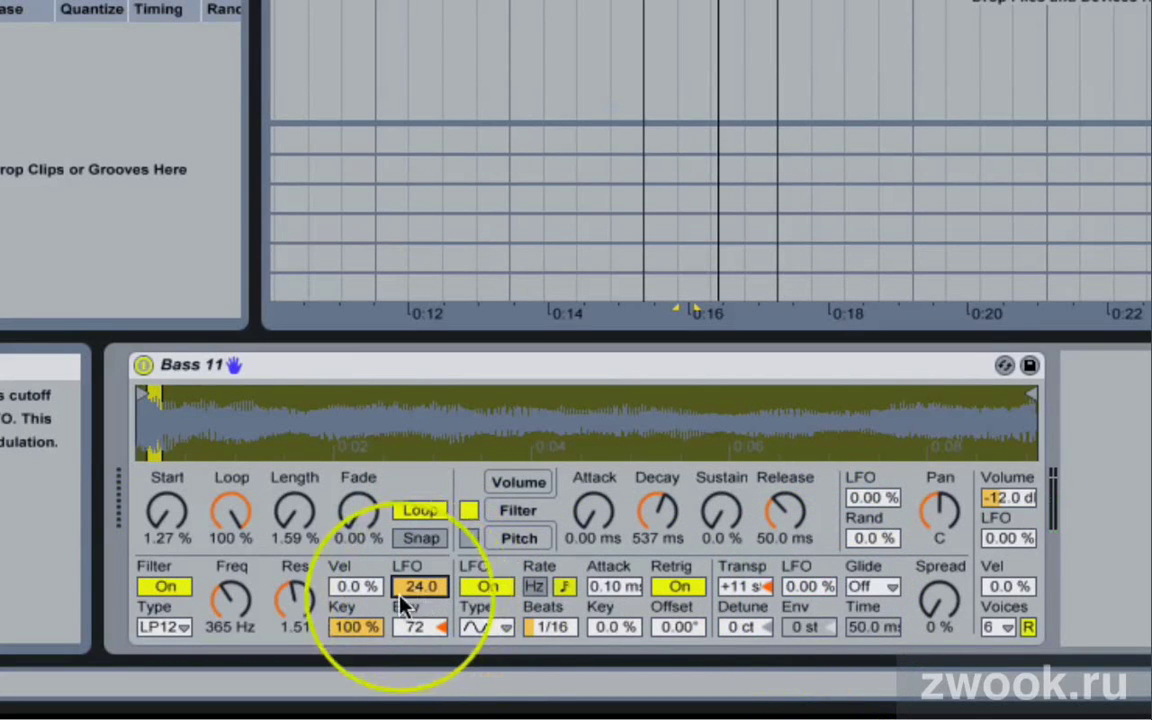
mouse_move(806, 587)
mouse_down()
mouse_move(806, 570)
mouse_move(803, 592)
mouse_up()
drag(872, 497, 880, 465)
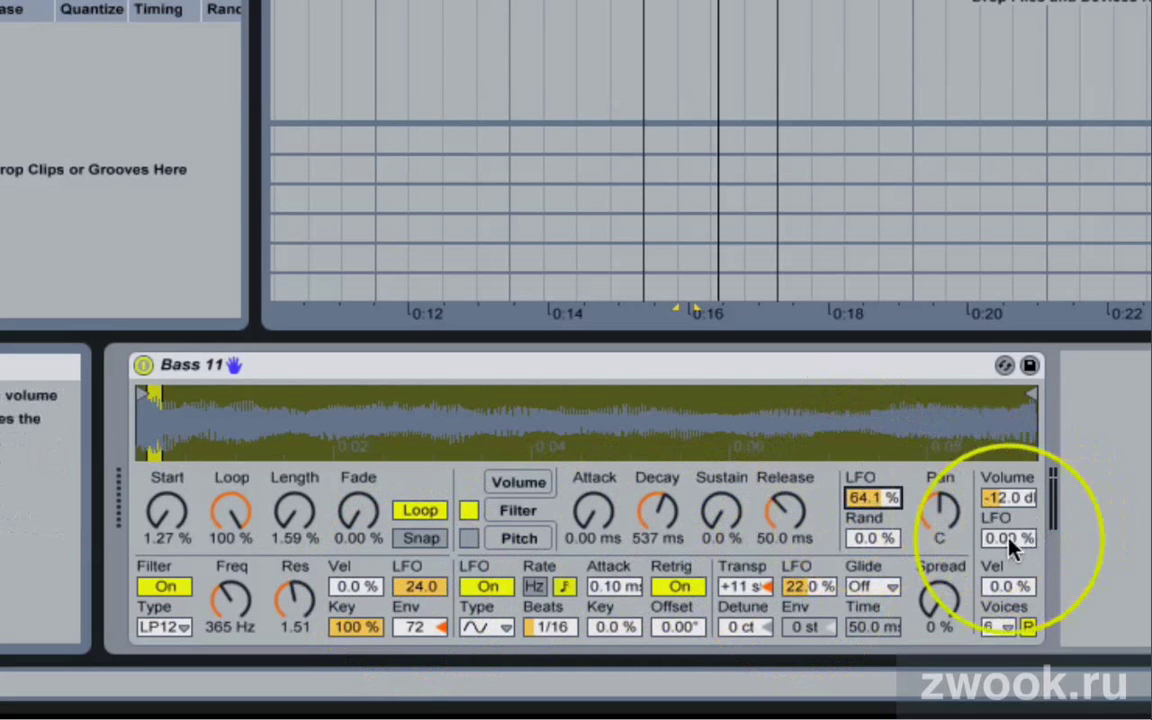
drag(1008, 538, 1008, 528)
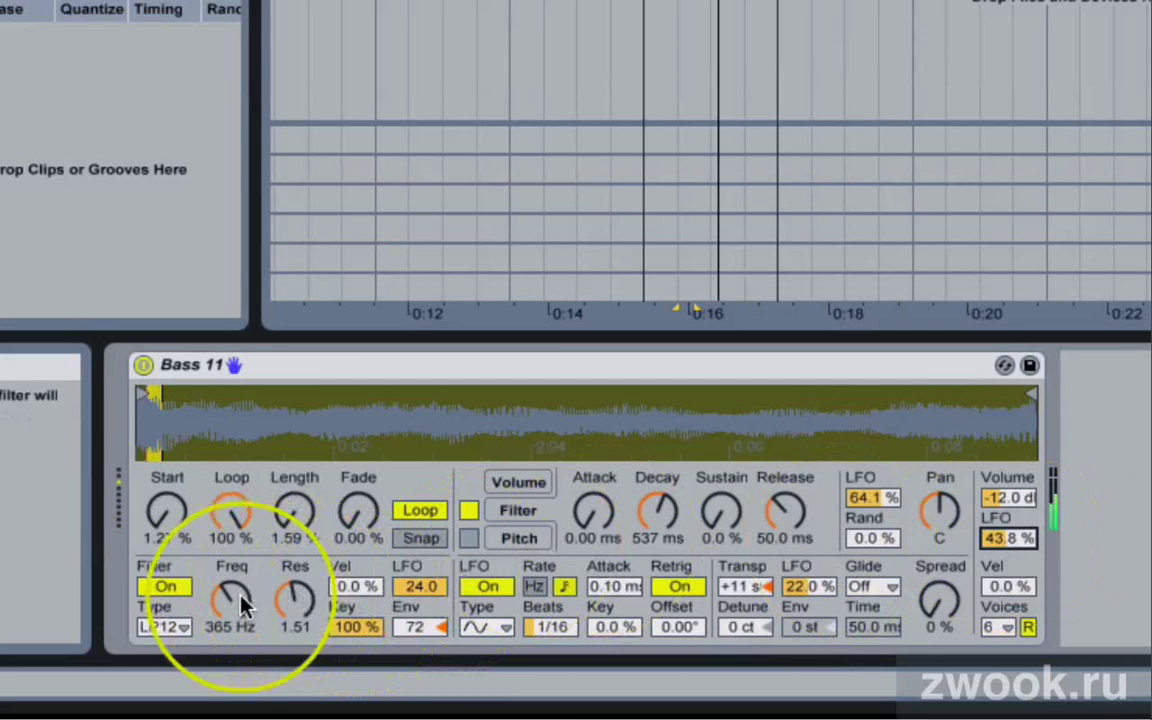
Lower the filter frequency to 313 Hz and change the LFO to a descending saw wave with a rate of 1/16.
drag(230, 598, 232, 615)
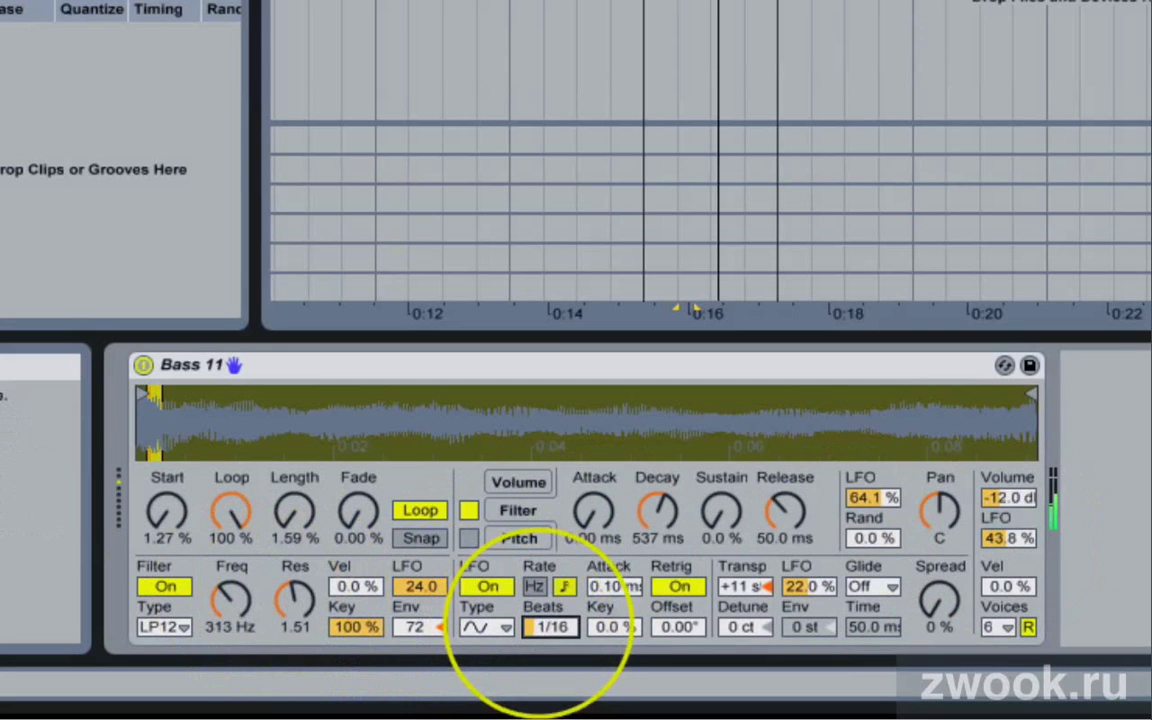
drag(550, 627, 550, 632)
click(506, 627)
click(482, 560)
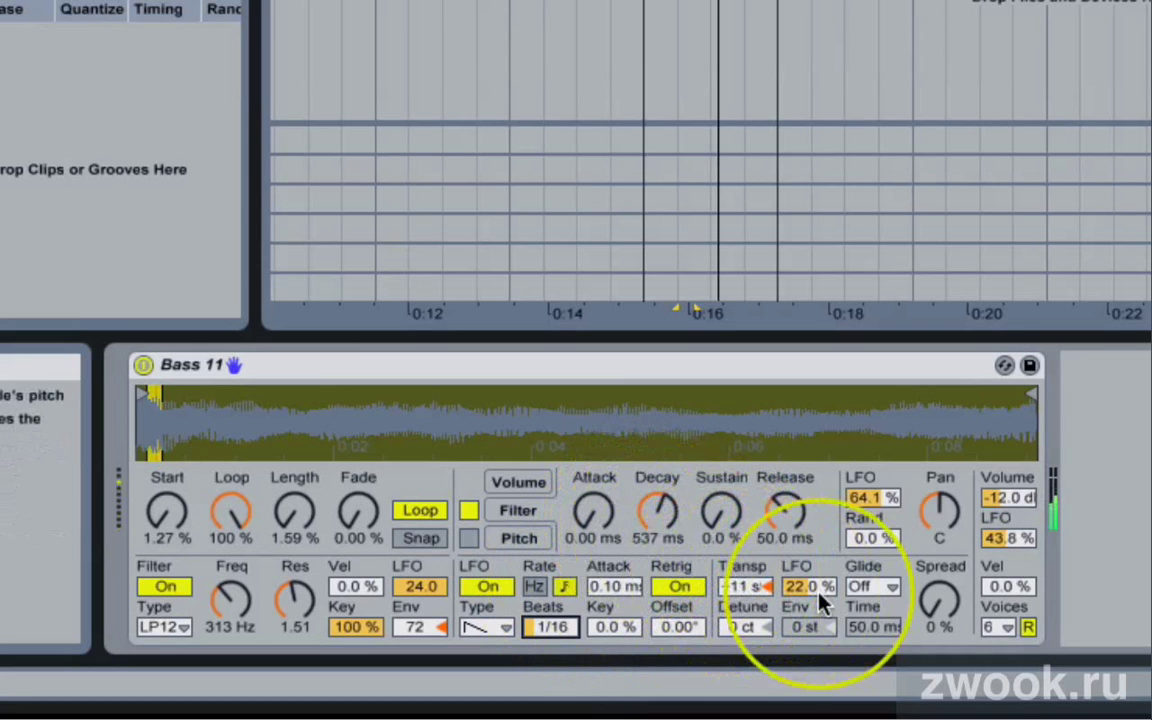
Set the LFO amounts to 100 % for pitch, 97.7 % for pan and 26.6 % for volume.
mouse_move(808, 587)
mouse_down()
mouse_move(808, 550)
mouse_move(818, 645)
mouse_move(810, 585)
mouse_up()
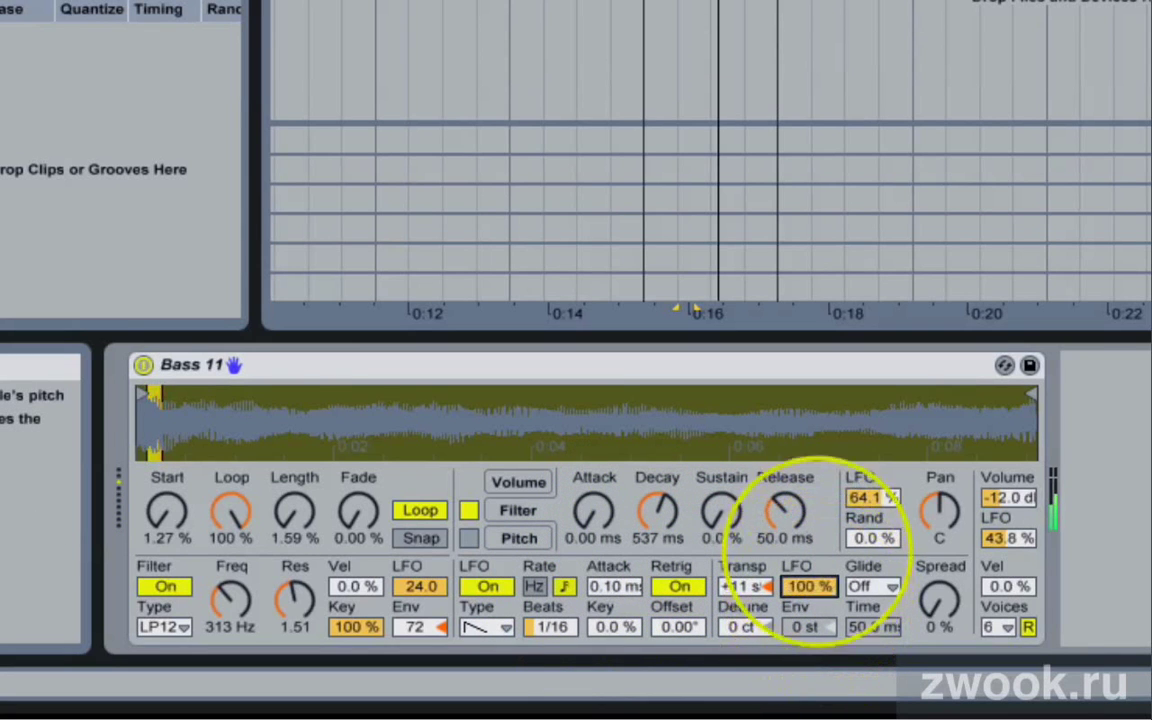
click(872, 497)
drag(858, 493, 862, 498)
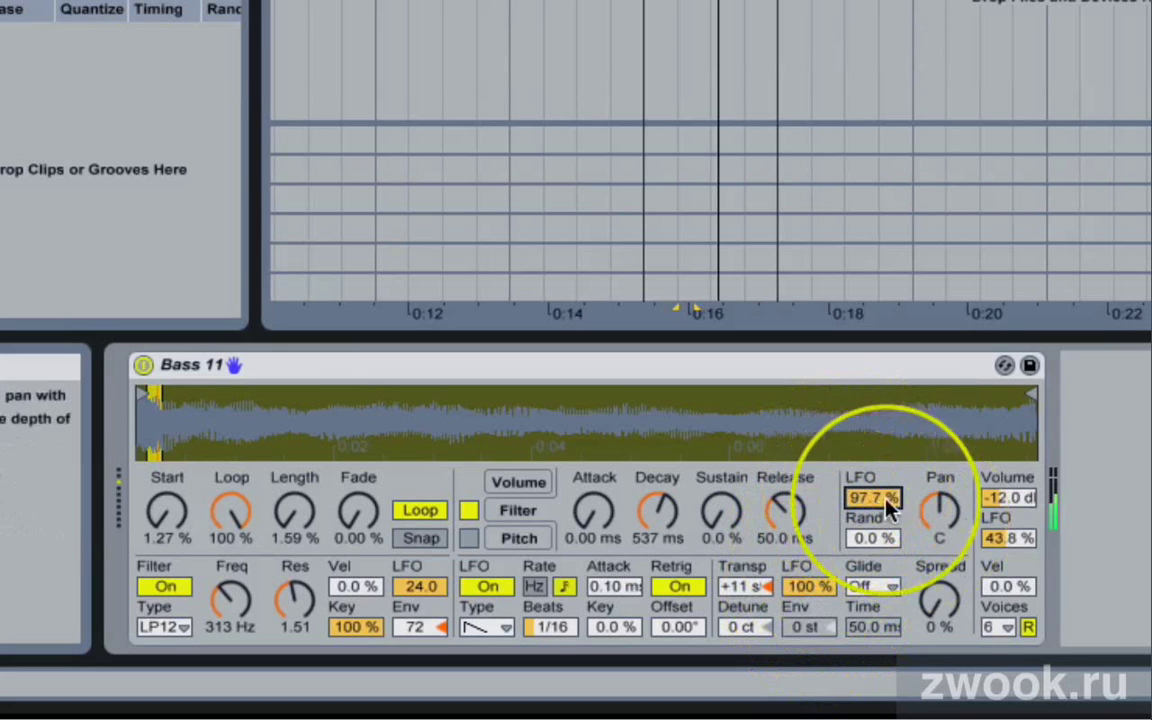
mouse_move(1008, 545)
mouse_down()
mouse_move(1005, 536)
mouse_move(1005, 560)
mouse_move(1005, 530)
mouse_up()
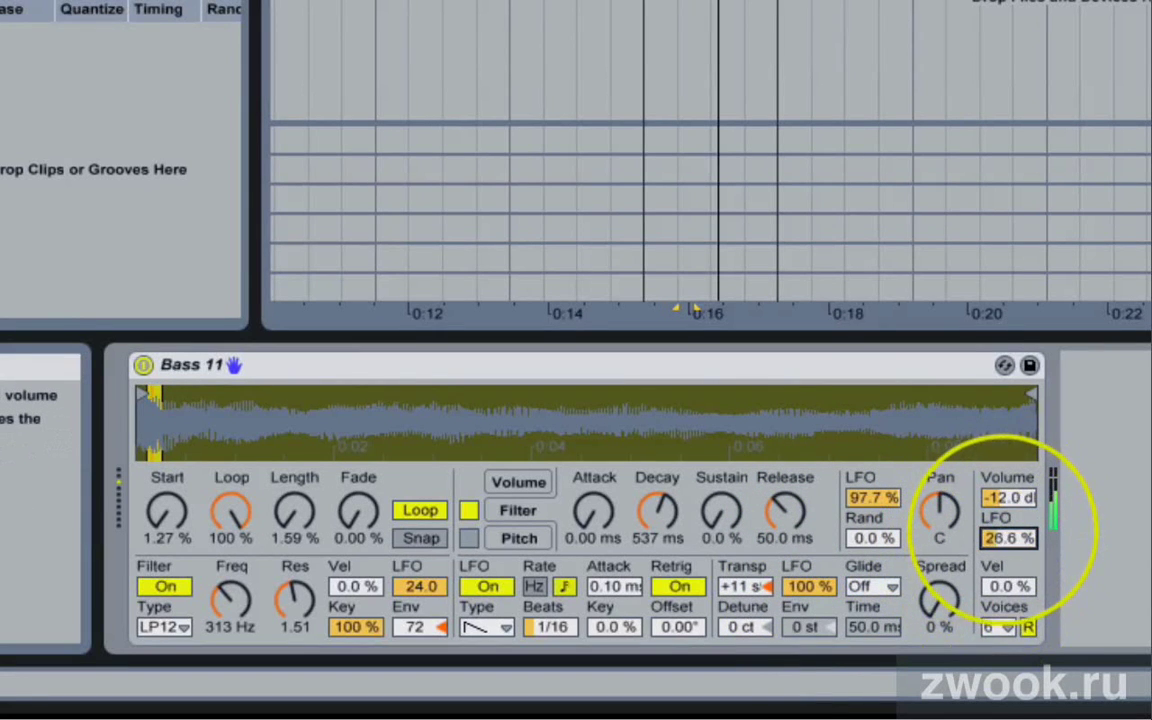
Change the filter type to BP24 and set its frequency to 179 Hz.
click(231, 597)
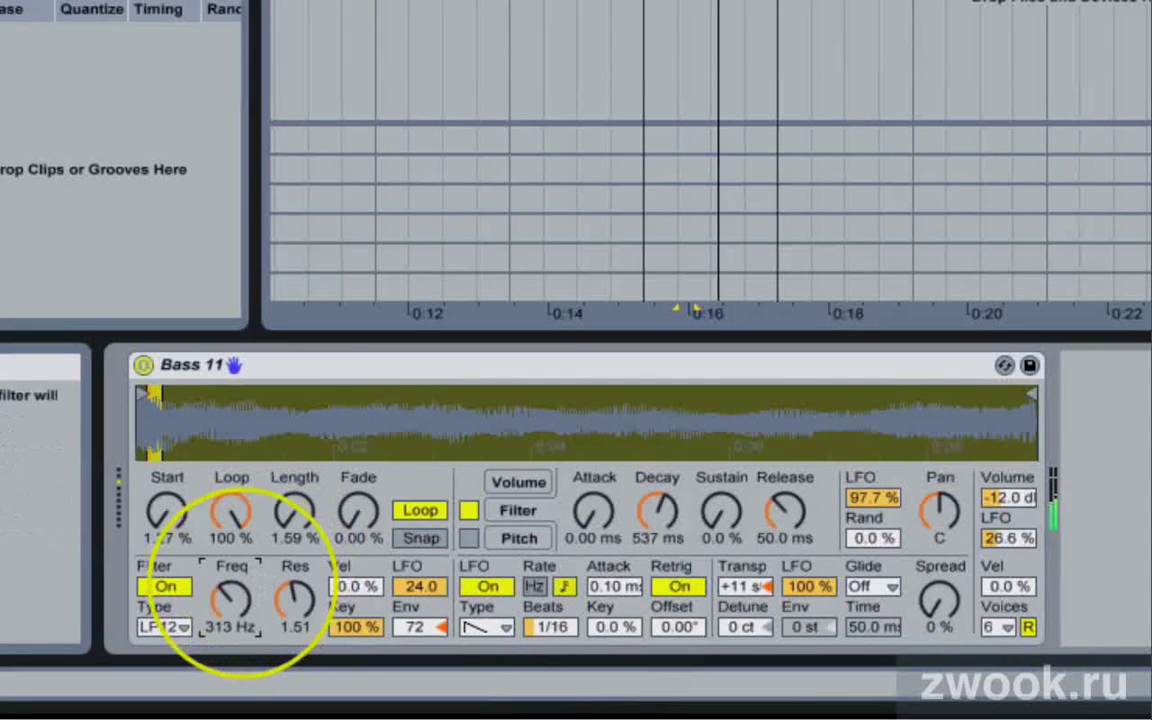
mouse_move(240, 585)
mouse_down()
mouse_move(232, 610)
mouse_move(235, 599)
mouse_up()
click(163, 627)
click(160, 530)
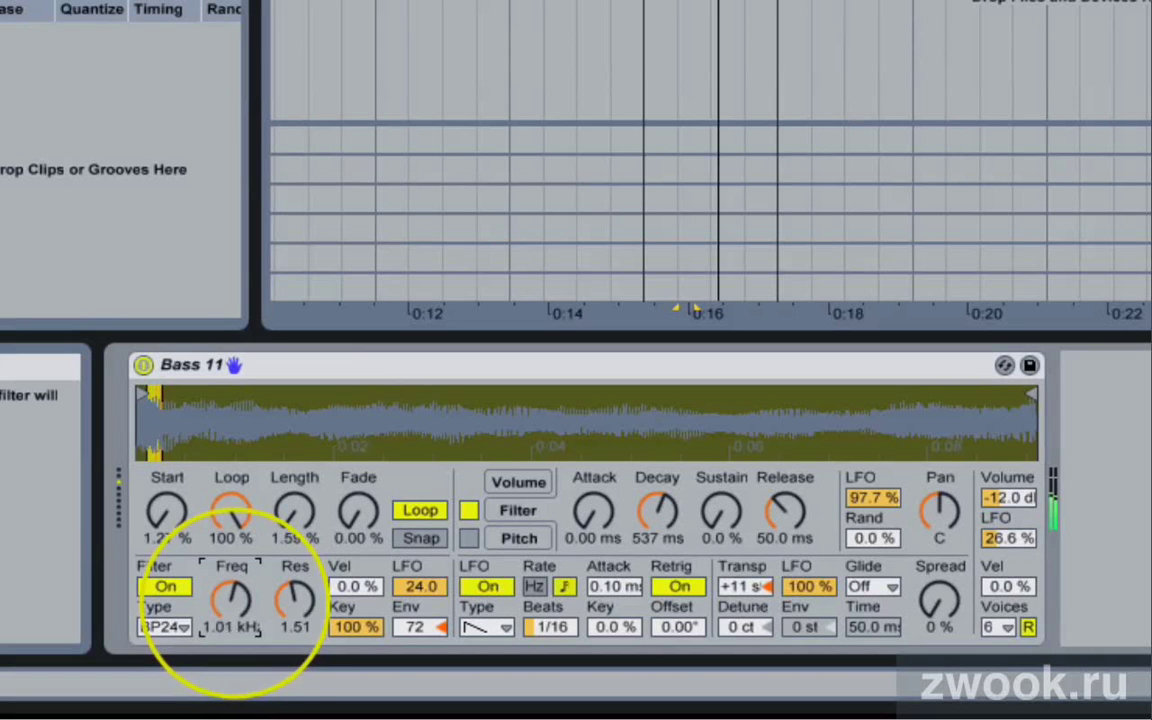
drag(230, 598, 230, 605)
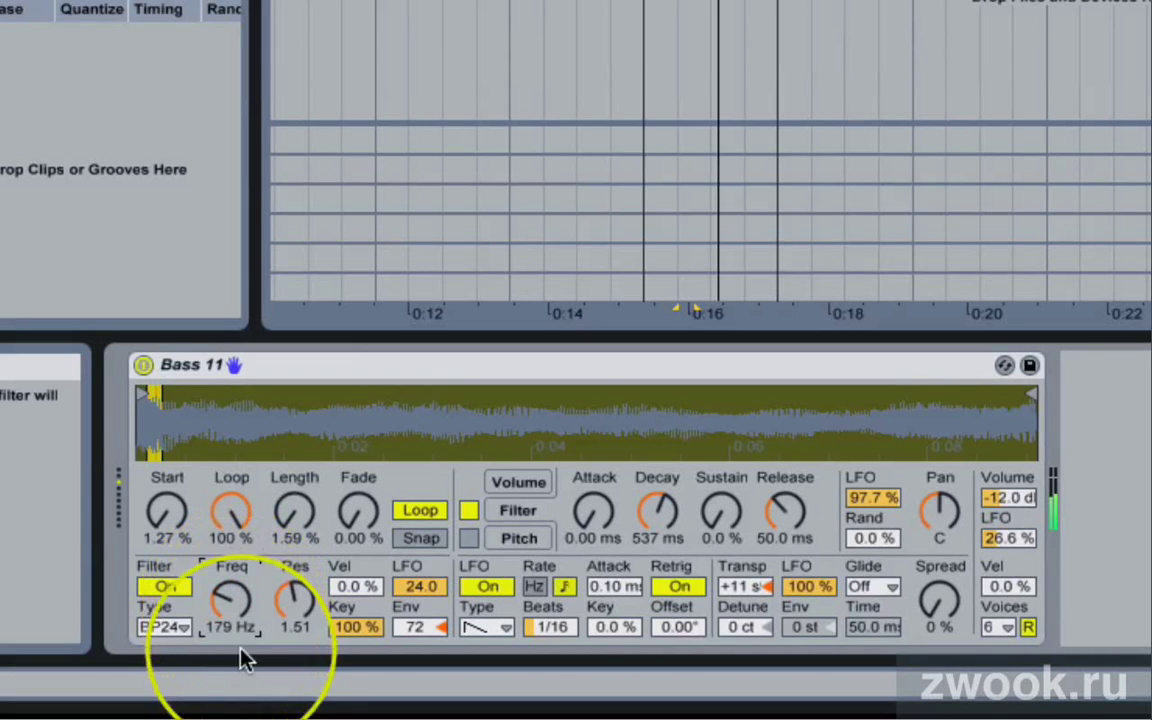
Try adjusting the loop length and replace the Simpler sample with Bass 15.wav.
mouse_move(294, 511)
mouse_down()
mouse_move(294, 467)
mouse_move(294, 508)
mouse_up()
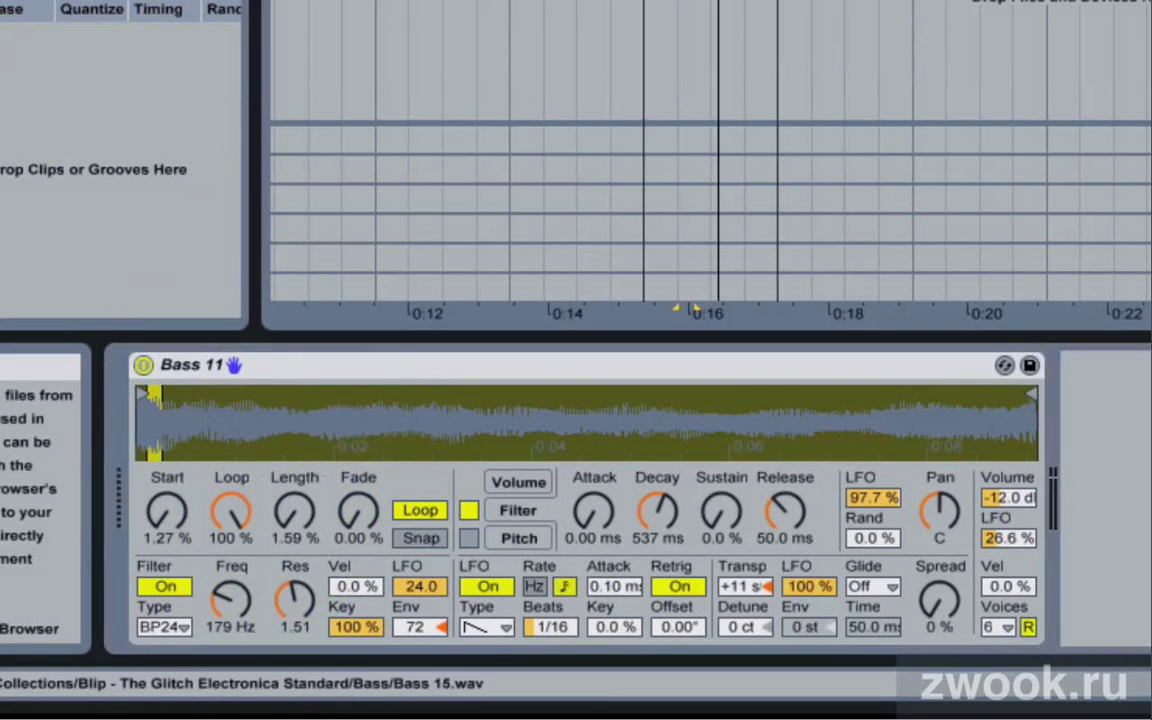
drag(0, 380, 360, 419)
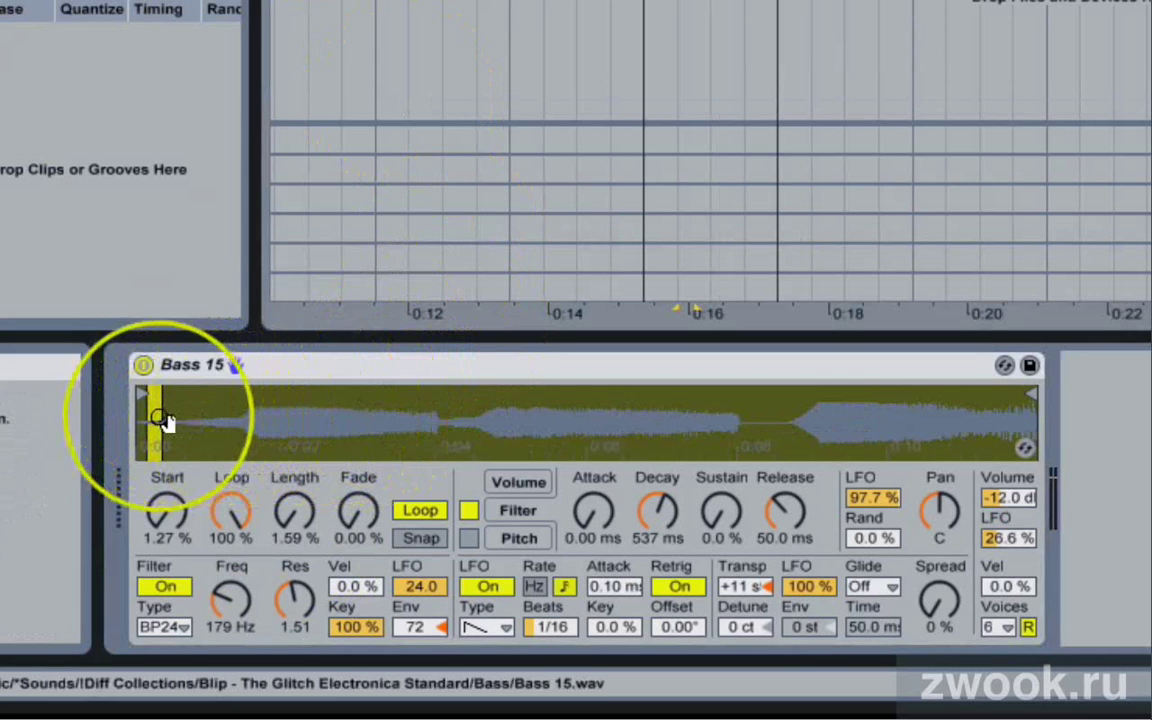
Set the Bass 15 sample start to 18.3 % and the filter to LP24 at 3.11 kHz with an envelope amount of 15.
mouse_move(167, 510)
mouse_down()
mouse_move(167, 470)
mouse_move(167, 495)
mouse_move(167, 480)
mouse_up()
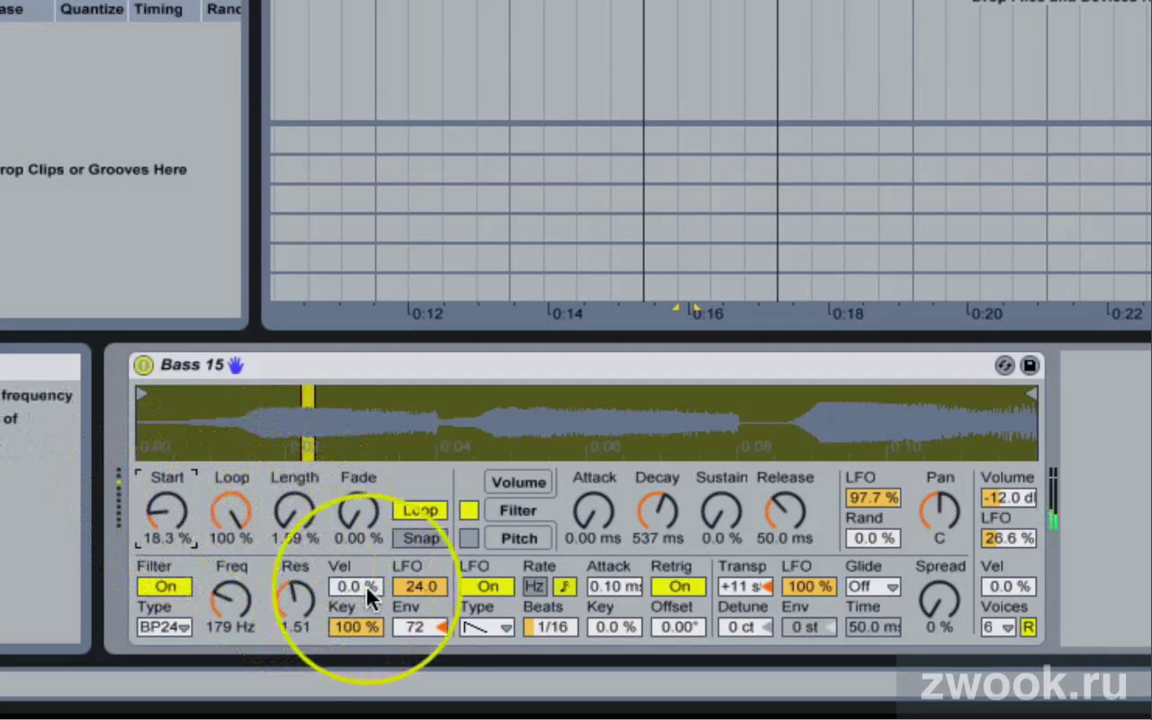
mouse_move(418, 586)
mouse_down()
mouse_move(418, 600)
mouse_move(363, 591)
mouse_move(406, 615)
mouse_up()
mouse_move(221, 617)
mouse_down()
mouse_move(225, 595)
mouse_move(170, 622)
mouse_move(226, 625)
mouse_up()
click(168, 626)
click(158, 486)
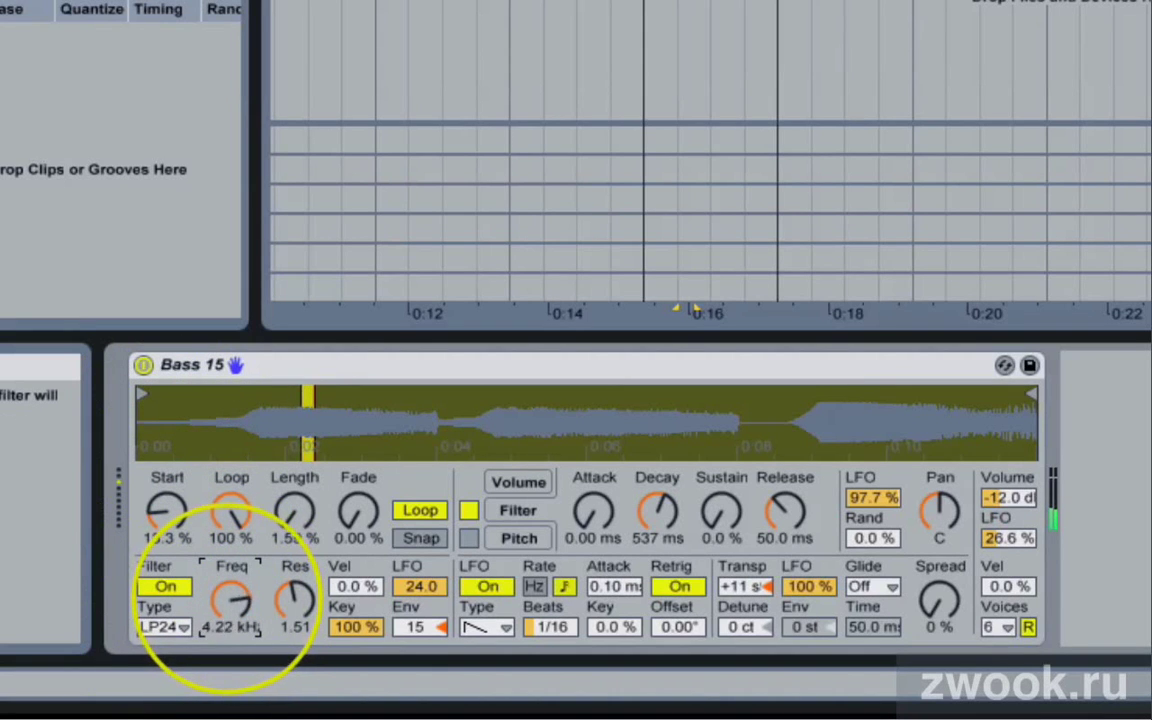
drag(230, 598, 220, 640)
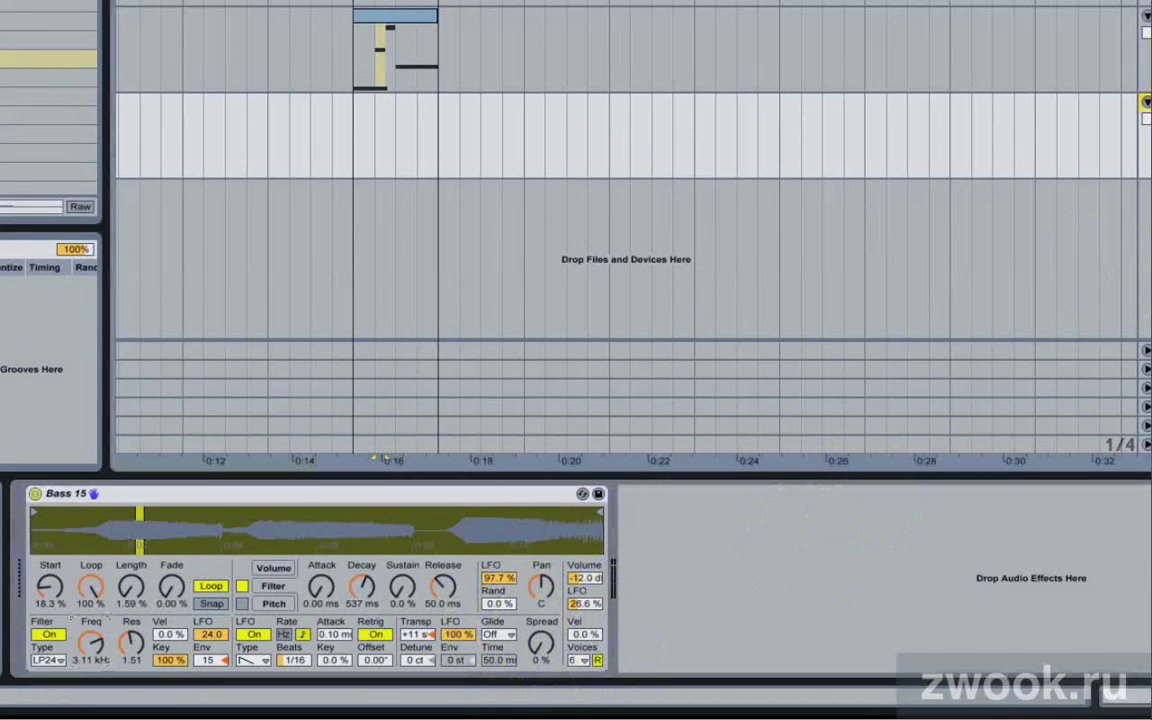
Show the Bass 05 track's devices, loop its MIDI clip and switch off Simpler's LFO.
click(1146, 16)
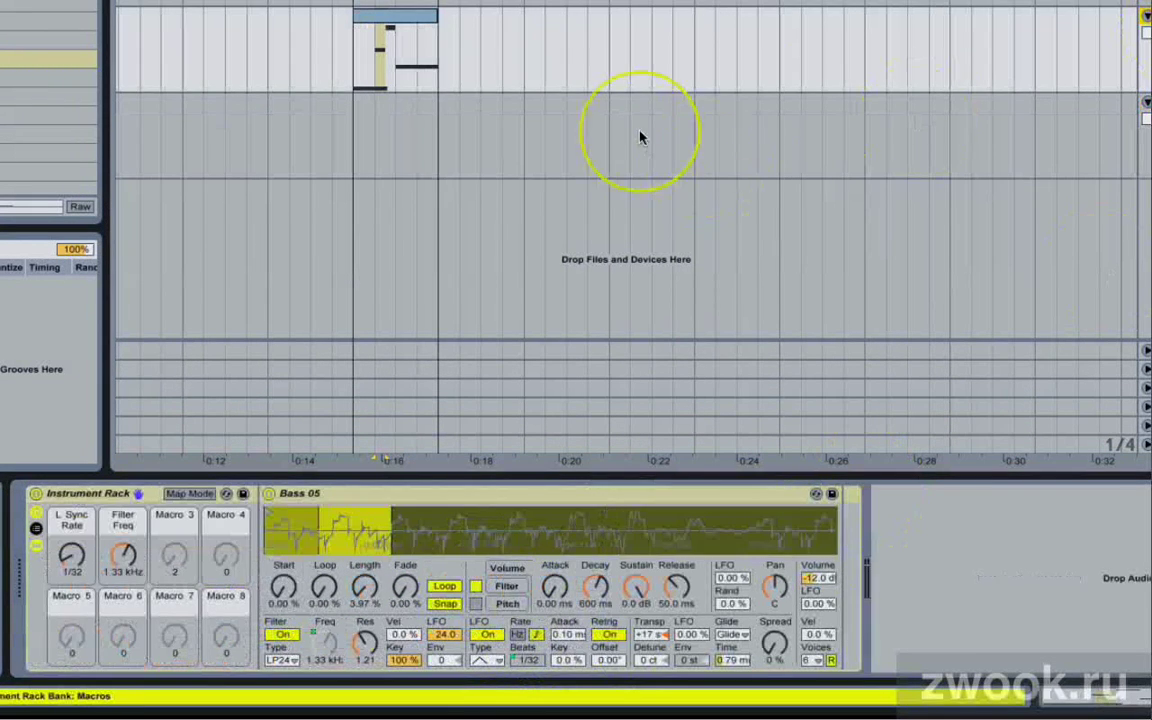
click(424, 45)
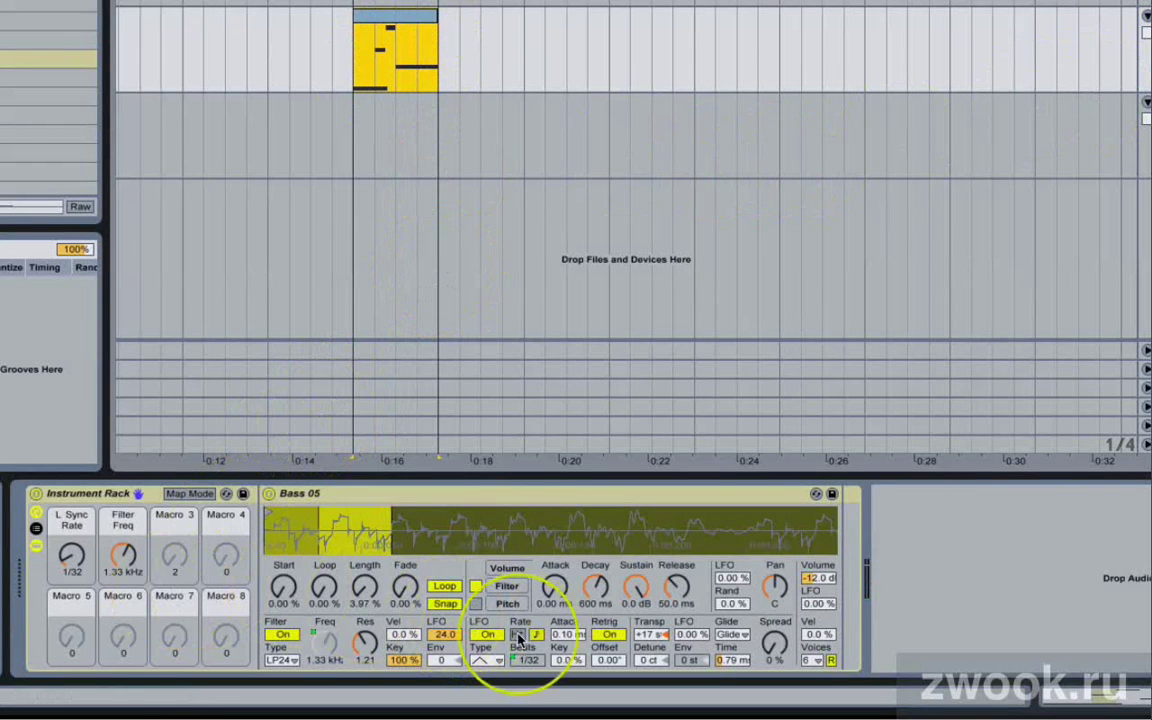
click(487, 635)
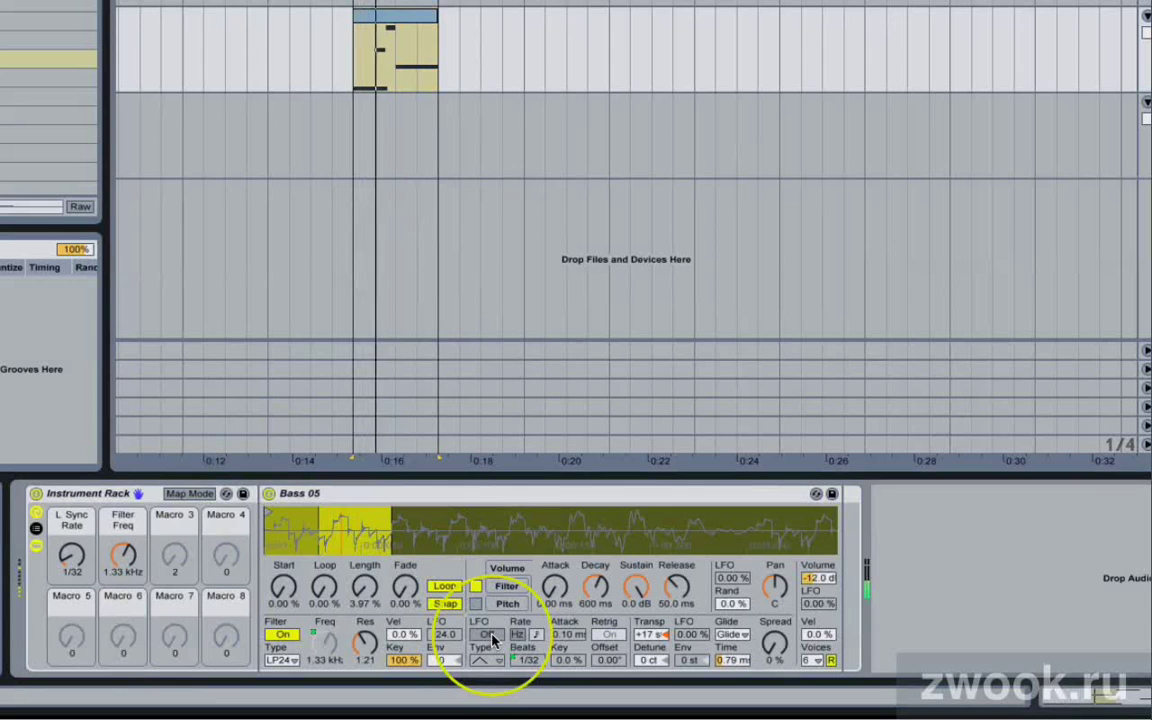
click(487, 635)
click(487, 635)
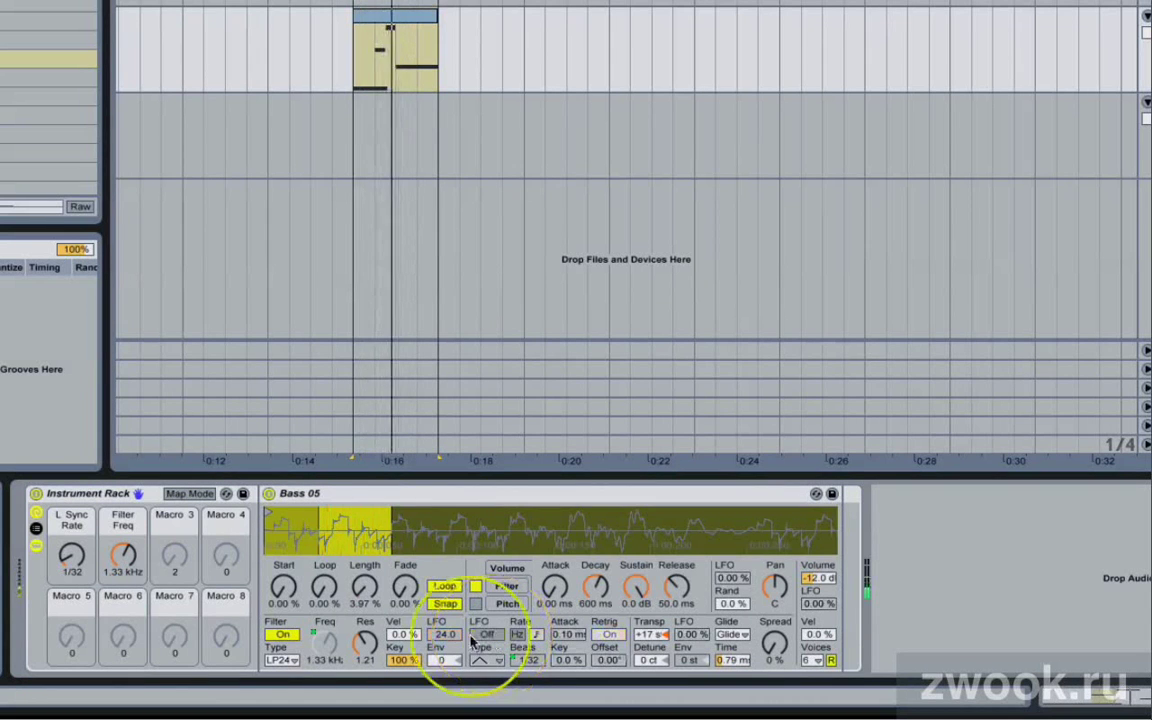
Set the Bass 05 transposition to +35 st, the sync rate macro to 1/24 and the filter frequency macro to 3.86 kHz.
drag(650, 636, 650, 618)
click(402, 26)
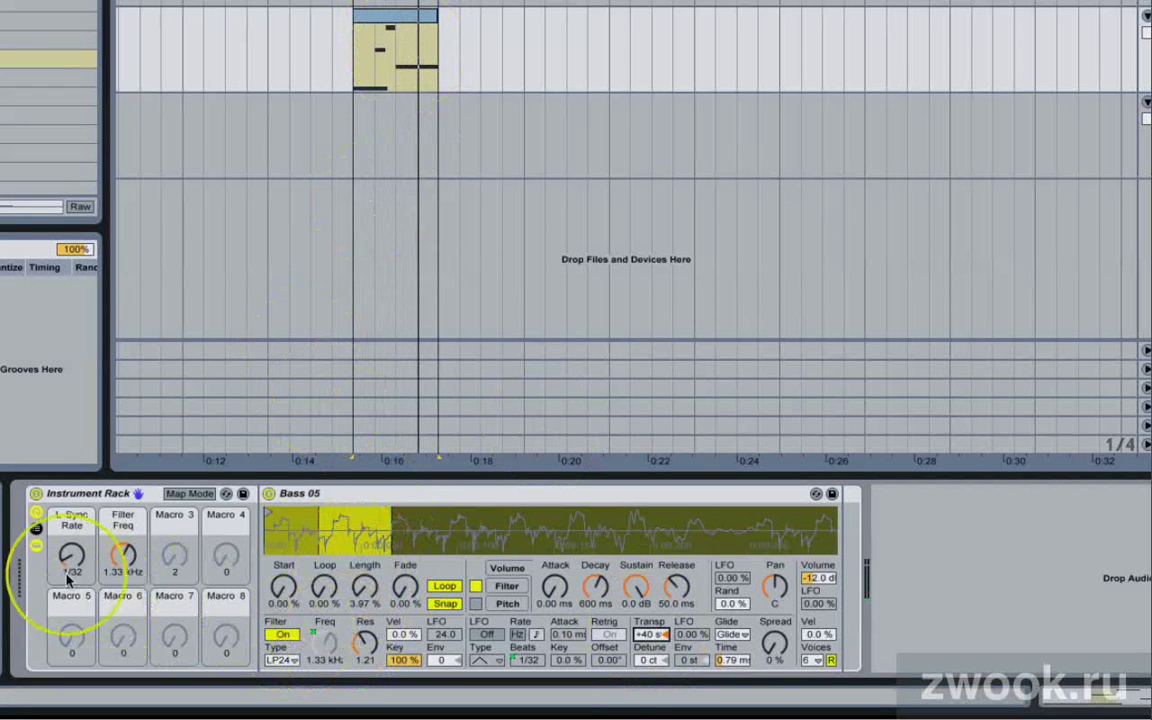
drag(122, 558, 122, 540)
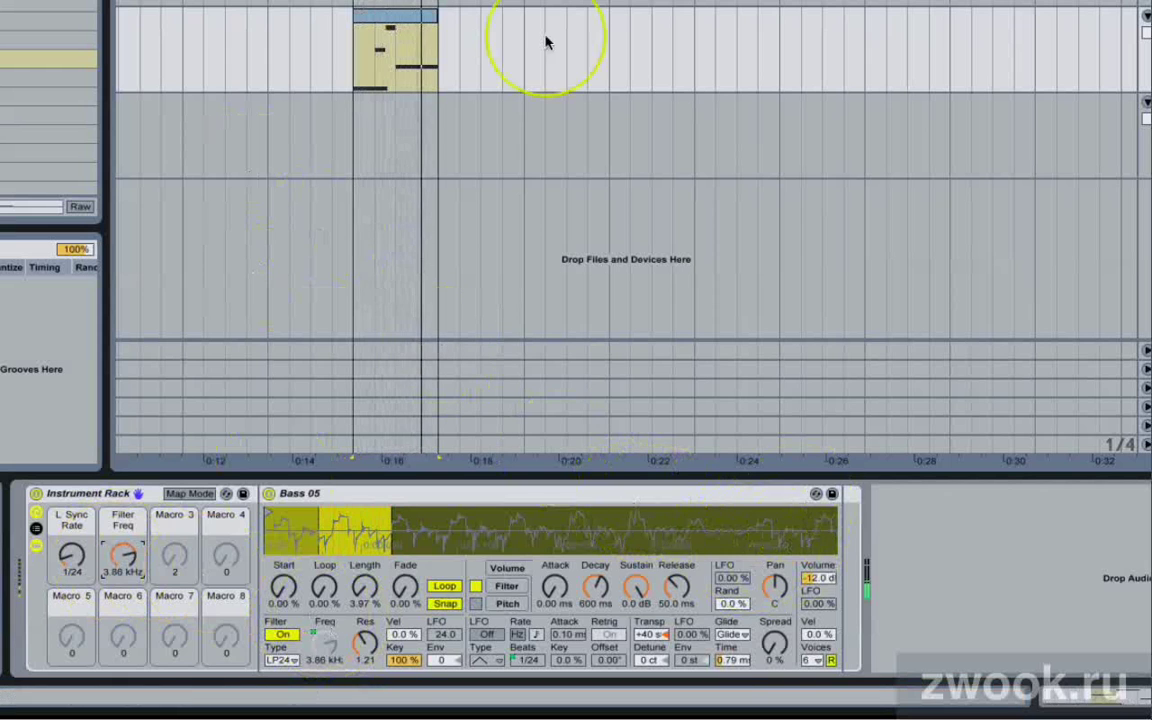
click(388, 17)
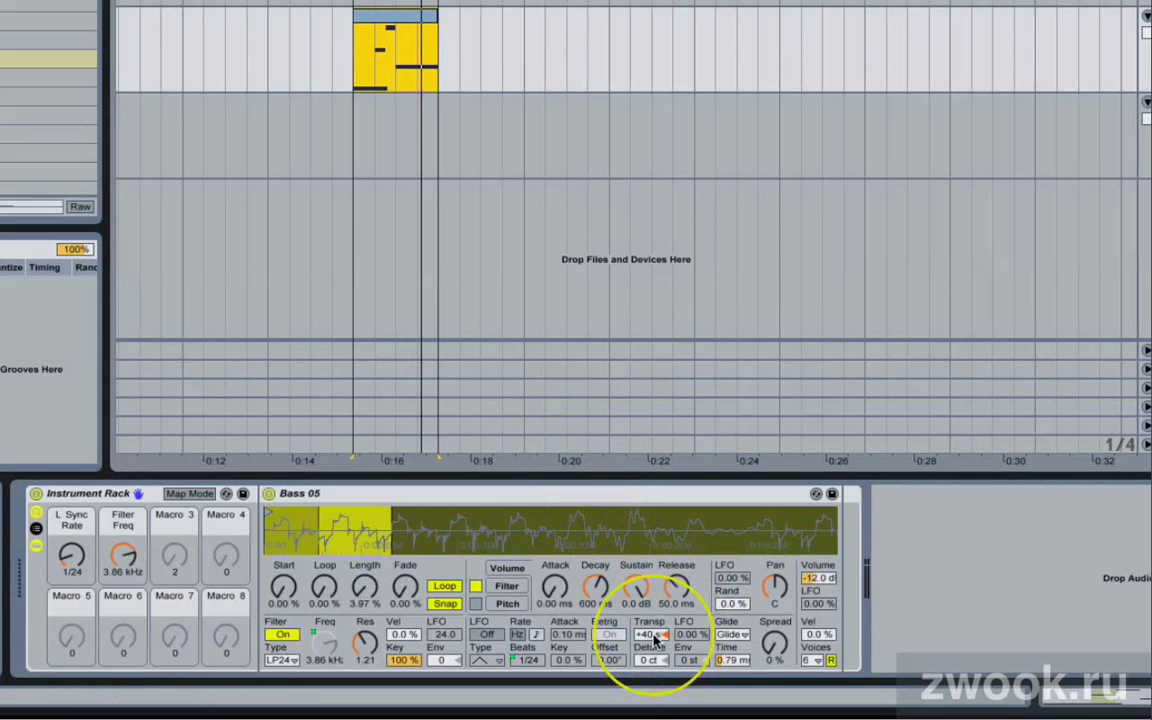
mouse_move(655, 638)
mouse_down()
mouse_move(648, 707)
mouse_move(662, 633)
mouse_up()
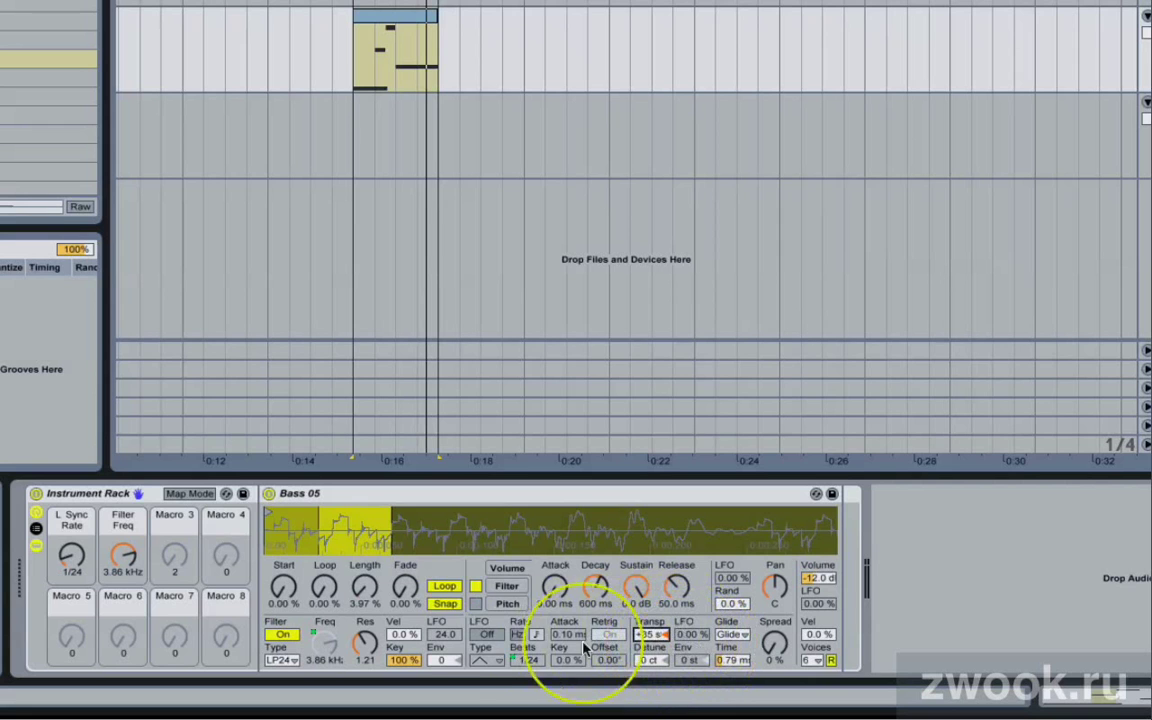
Switch the LFO back on, set its filter amount to 0.00 and try out its pitch amount.
click(488, 635)
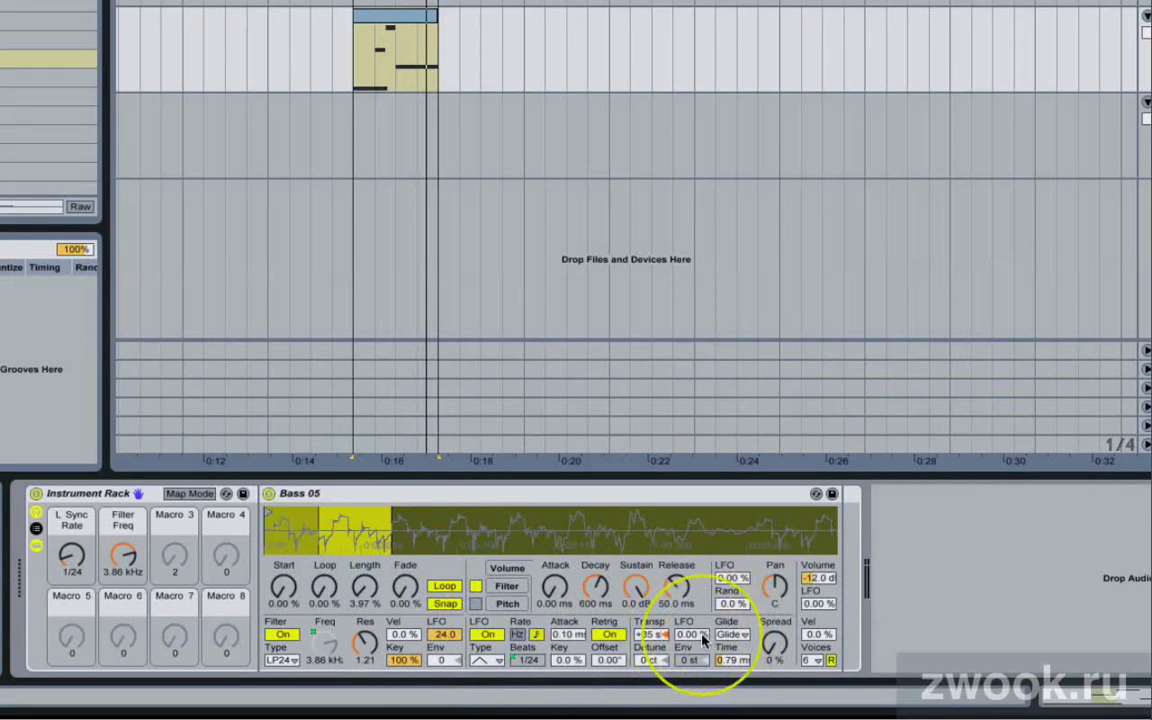
drag(456, 638, 440, 692)
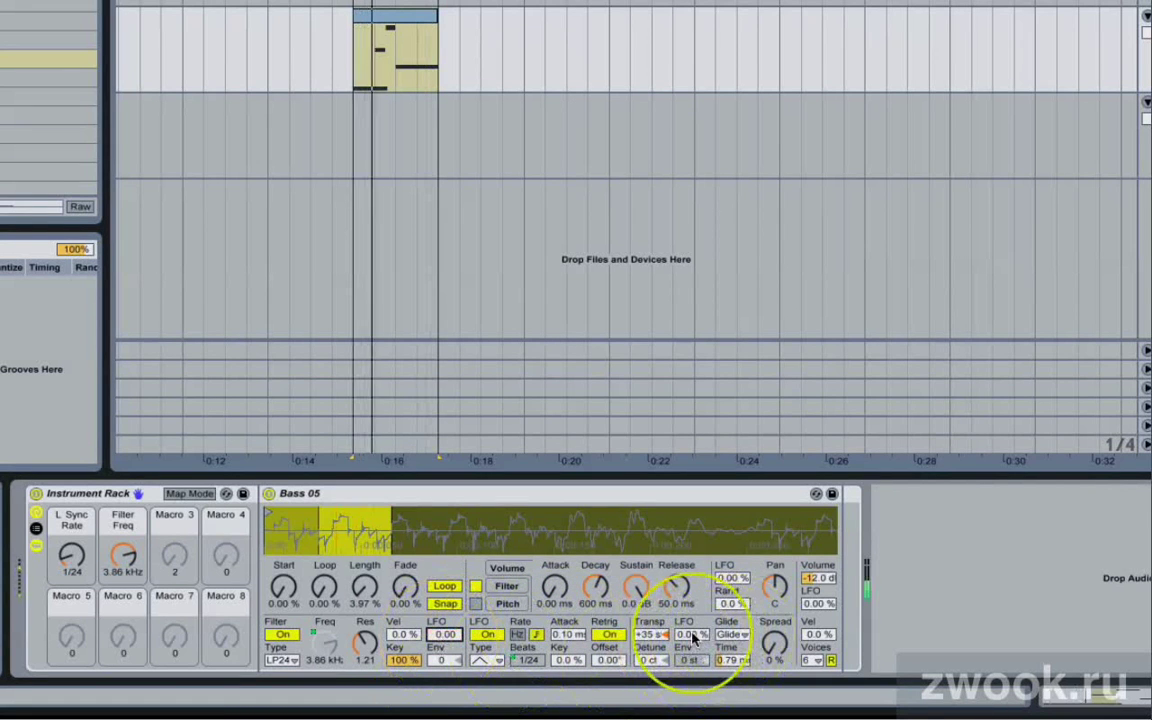
mouse_move(690, 636)
mouse_down()
mouse_move(690, 616)
mouse_move(690, 640)
mouse_up()
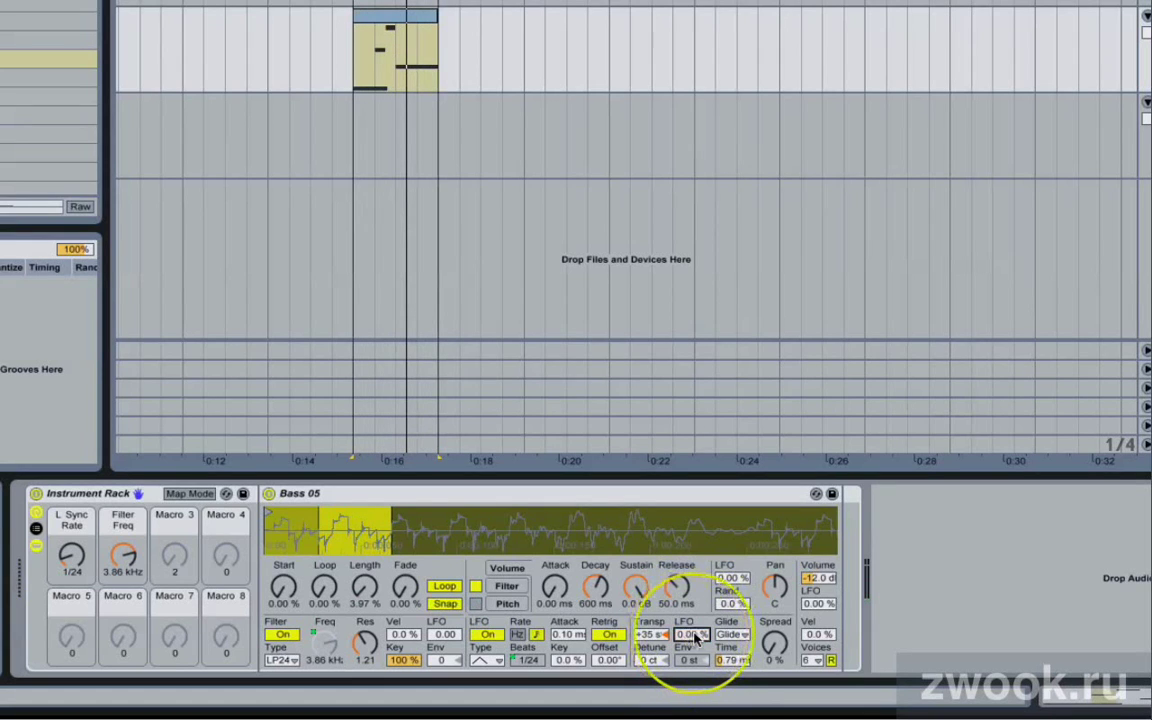
Choose Glide as the glide mode, limit the voices to 1 and set the glide time to 673 ms.
click(738, 640)
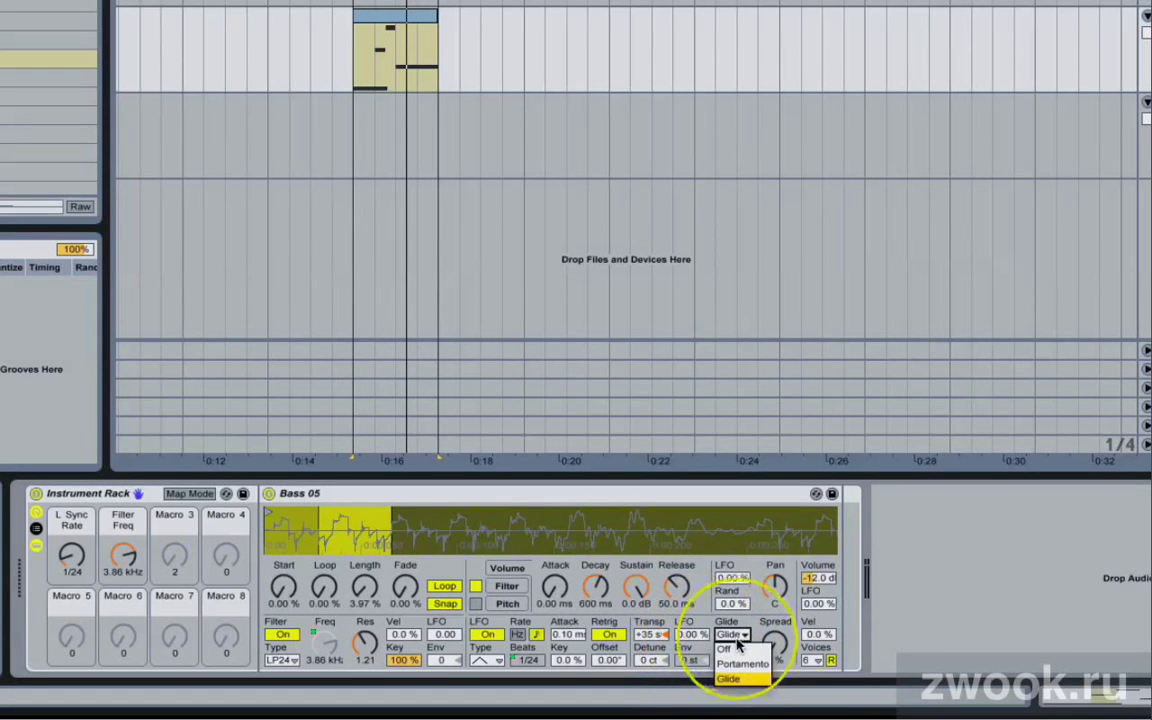
click(735, 662)
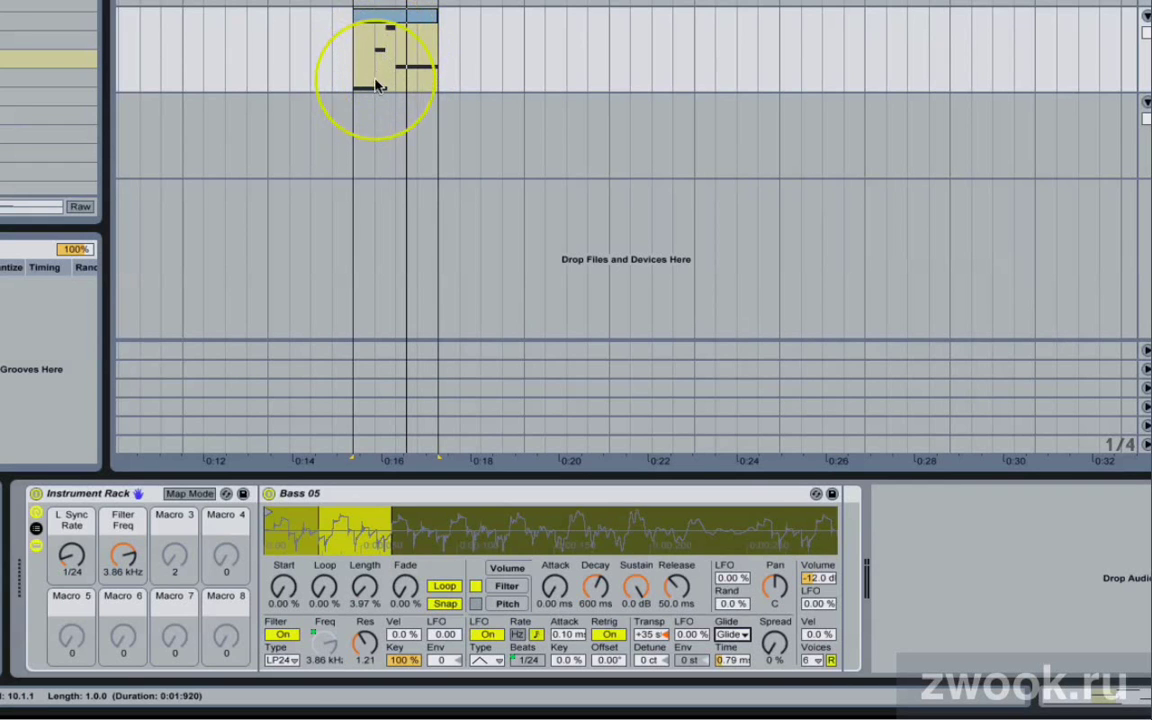
click(730, 636)
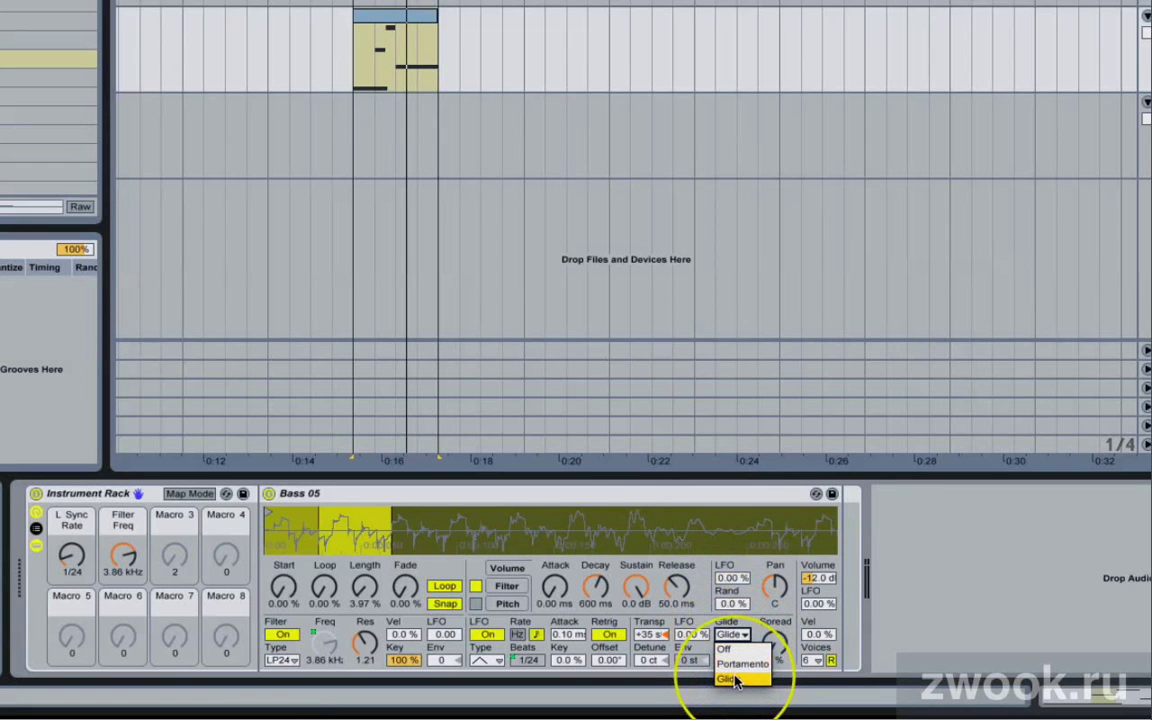
click(736, 680)
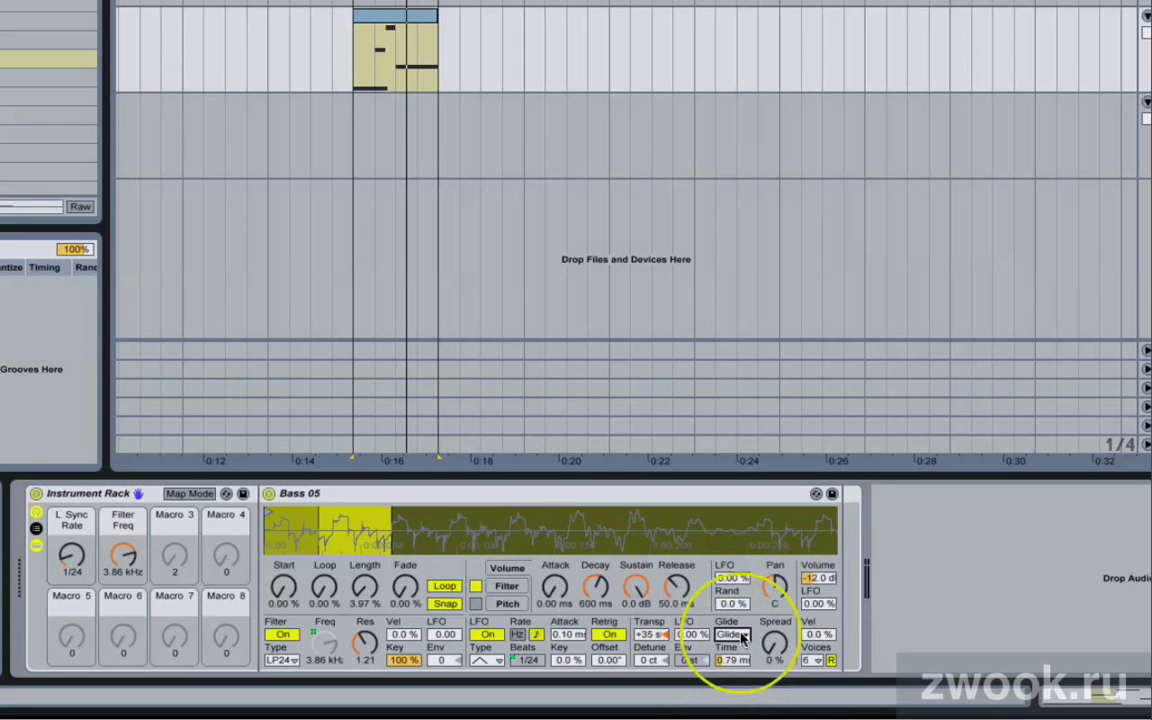
click(826, 655)
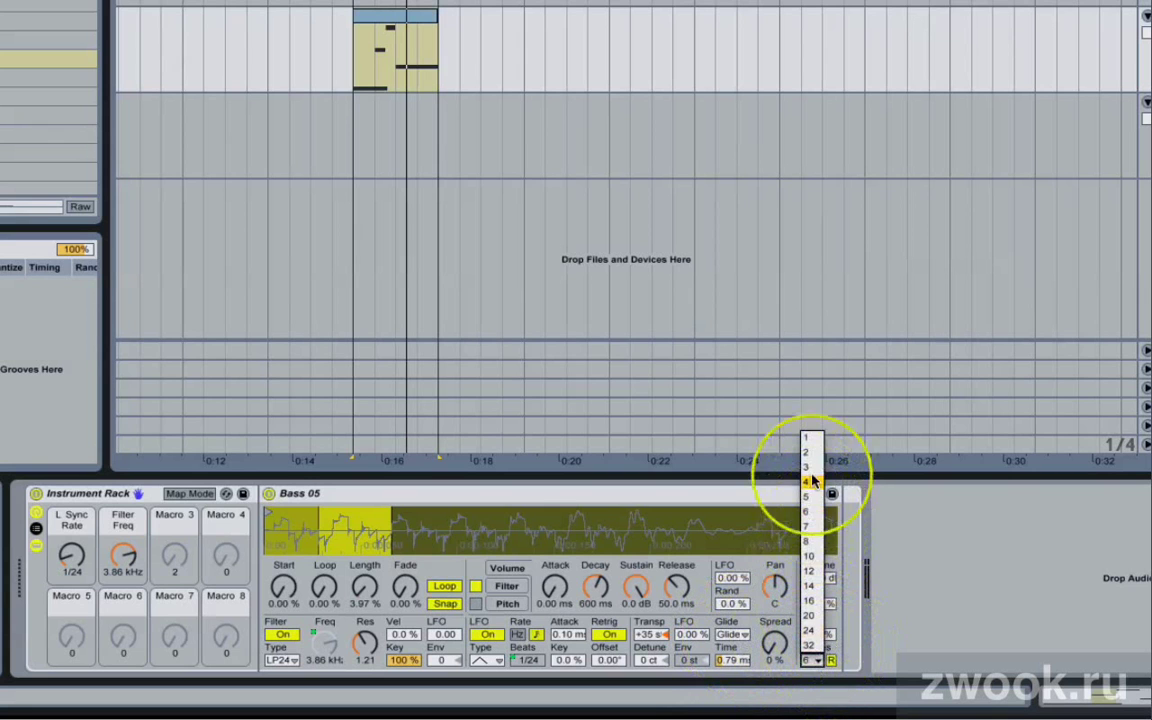
click(812, 442)
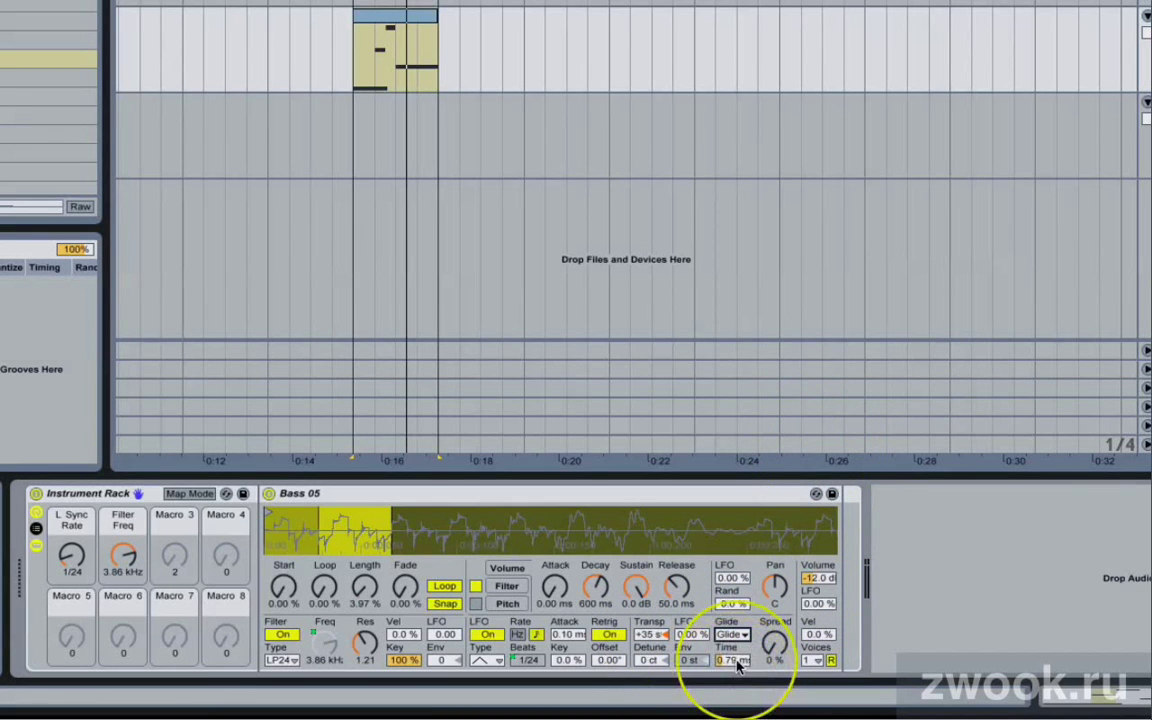
mouse_move(730, 659)
mouse_down()
mouse_move(730, 620)
mouse_move(728, 661)
mouse_up()
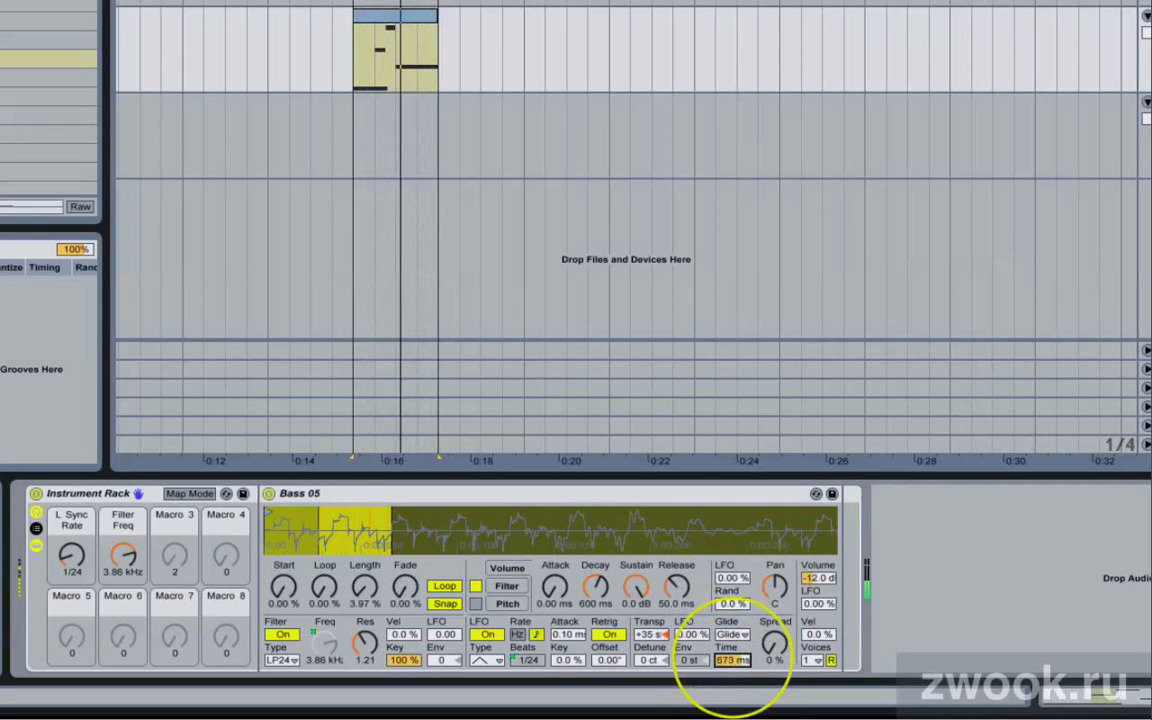
Examine the overlapping notes in the Bass 05 clip and return to its devices.
double_click(396, 18)
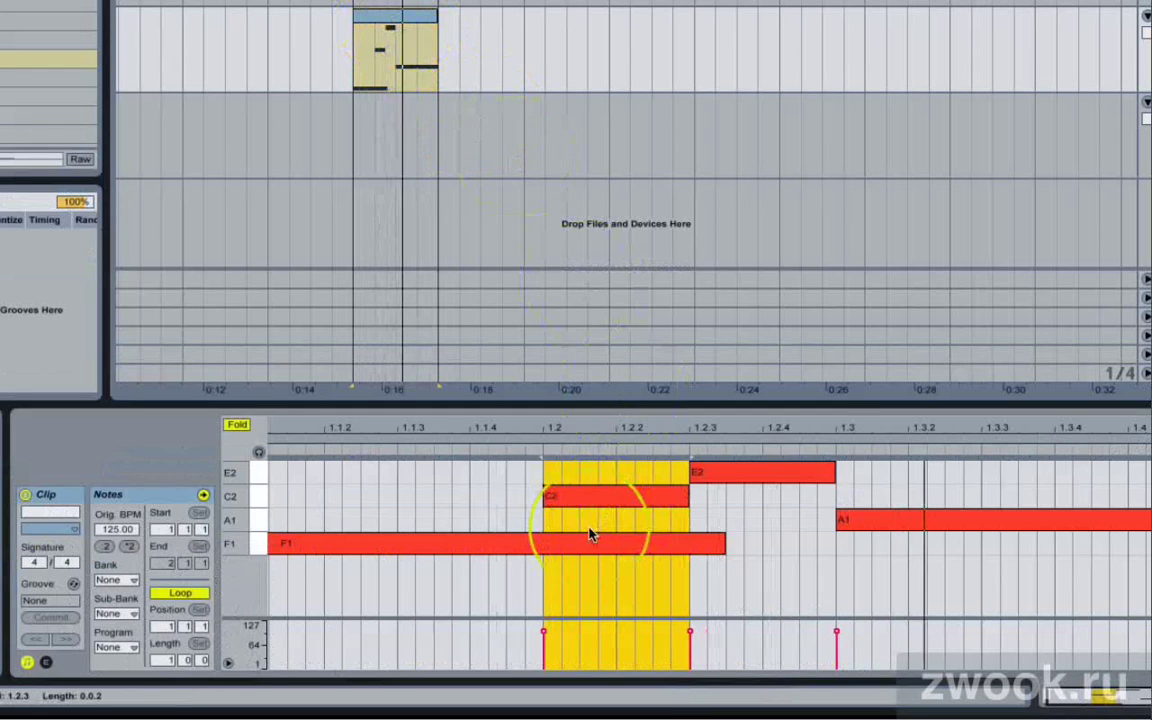
click(720, 463)
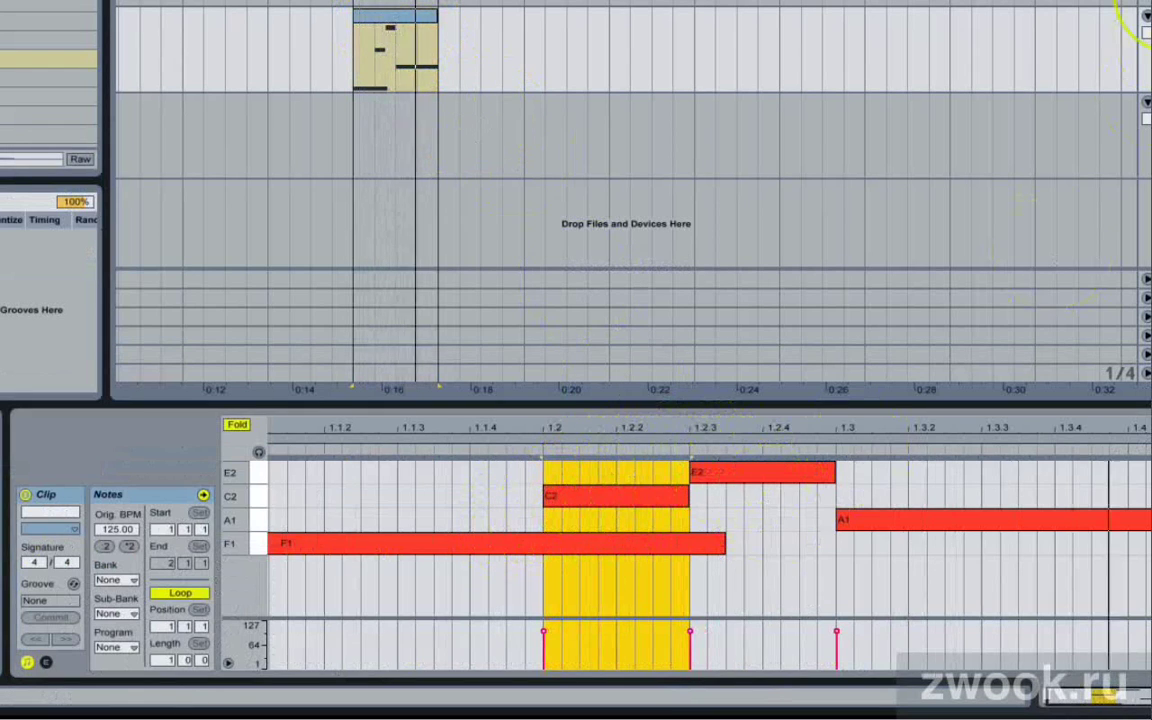
click(1146, 20)
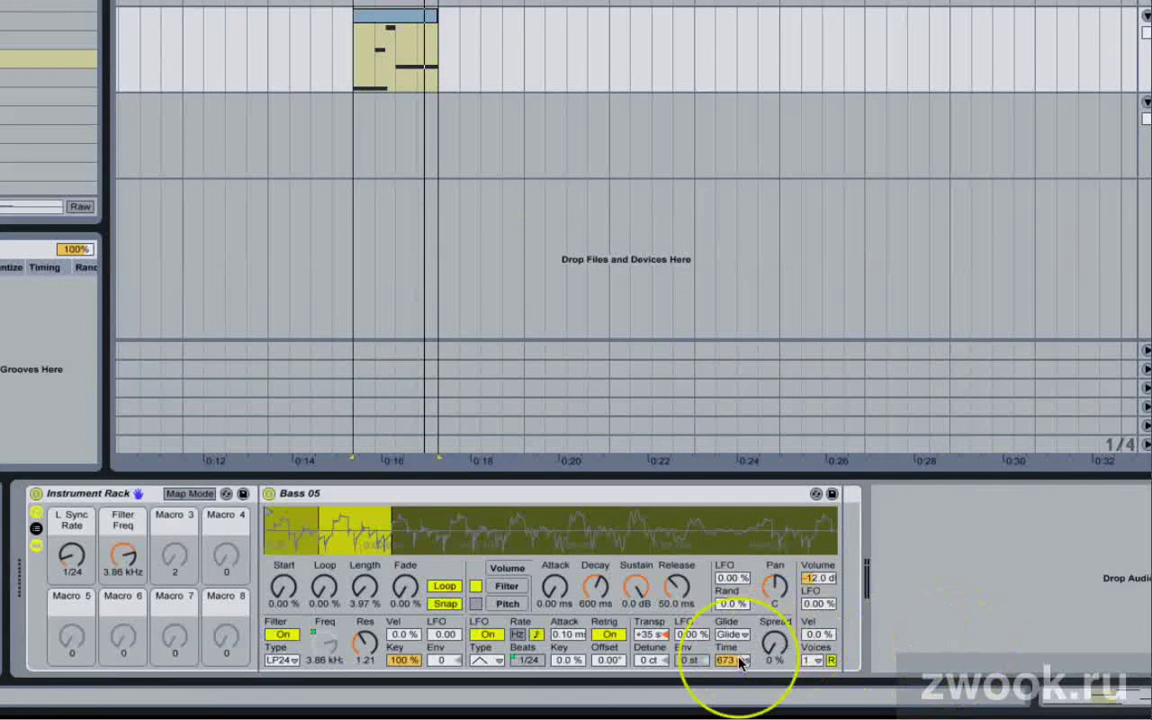
Set the glide time to 160 ms and try out detune and spread, returning both to zero.
drag(738, 664, 741, 668)
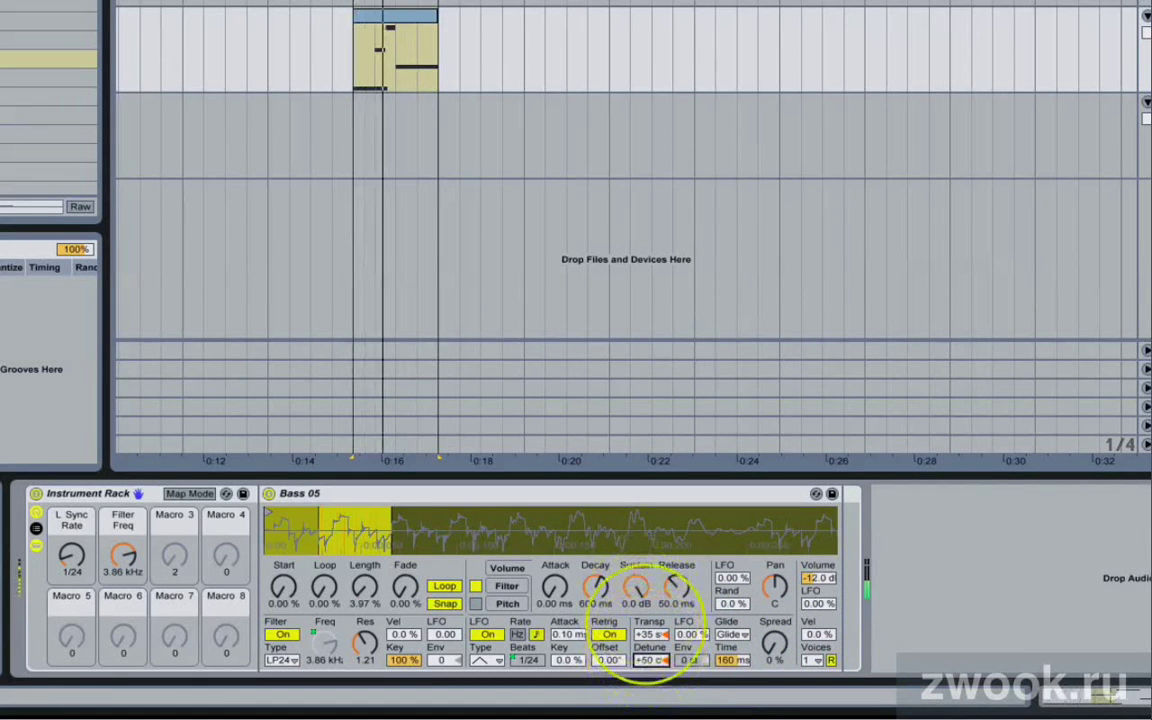
drag(650, 662, 648, 664)
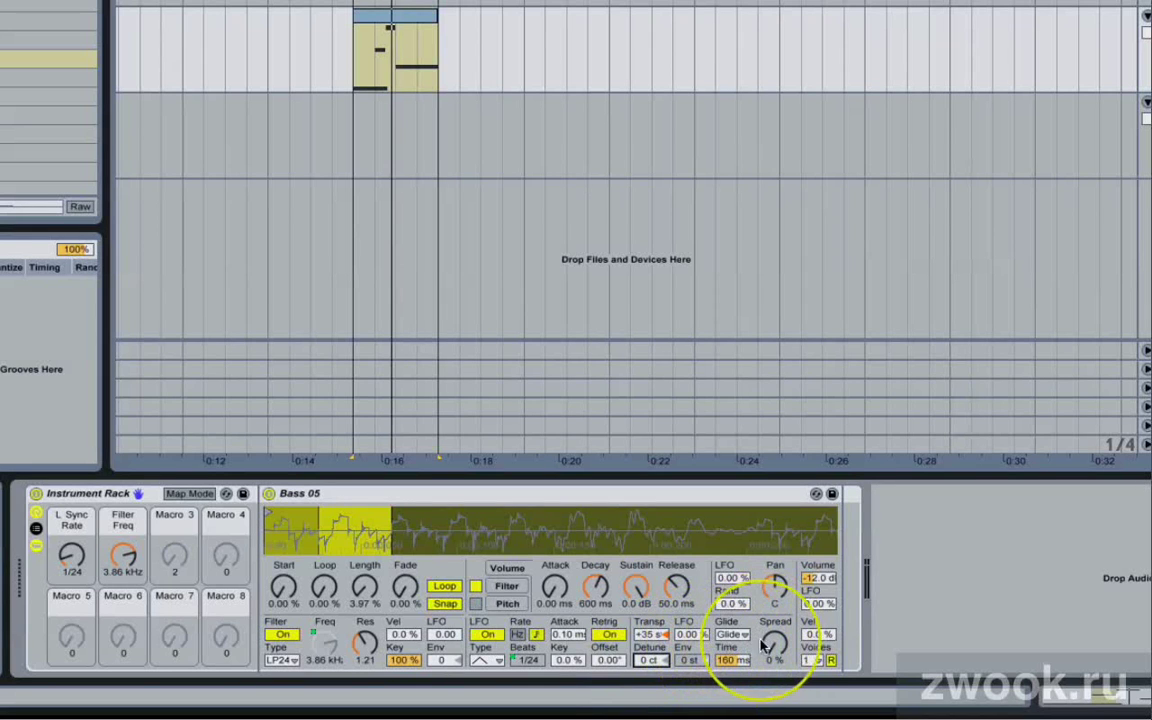
mouse_move(763, 645)
mouse_down()
mouse_move(776, 655)
mouse_move(771, 681)
mouse_move(778, 650)
mouse_up()
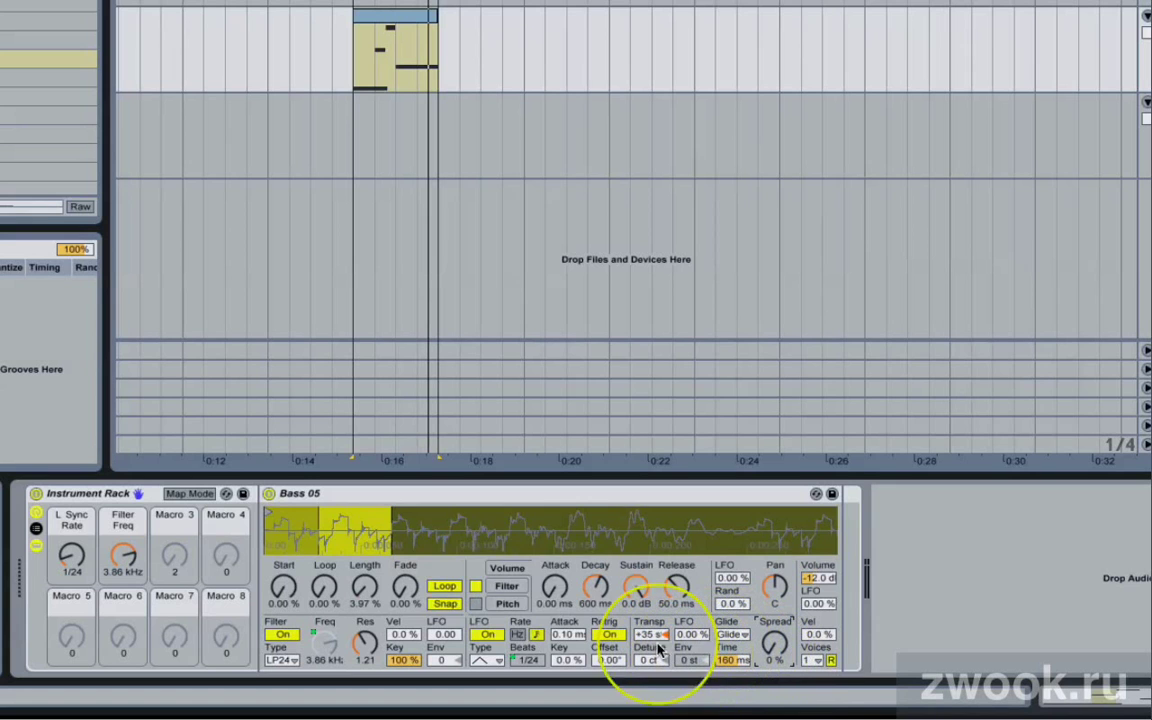
Enable the pitch envelope and set its amount to +48 st.
click(484, 591)
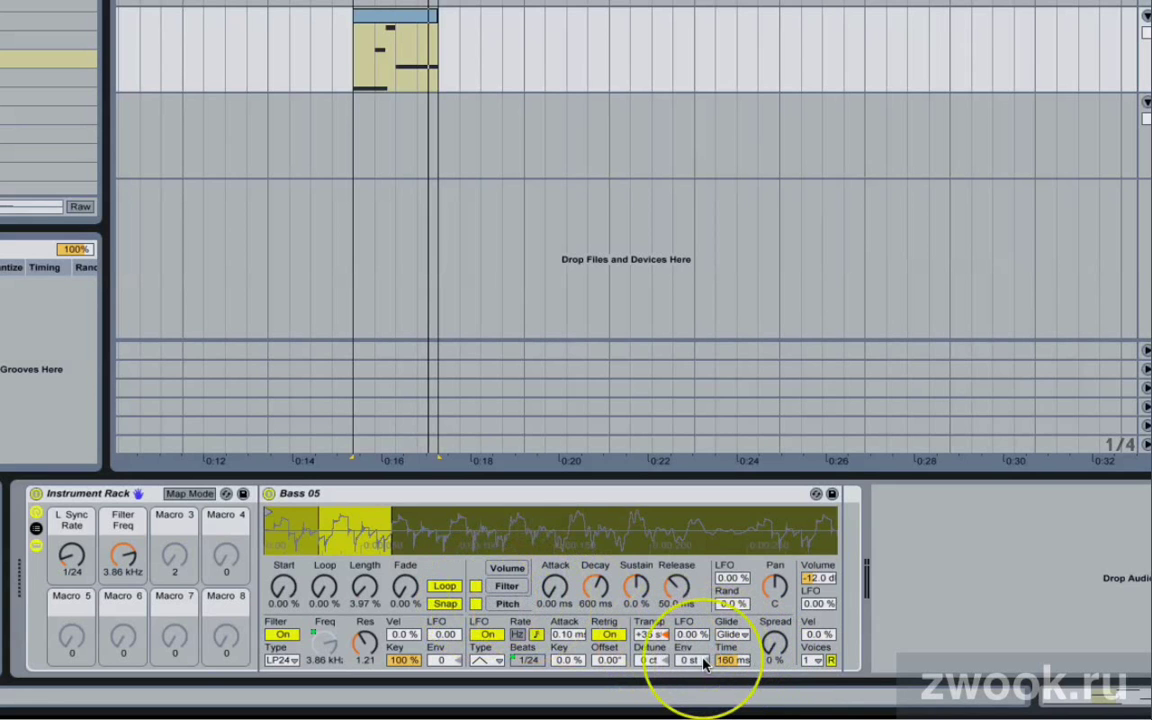
click(476, 605)
click(476, 605)
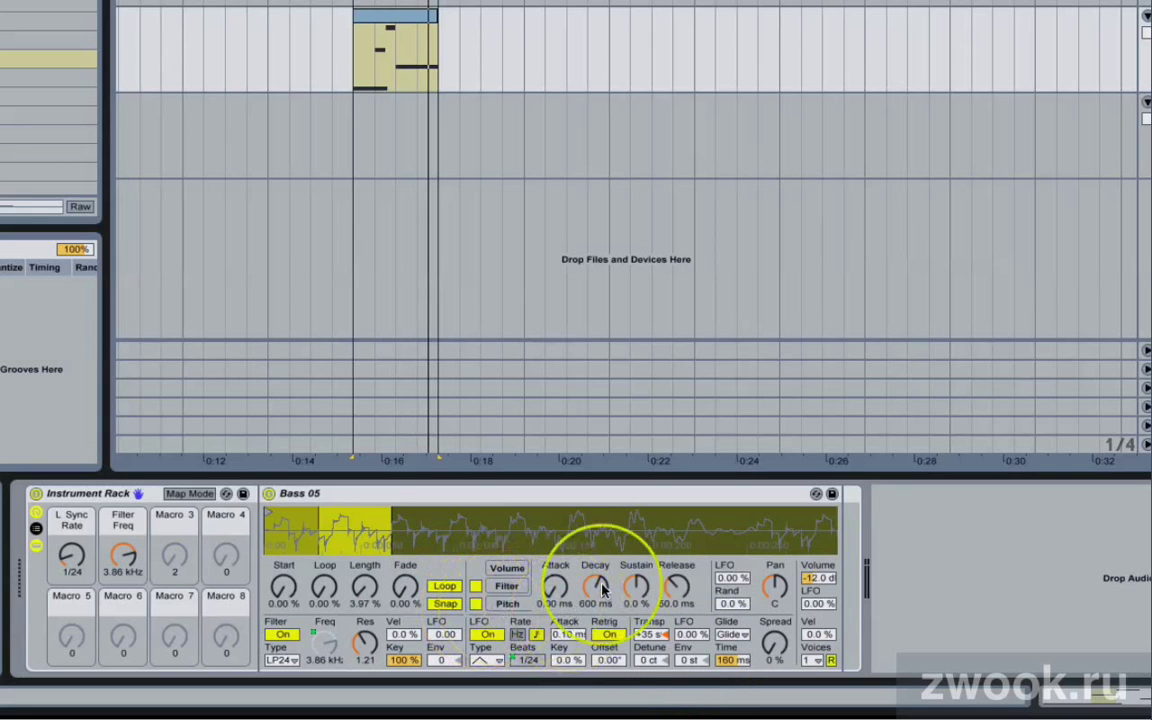
drag(688, 660, 688, 650)
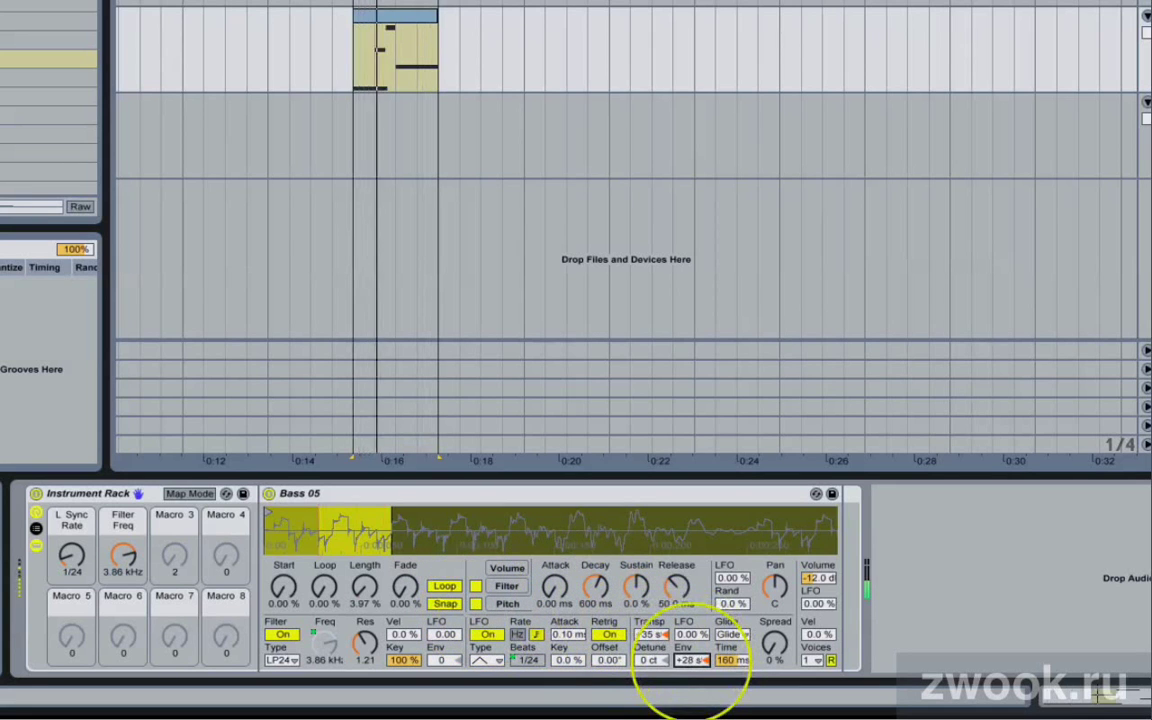
text(48)
key(Return)
Try out the pitch envelope's attack, and switch off the filter and pitch envelopes.
drag(555, 588, 560, 594)
click(475, 585)
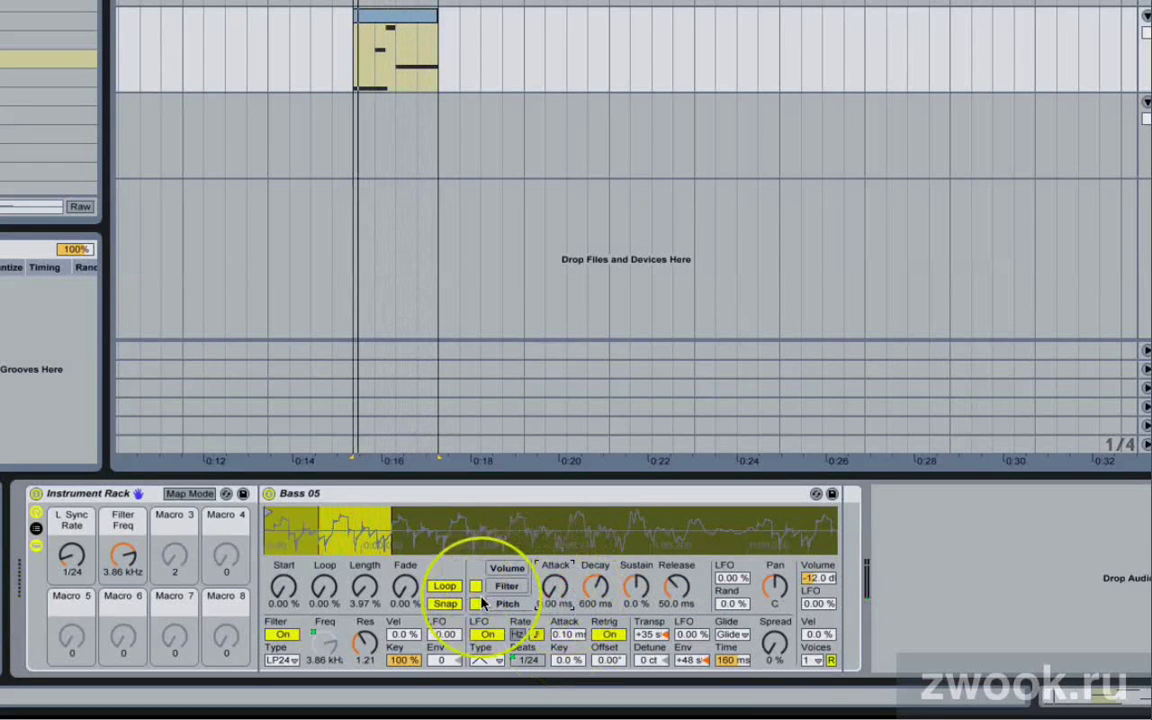
click(475, 603)
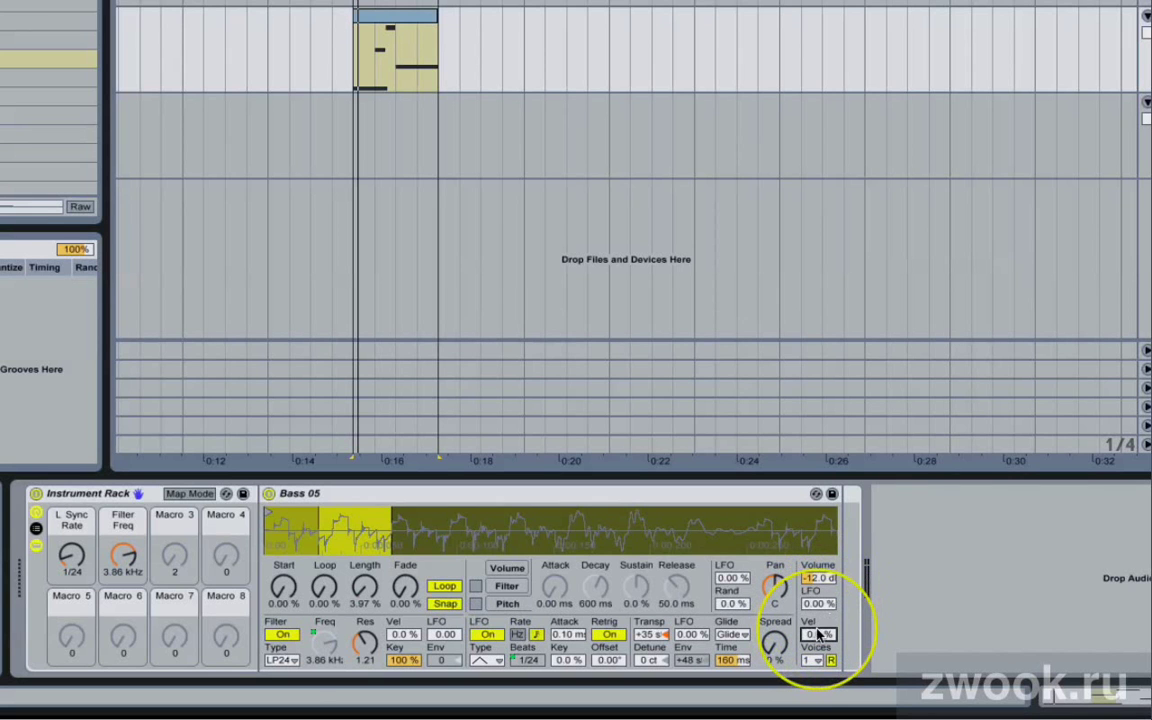
Raise the C2 note's velocity to the maximum in the Bass 05 clip and enlarge the velocity lane.
double_click(392, 35)
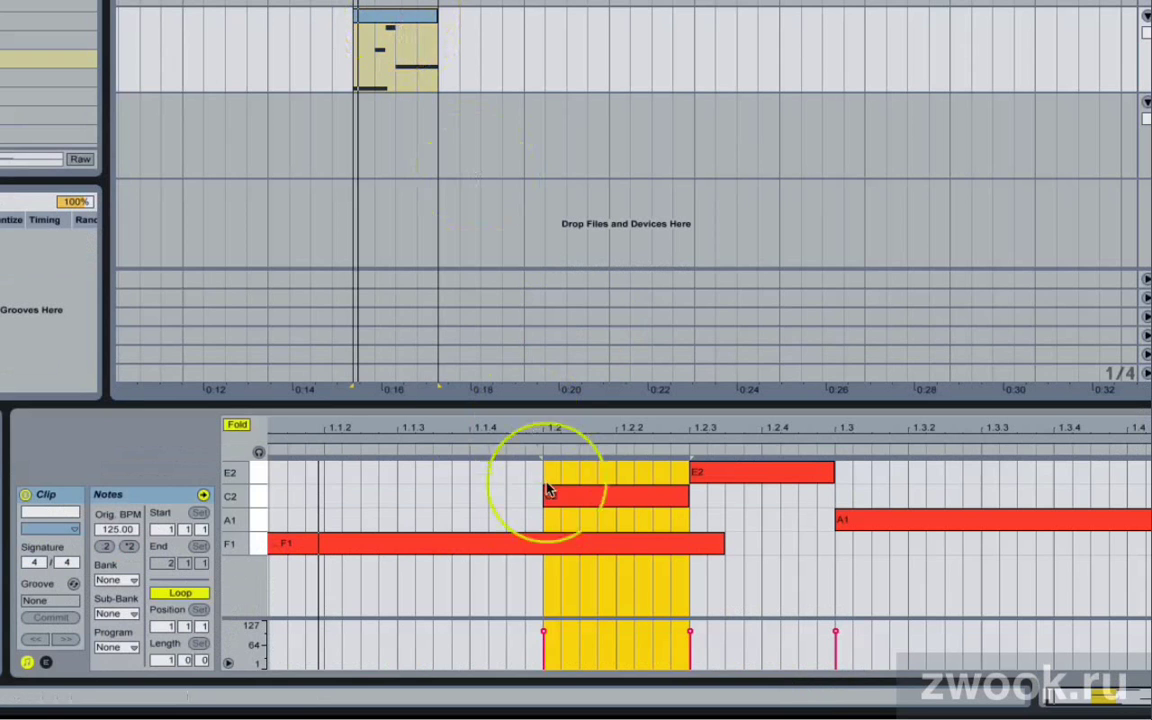
mouse_move(543, 632)
mouse_down()
mouse_move(543, 645)
mouse_move(543, 622)
mouse_move(543, 660)
mouse_move(543, 622)
mouse_up()
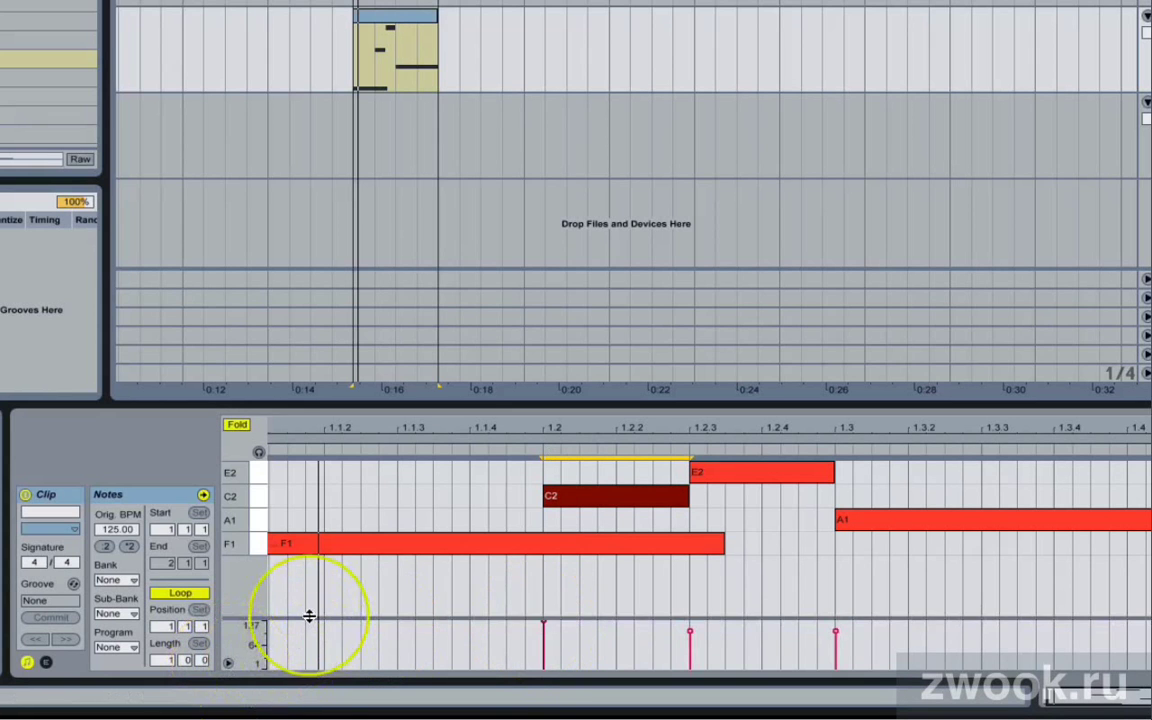
drag(309, 616, 316, 580)
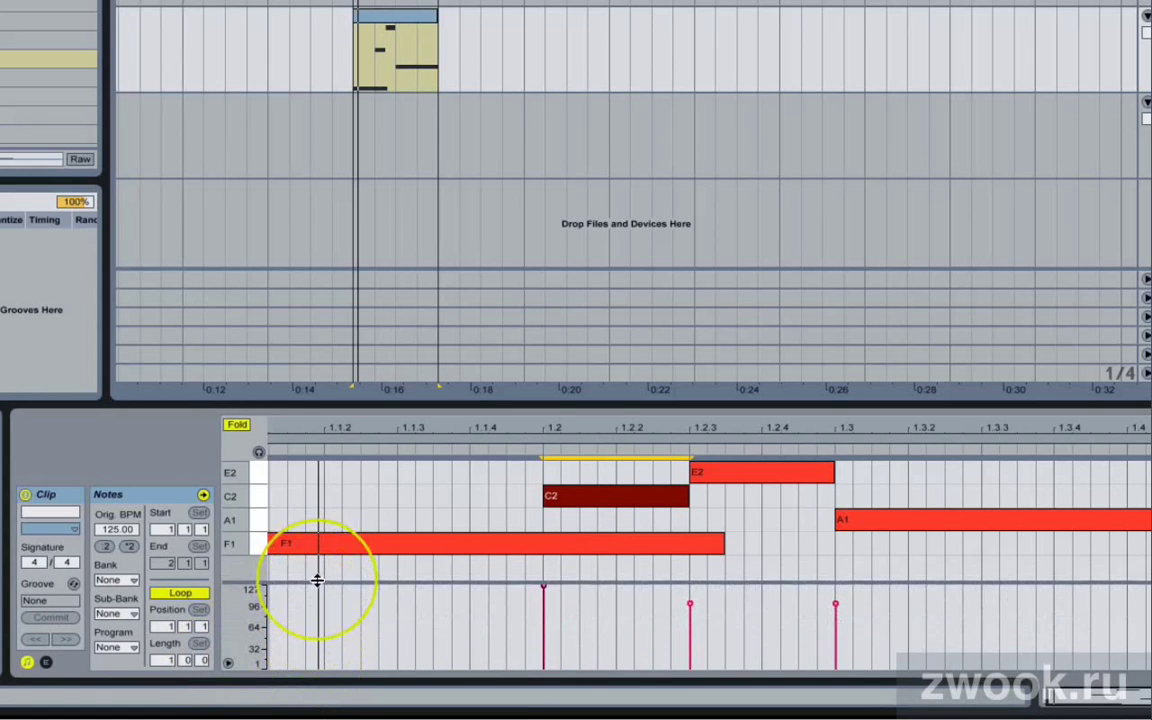
Lower the E2 note's velocity to 30 and raise the A1 note's velocity slightly in the Bass 05 clip.
mouse_move(543, 588)
mouse_down()
mouse_move(543, 618)
mouse_move(543, 587)
mouse_up()
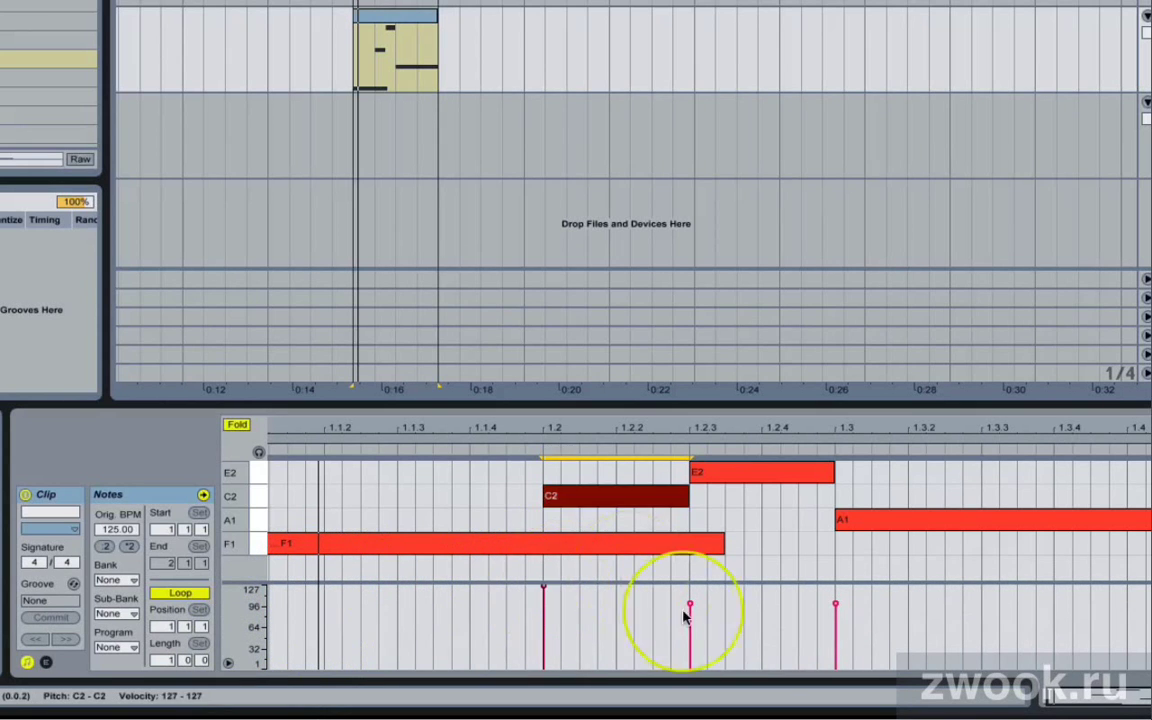
drag(687, 612, 687, 648)
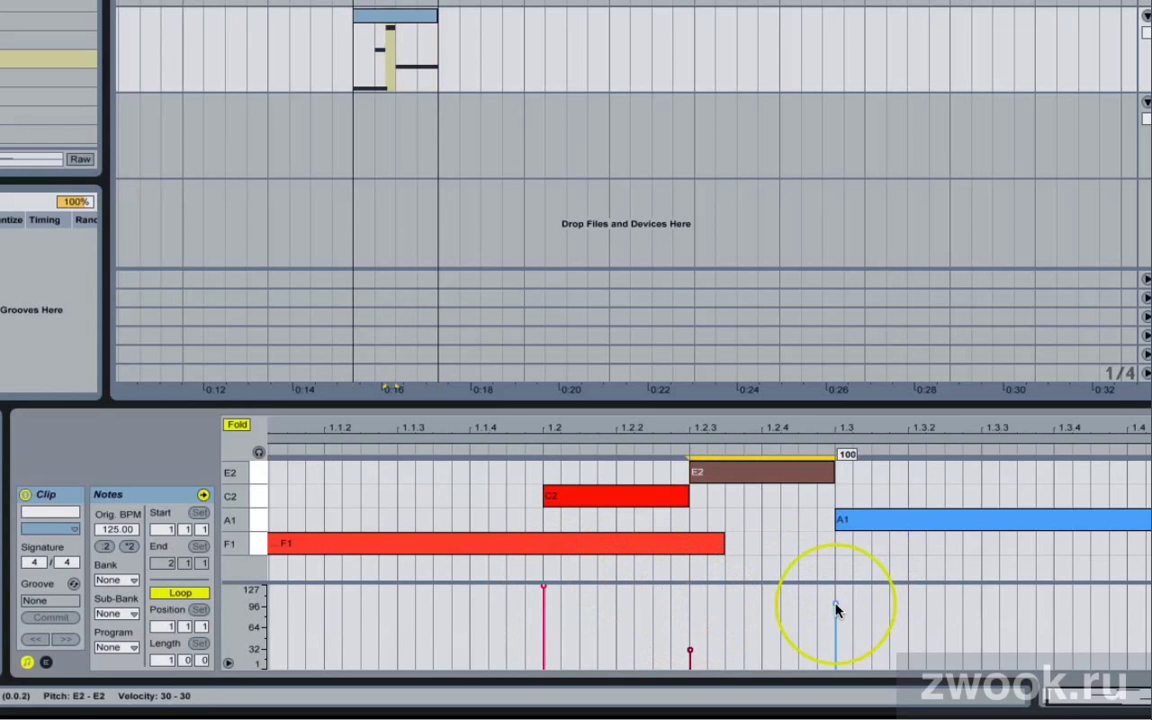
click(836, 604)
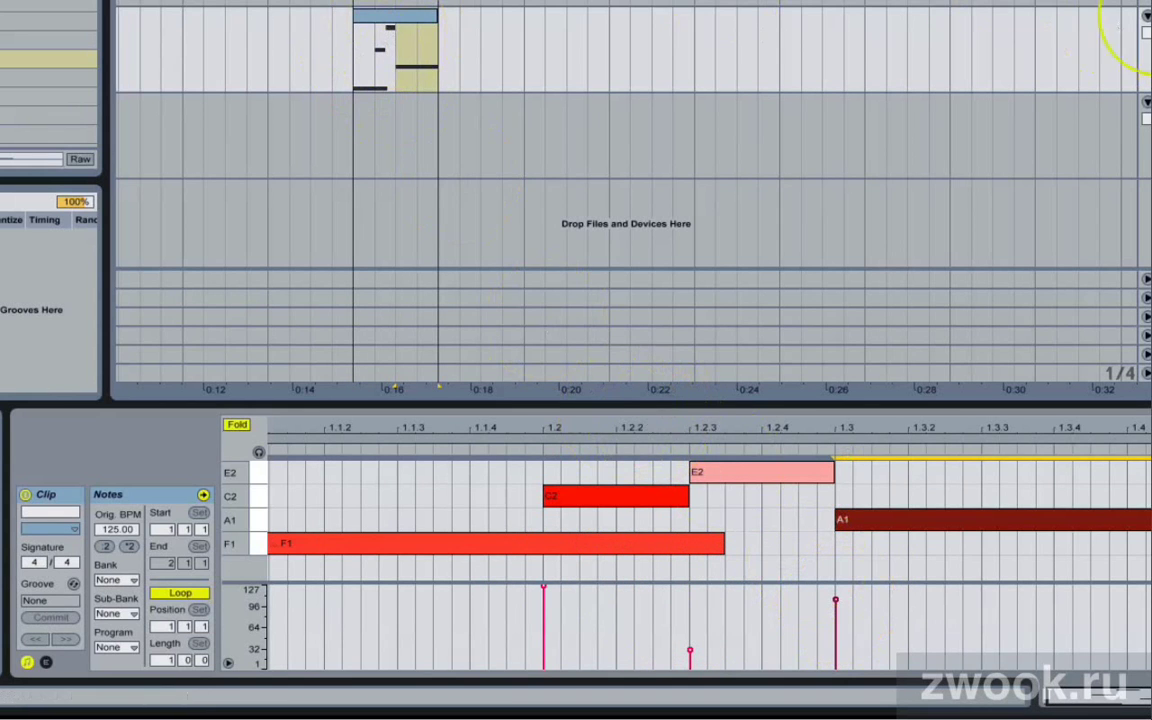
Play the clip, set Bass 05's glide time to 0.10 ms and its volume velocity amount to 100 %.
key(shift+Tab)
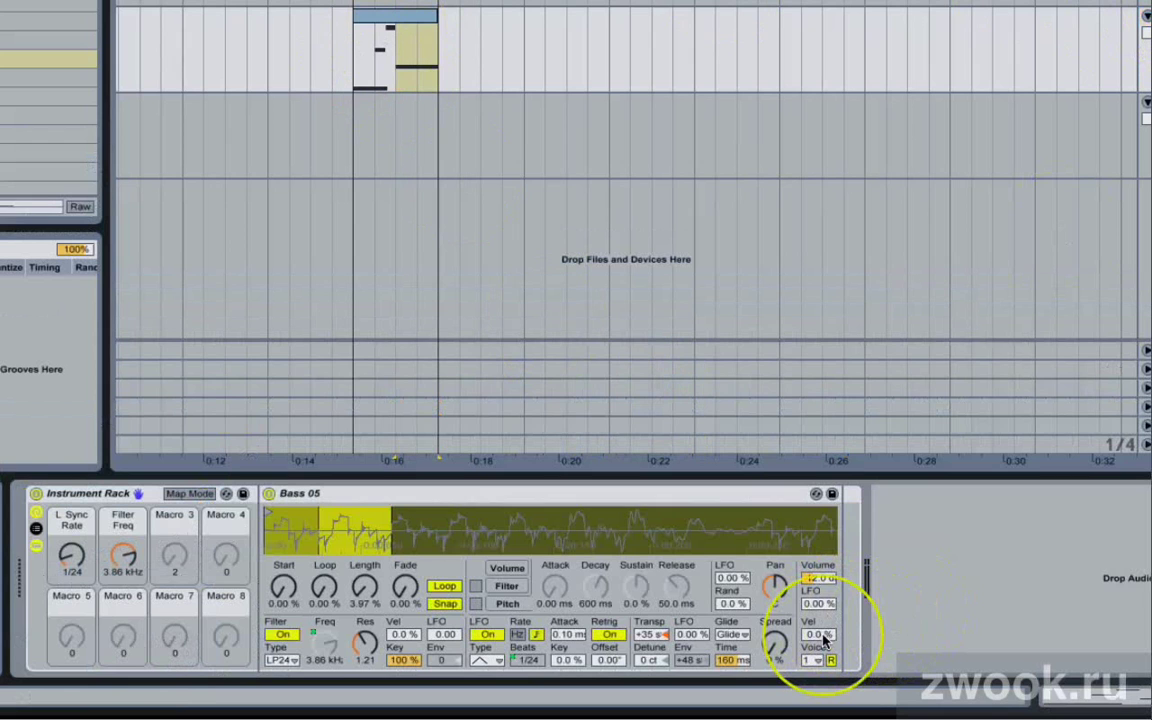
key(space)
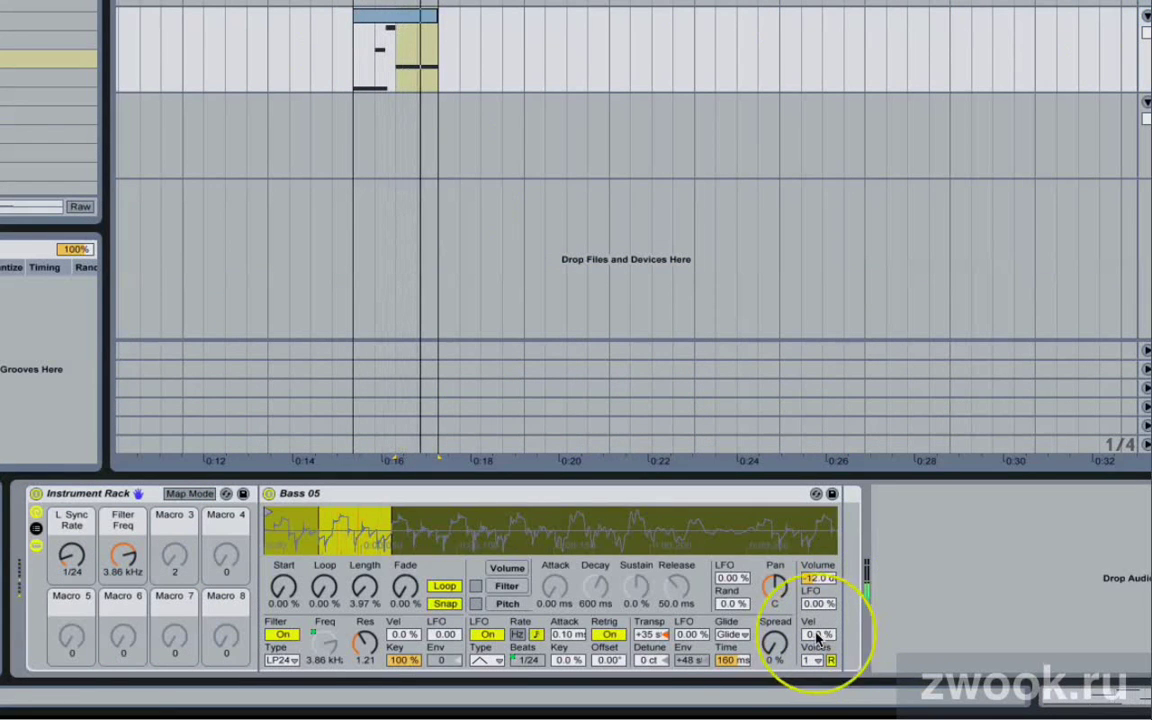
drag(732, 660, 728, 674)
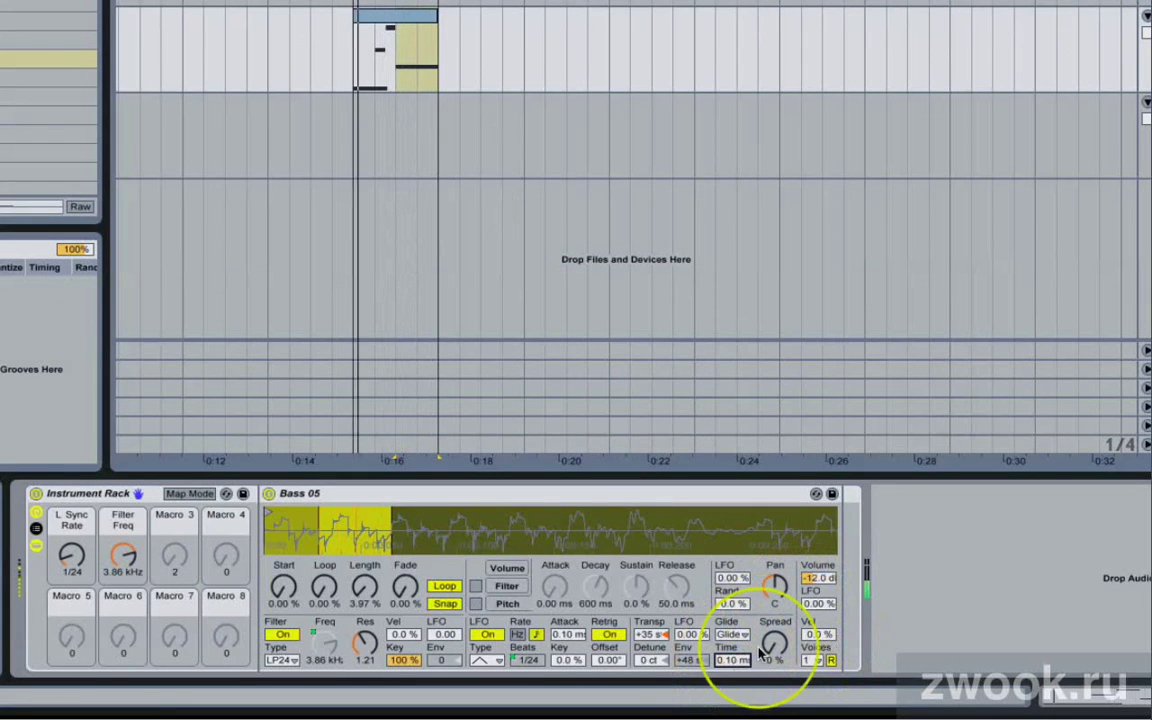
drag(826, 634, 826, 578)
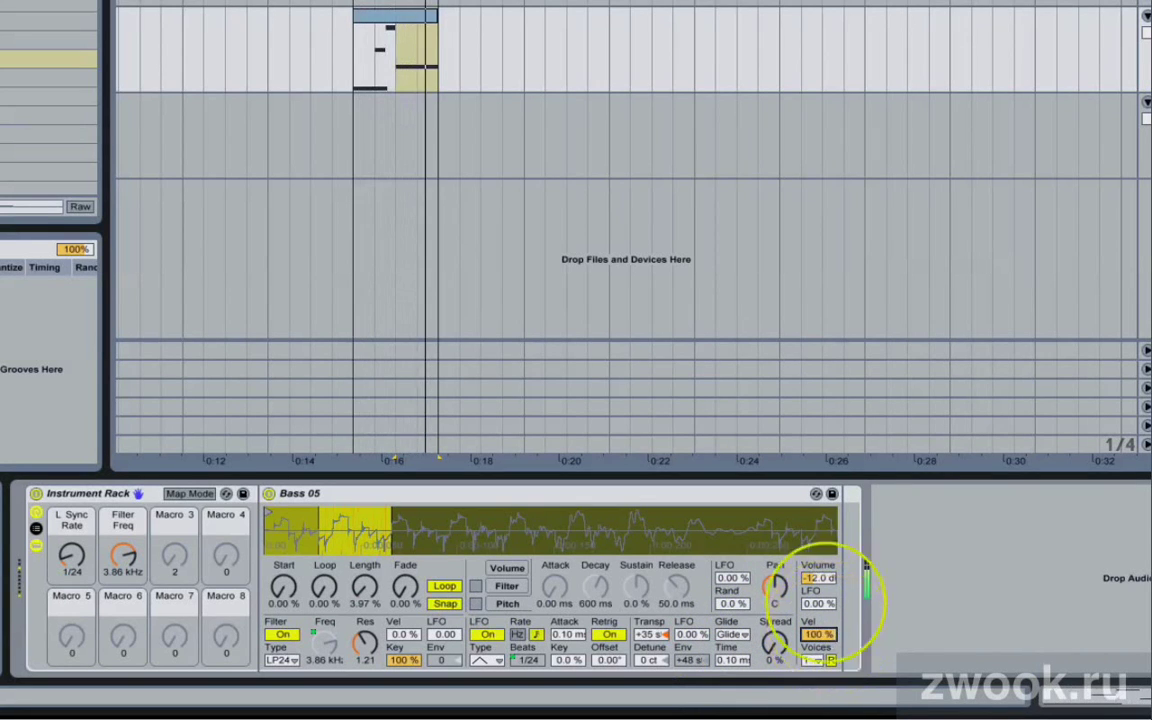
Reopen the Bass 05 clip and lower the C2 note's velocity to near the minimum and the A1 note's velocity to 56.
double_click(415, 50)
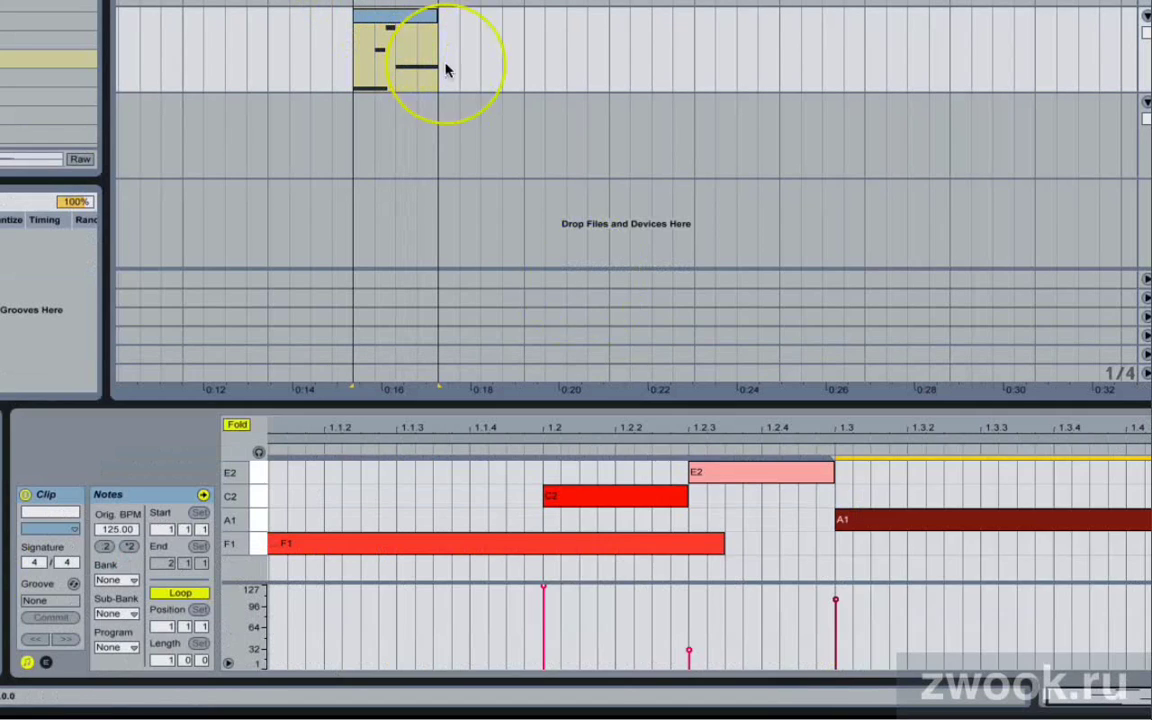
click(612, 630)
drag(545, 586, 543, 628)
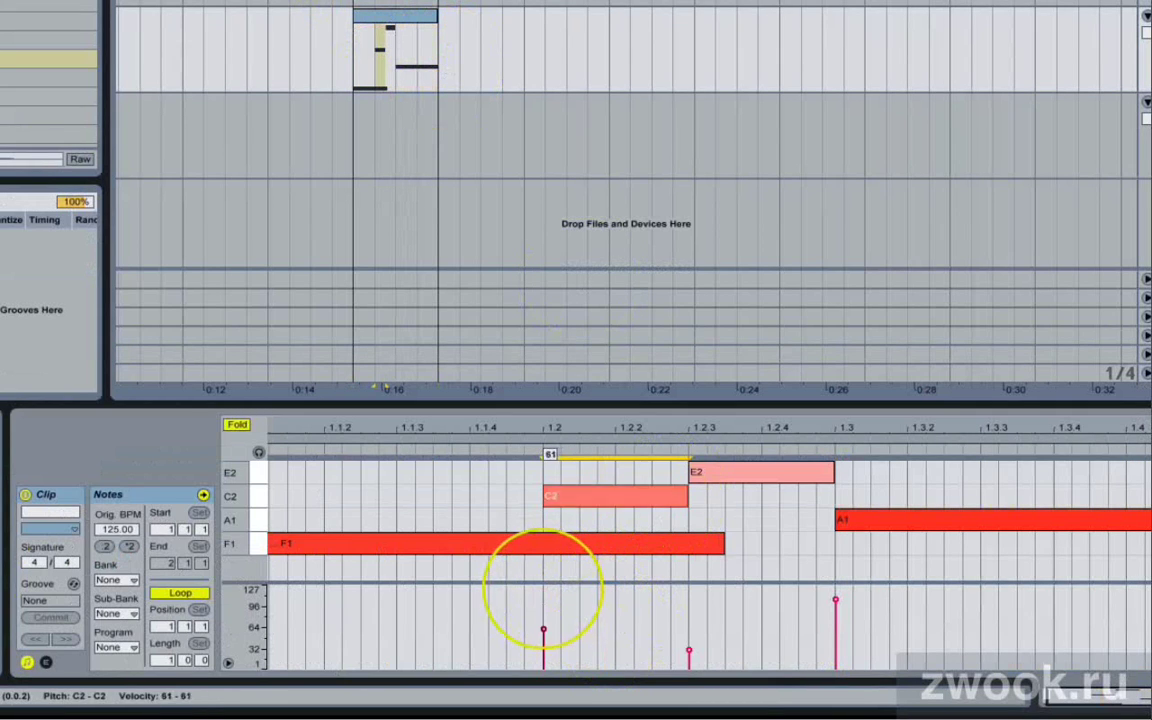
drag(835, 600, 835, 633)
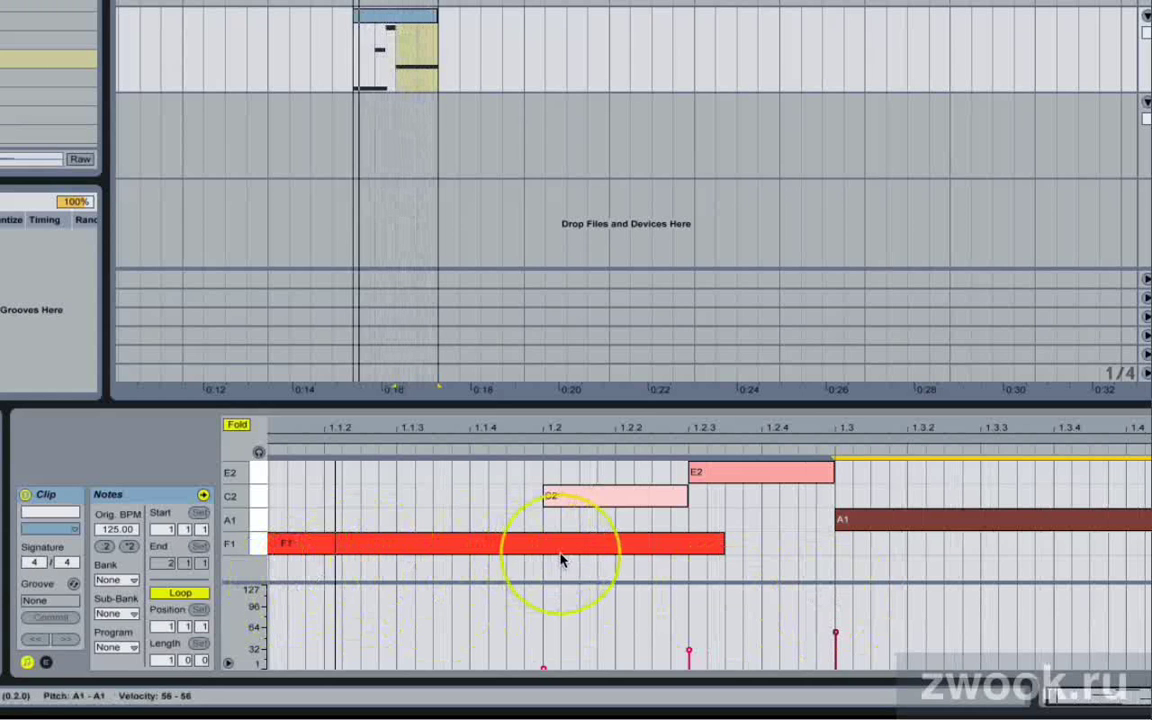
Shorten the F1 note so it ends just before beat 1.2, and raise the C2 note's velocity slightly.
mouse_move(568, 437)
mouse_down()
mouse_move(576, 405)
mouse_move(594, 427)
mouse_up()
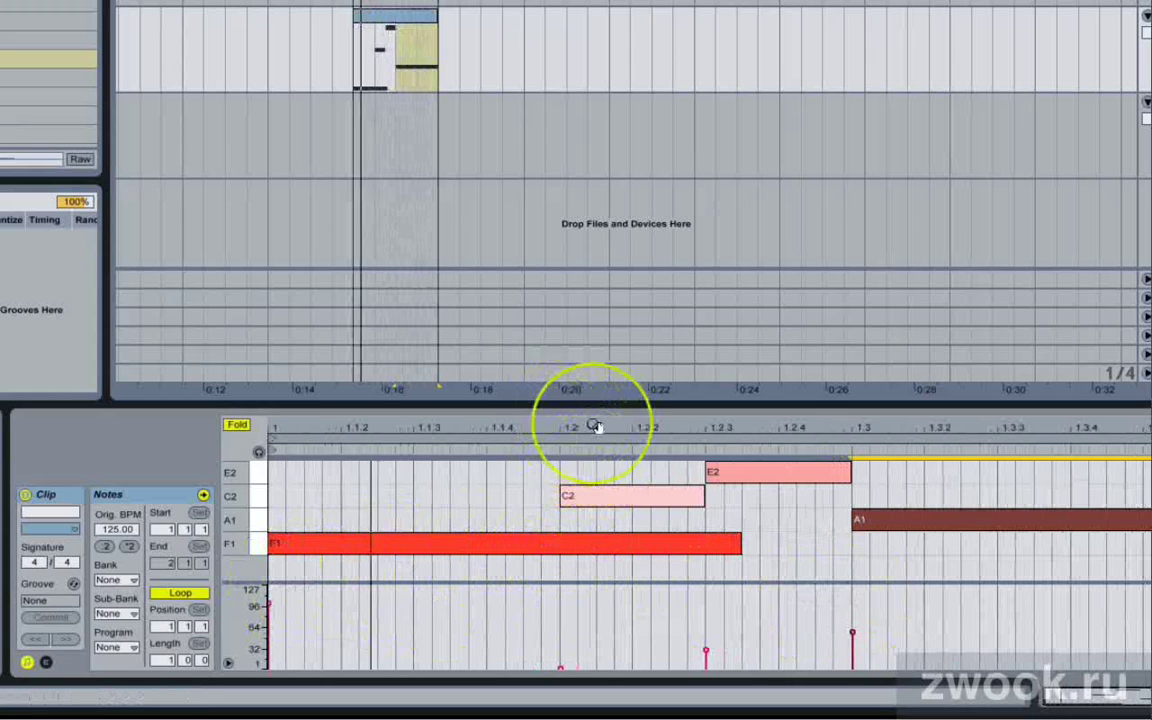
click(738, 545)
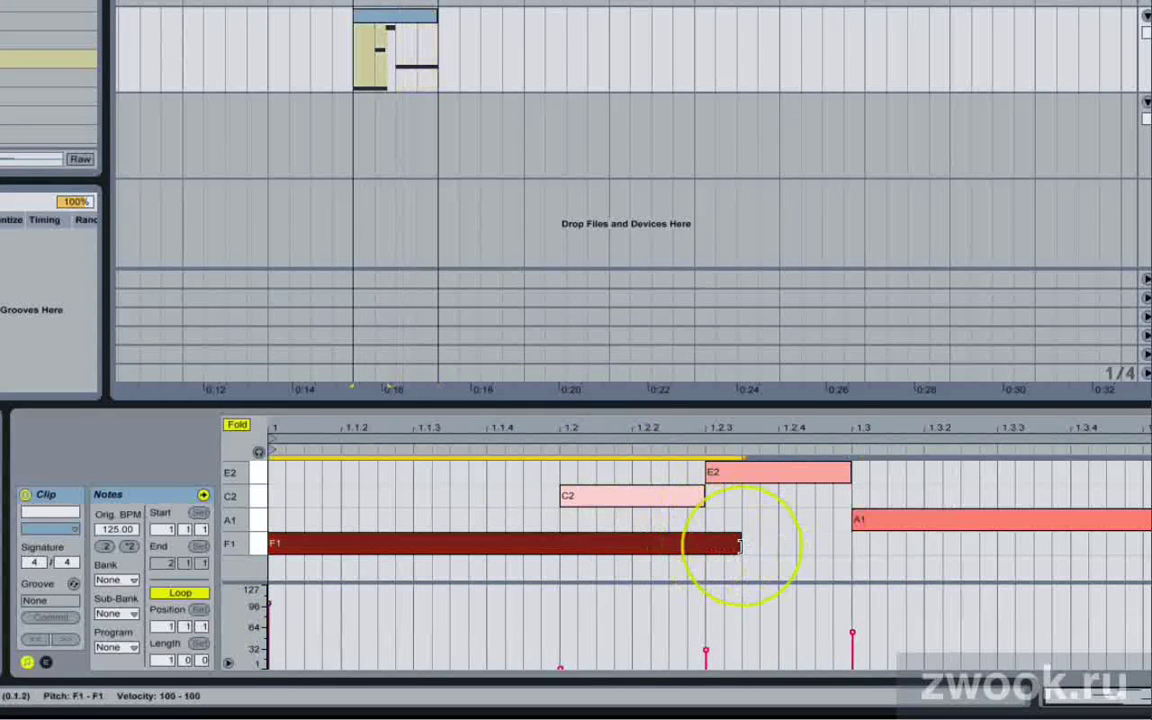
drag(740, 545, 550, 542)
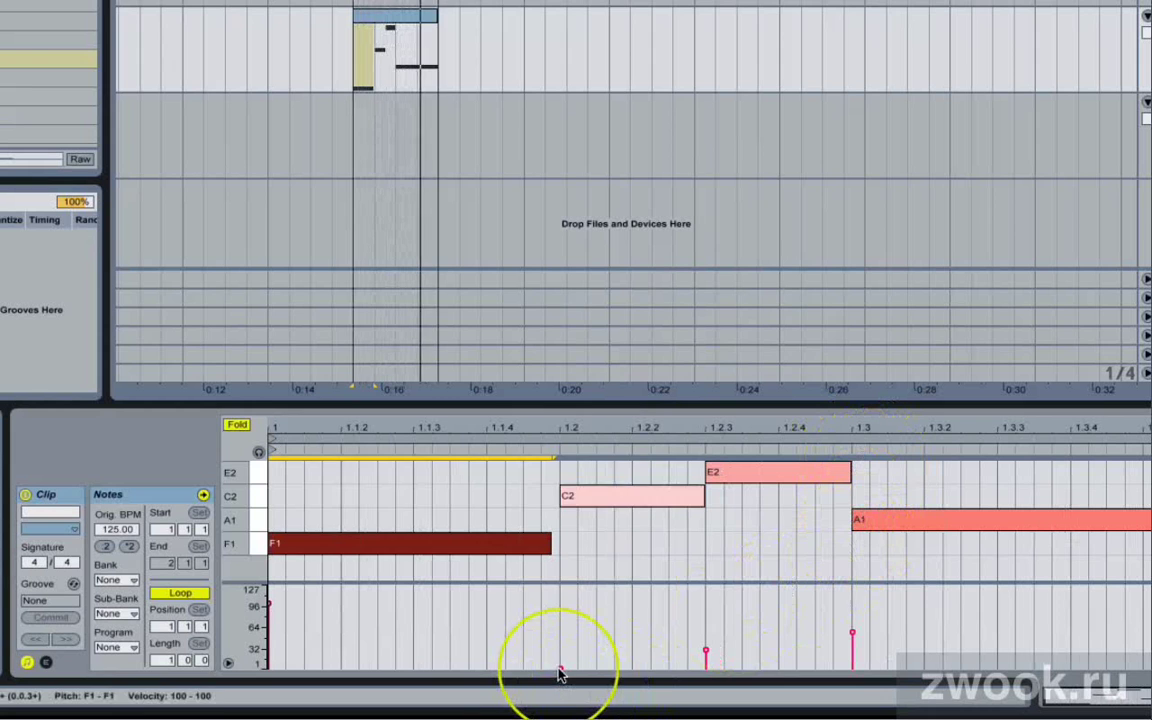
drag(560, 668, 560, 660)
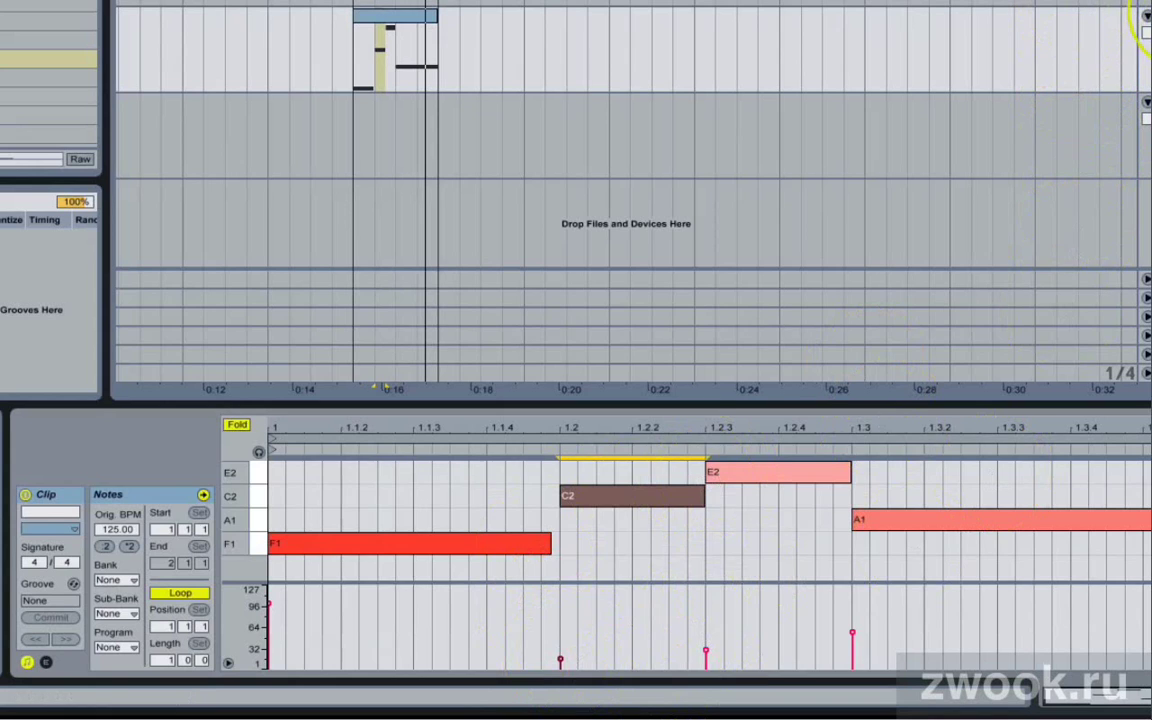
Open the Simpler of the MUT2_HH_03 pad in the Drum Rack and examine its voice and retrigger settings.
click(1150, 20)
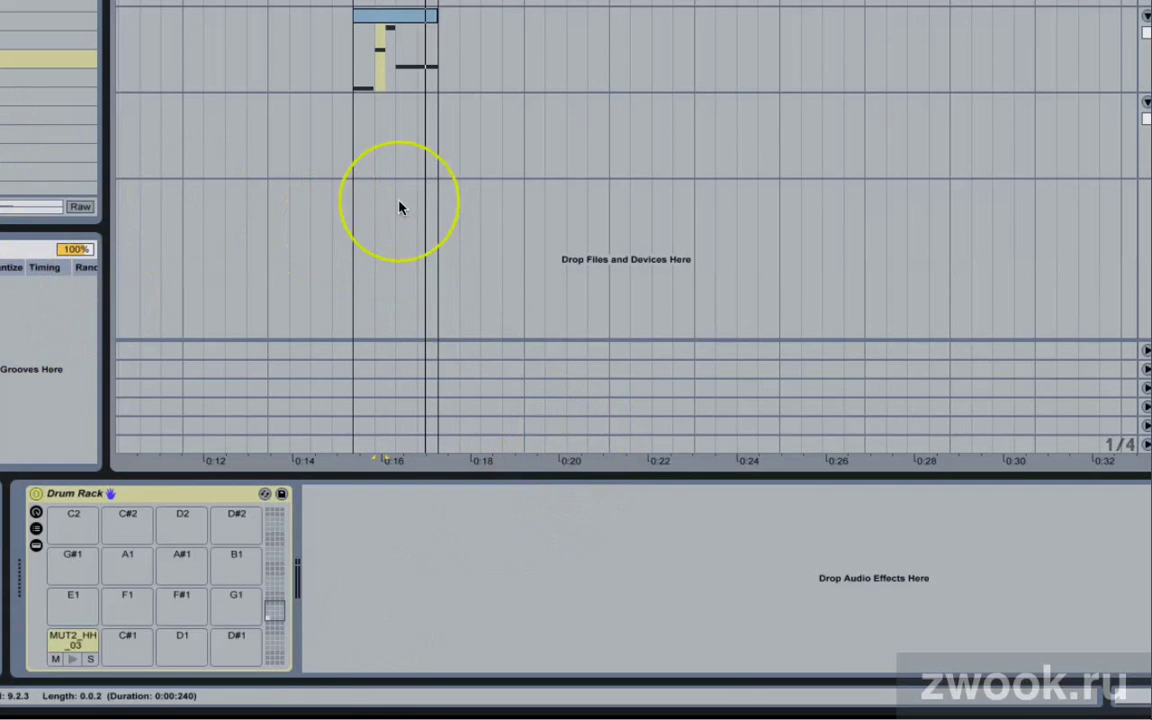
click(64, 645)
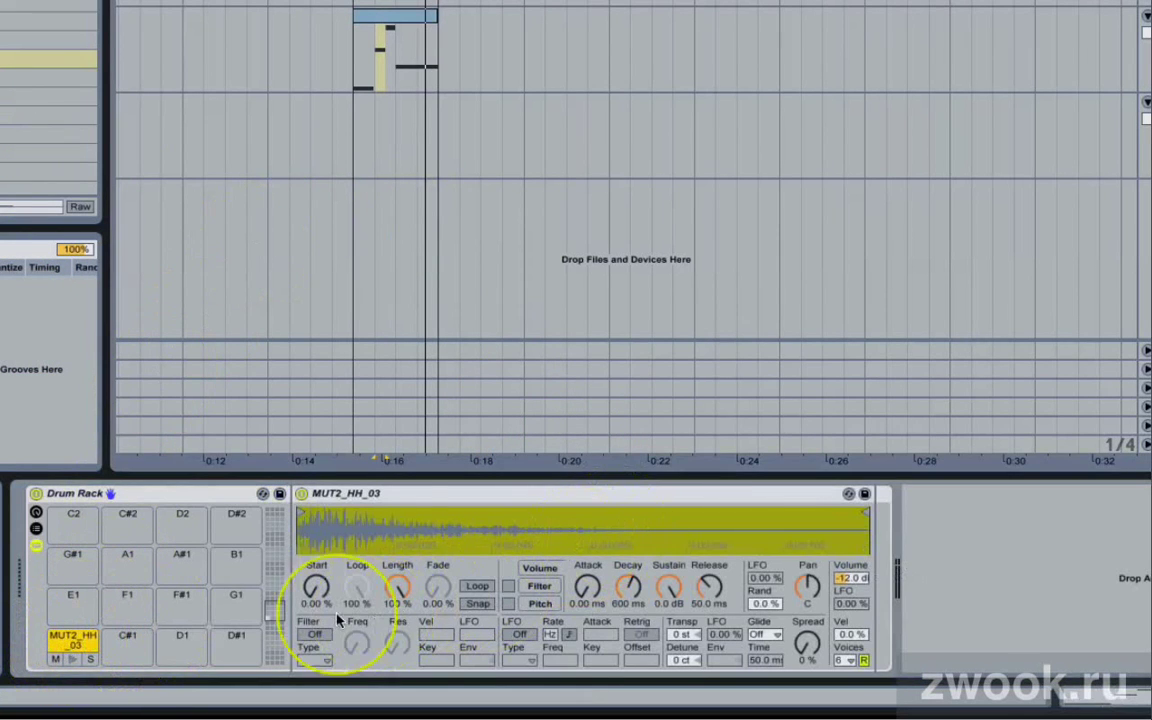
click(862, 660)
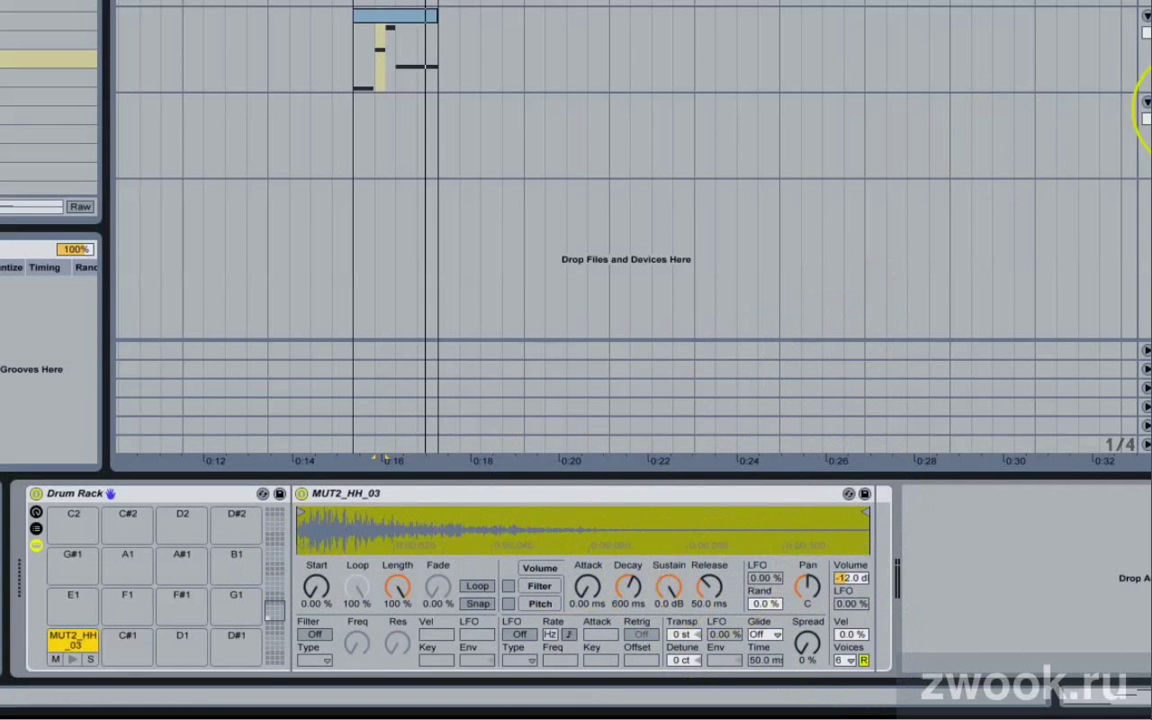
Select the Bass 15 track and browse the bass samples from Bass 17 back to Bass 02.
click(1144, 104)
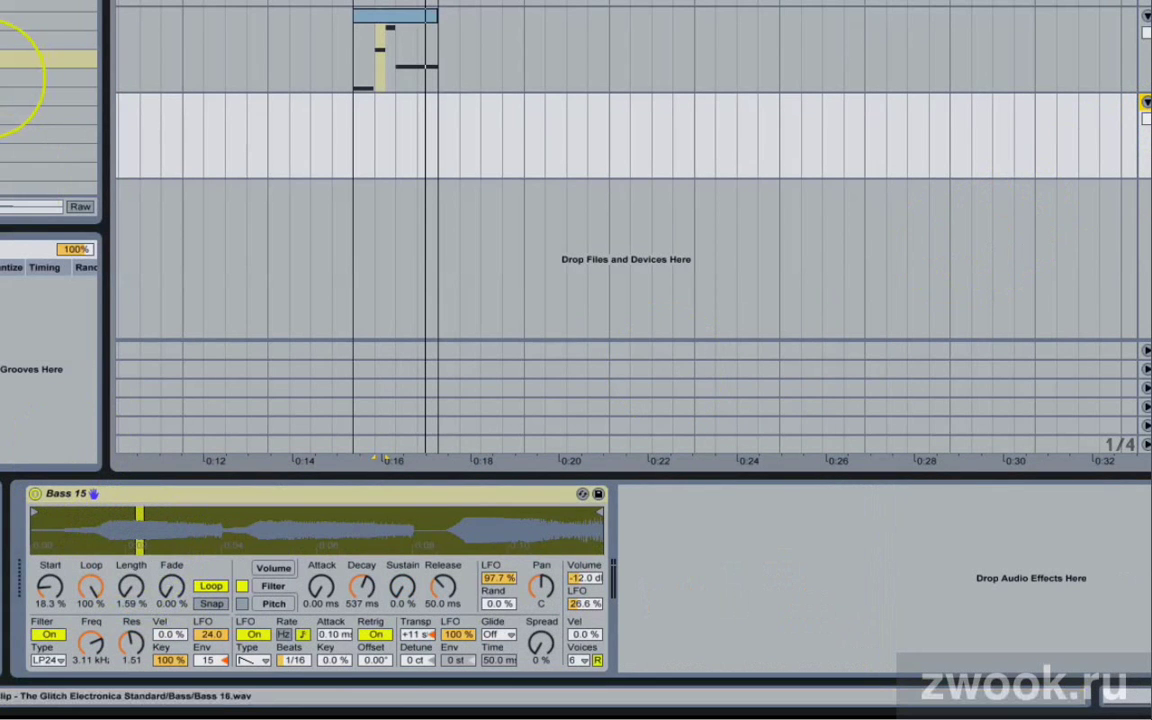
click(12, 94)
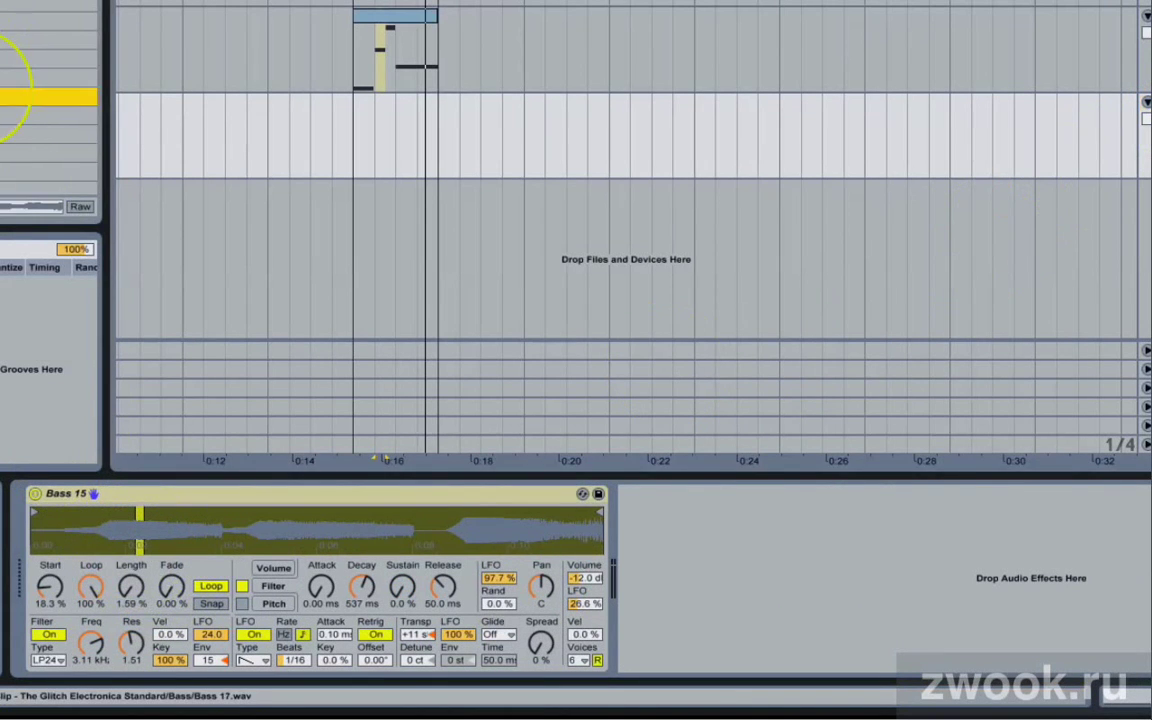
key(Up)
key(Up)
key(Up)
key(Up)
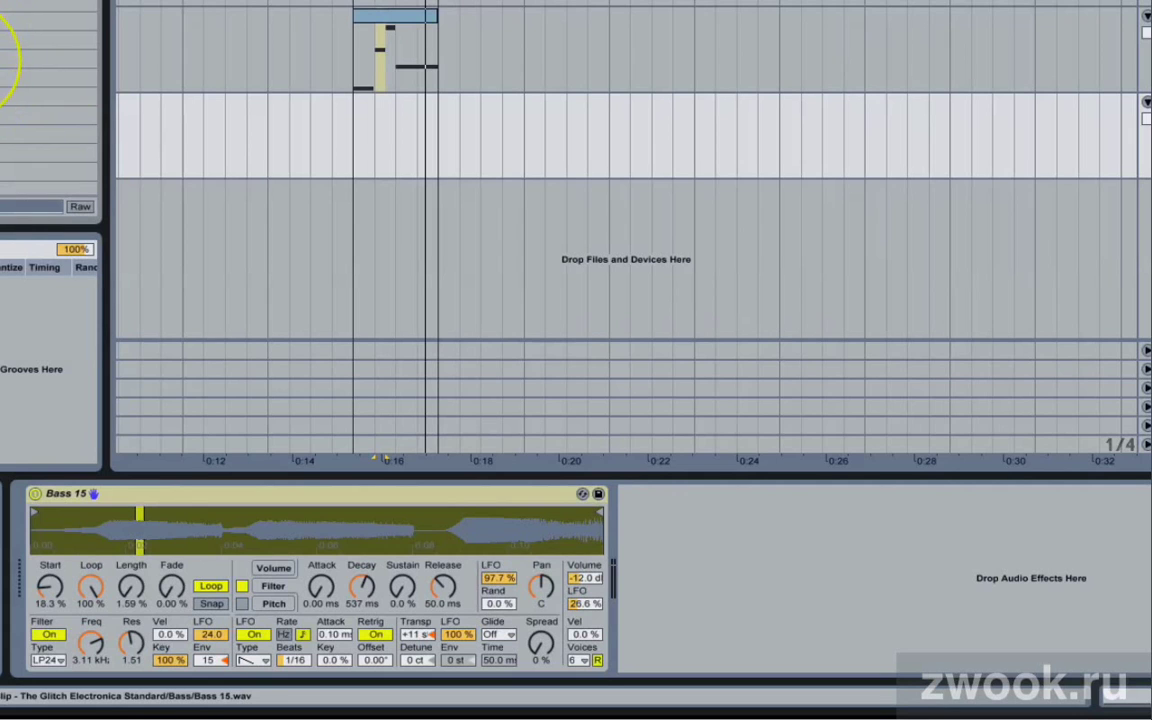
click(8, 56)
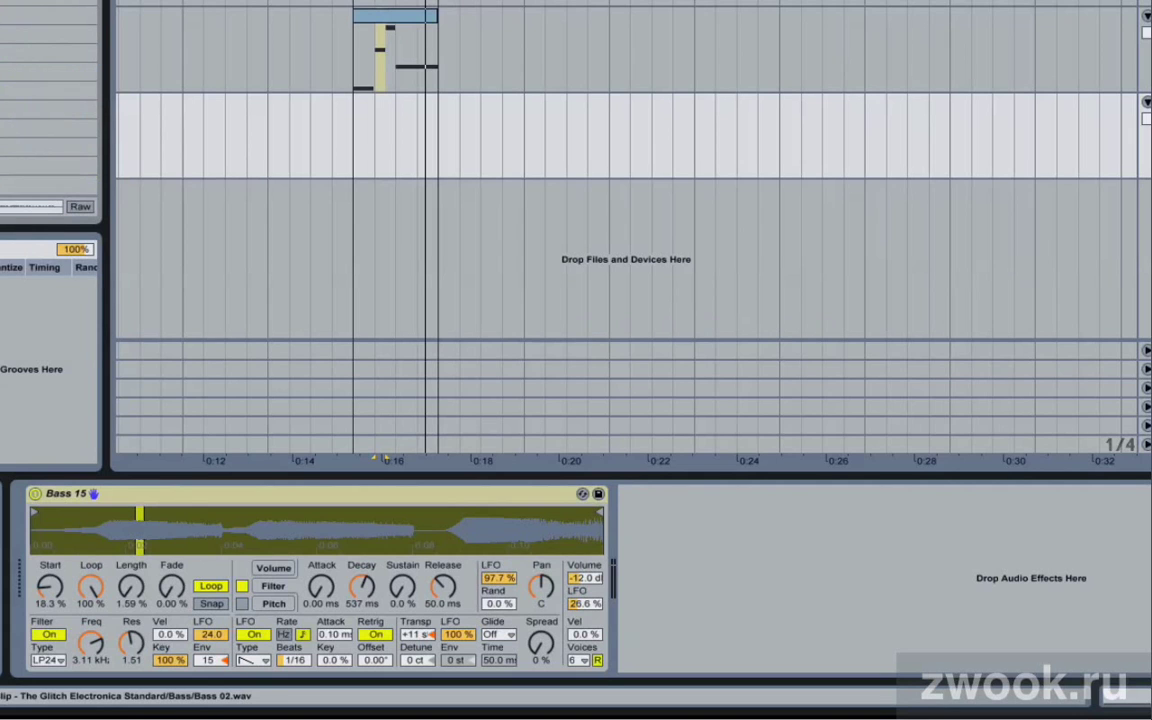